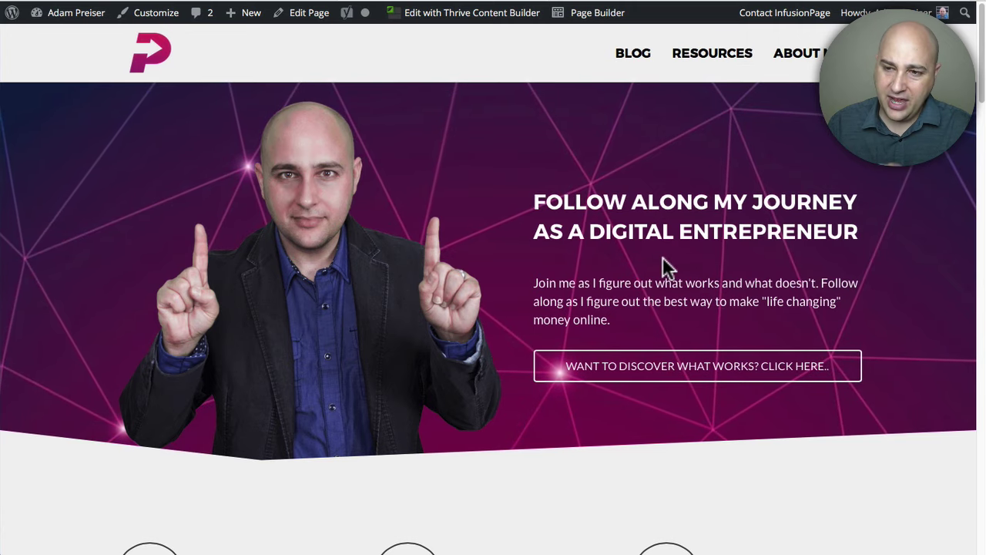
Step: Dismiss the sign-up popup and examine the home page's hero, statistics and testimonial sections
left_click(658, 286)
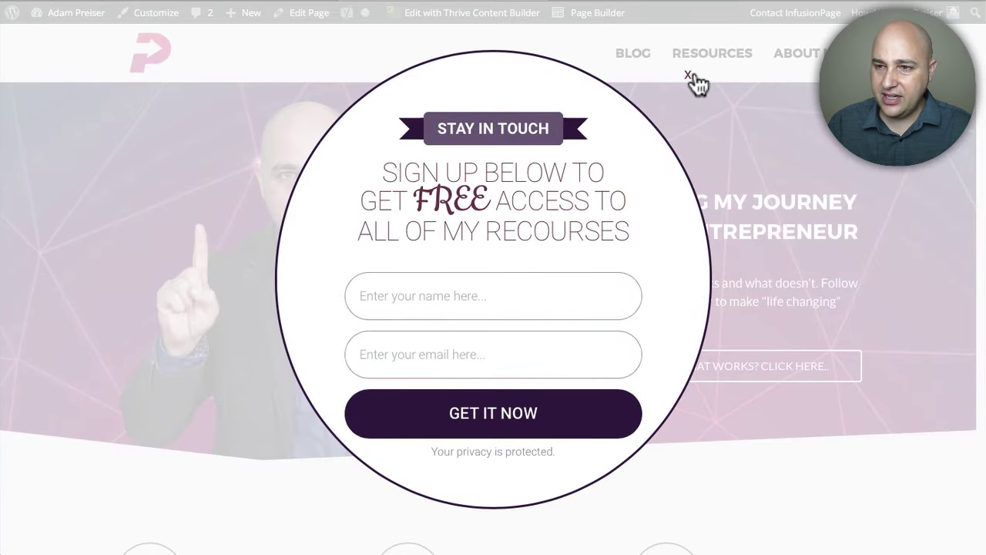
left_click(689, 76)
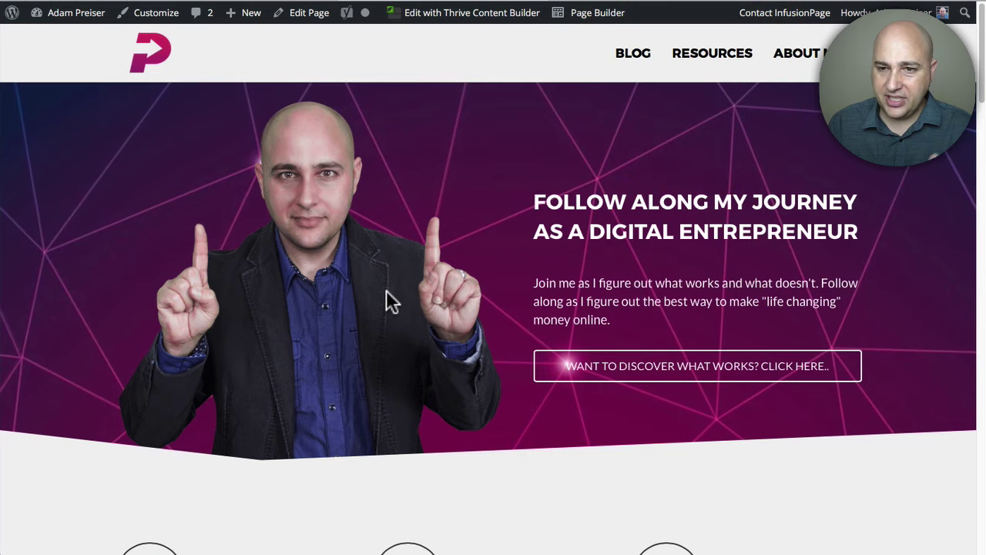
scroll(423, 271, "down", 5)
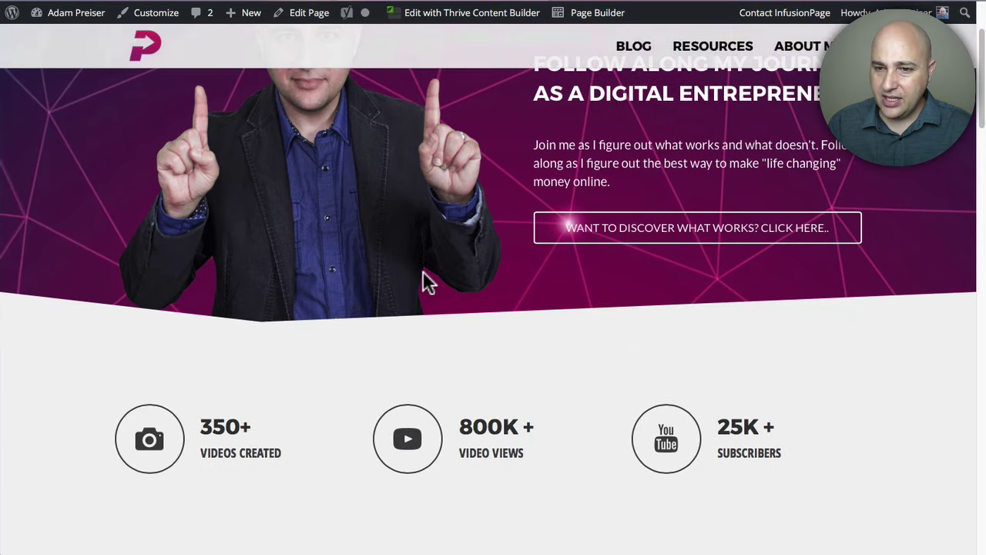
scroll(328, 239, "up", 2)
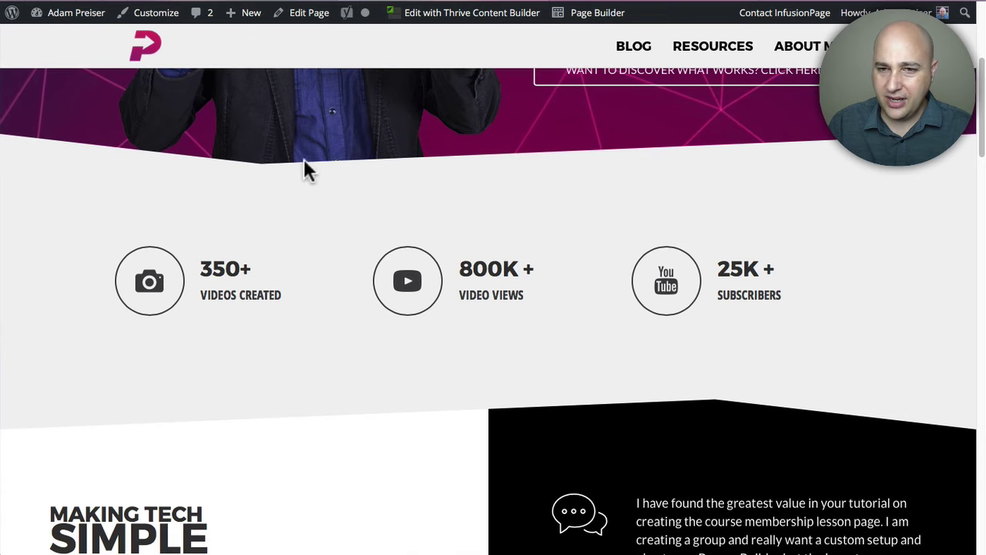
scroll(155, 173, "down", 1)
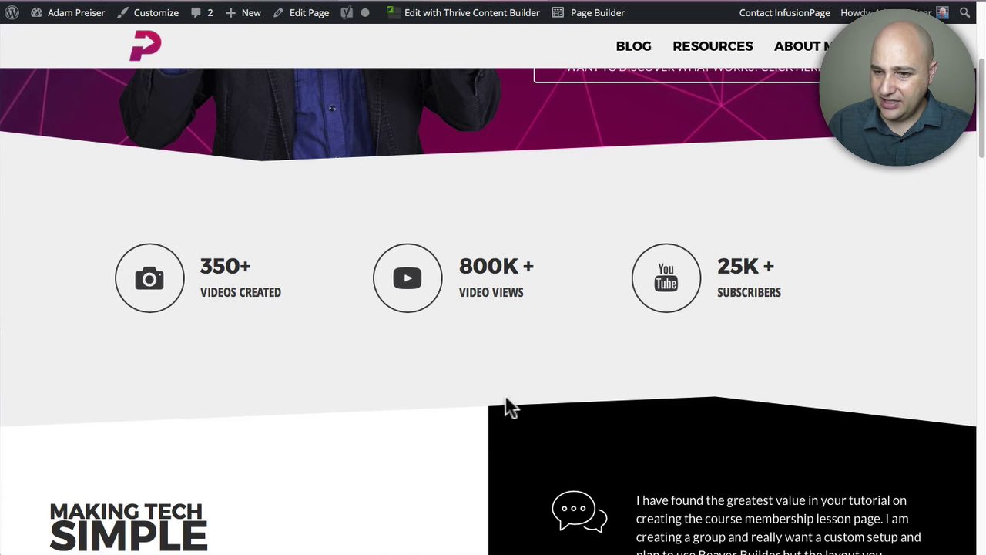
scroll(554, 362, "down", 4)
scroll(540, 331, "down", 1)
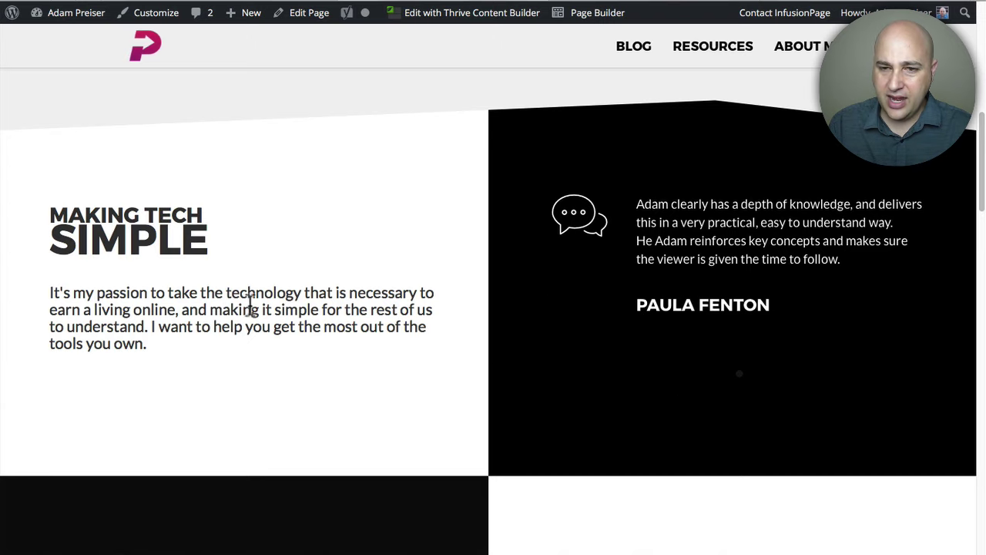
scroll(258, 301, "down", 1)
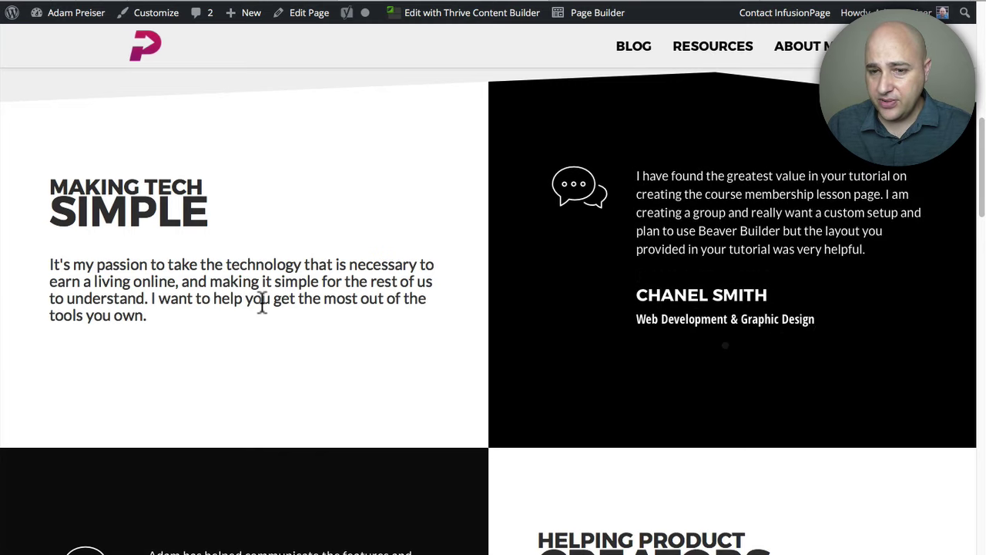
scroll(262, 302, "down", 5)
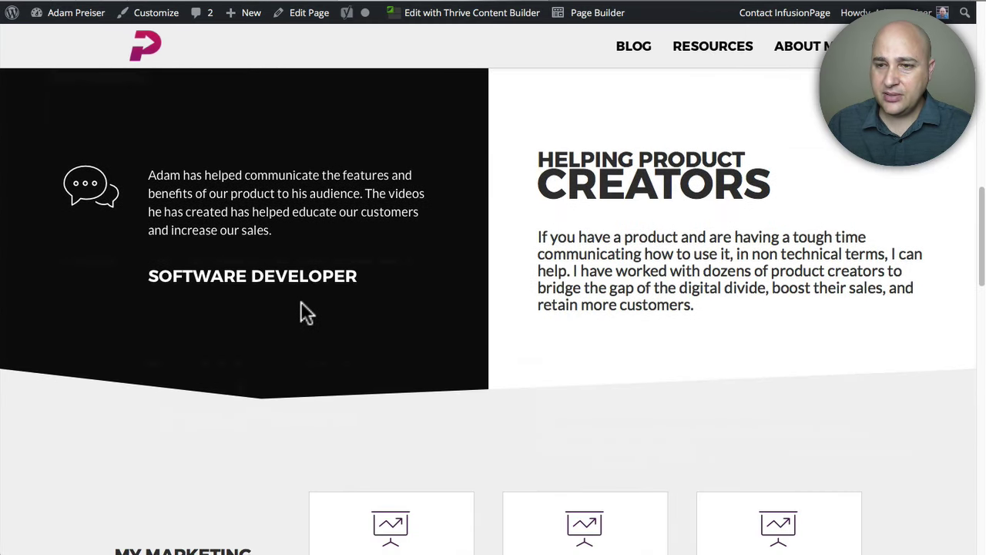
scroll(300, 302, "up", 1)
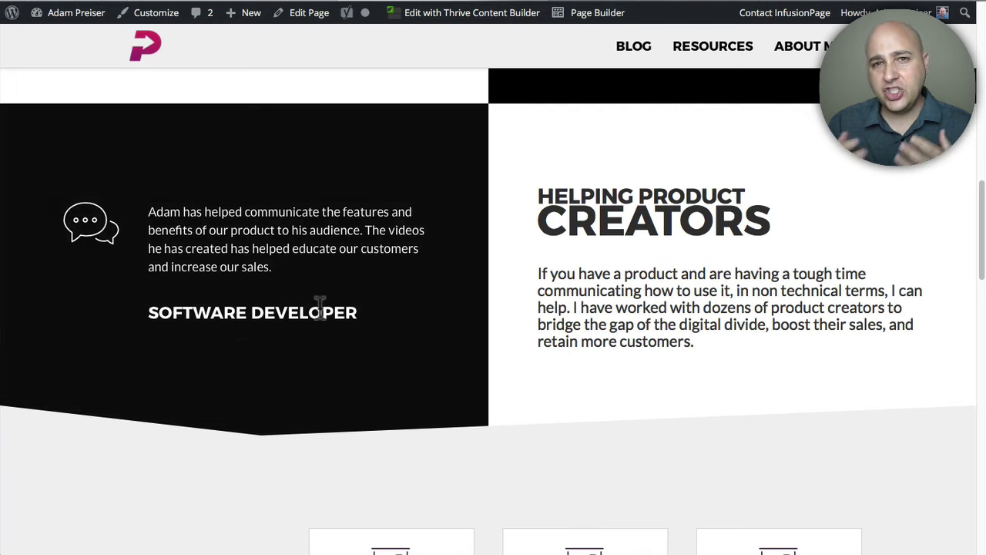
Step: Examine the home page's marketing stack, training video and contact form sections, then return to the hero section
scroll(320, 305, "down", 5)
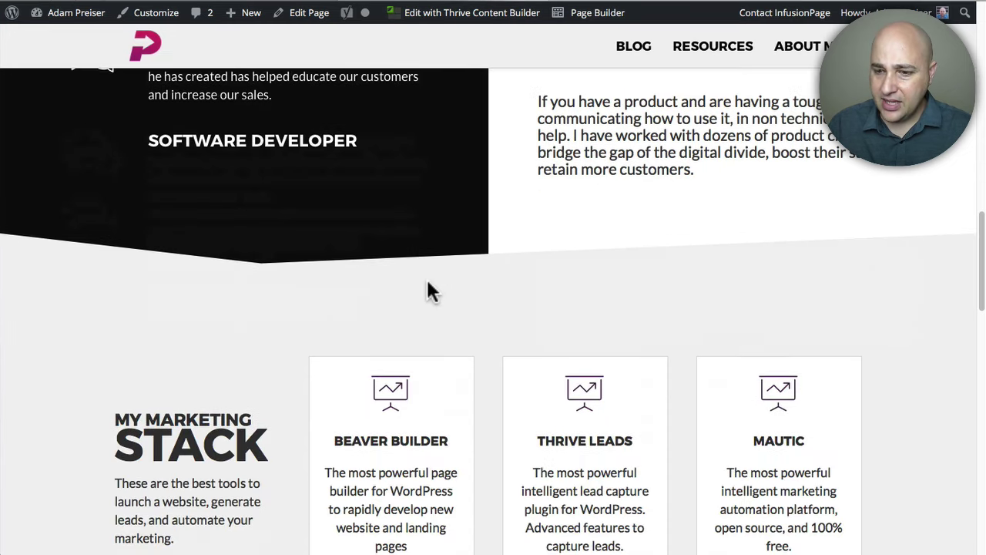
scroll(555, 193, "up", 1)
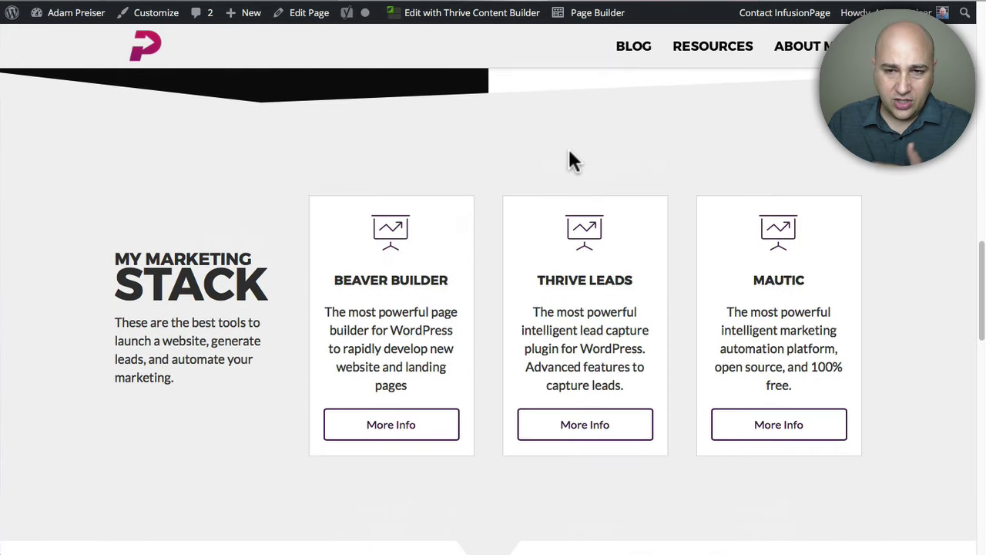
scroll(568, 163, "up", 1)
scroll(563, 163, "up", 2)
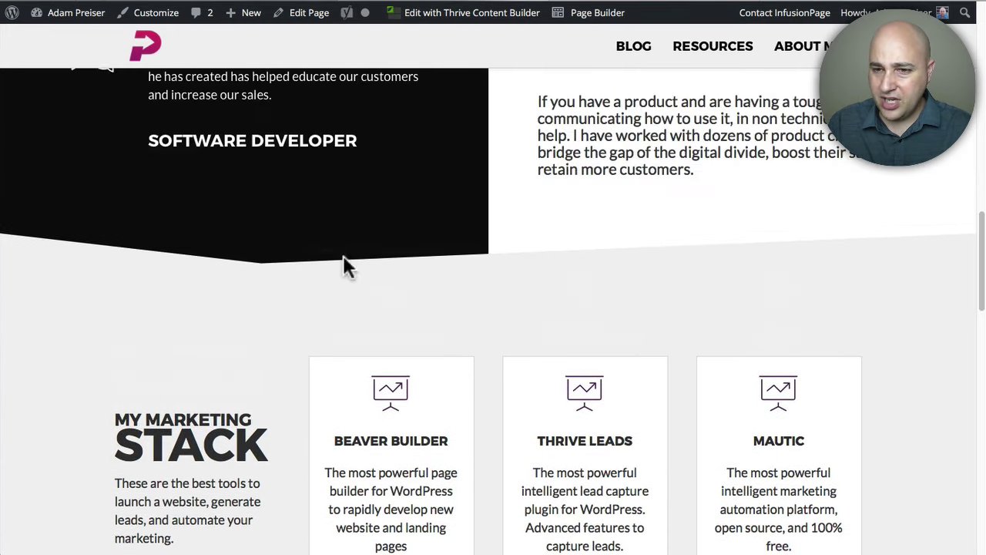
scroll(489, 251, "down", 2)
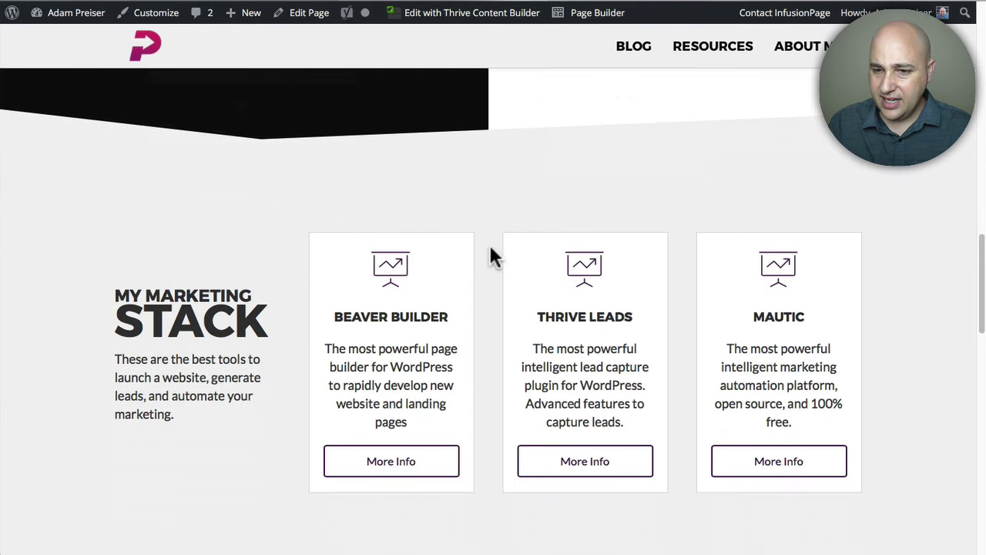
scroll(493, 245, "down", 2)
scroll(493, 245, "up", 1)
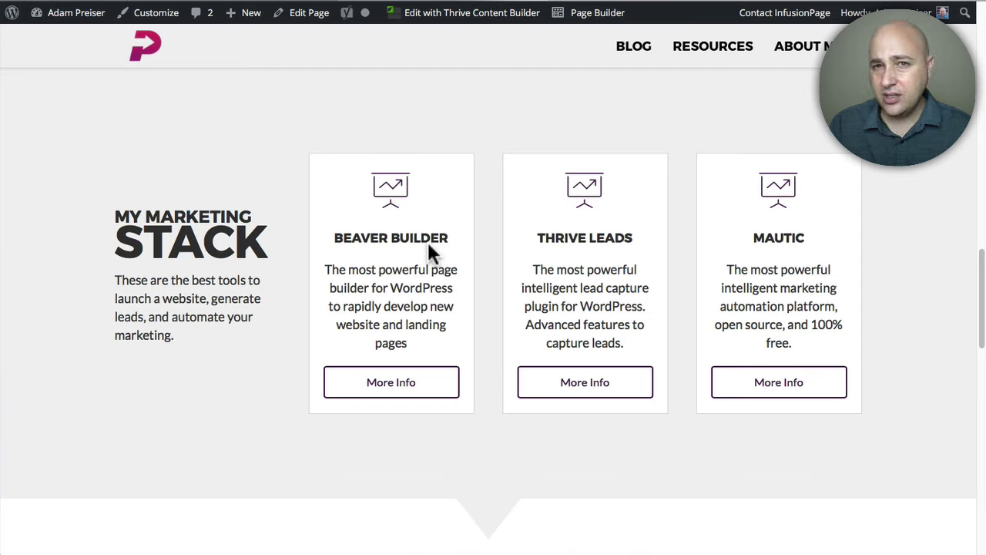
scroll(447, 241, "down", 3)
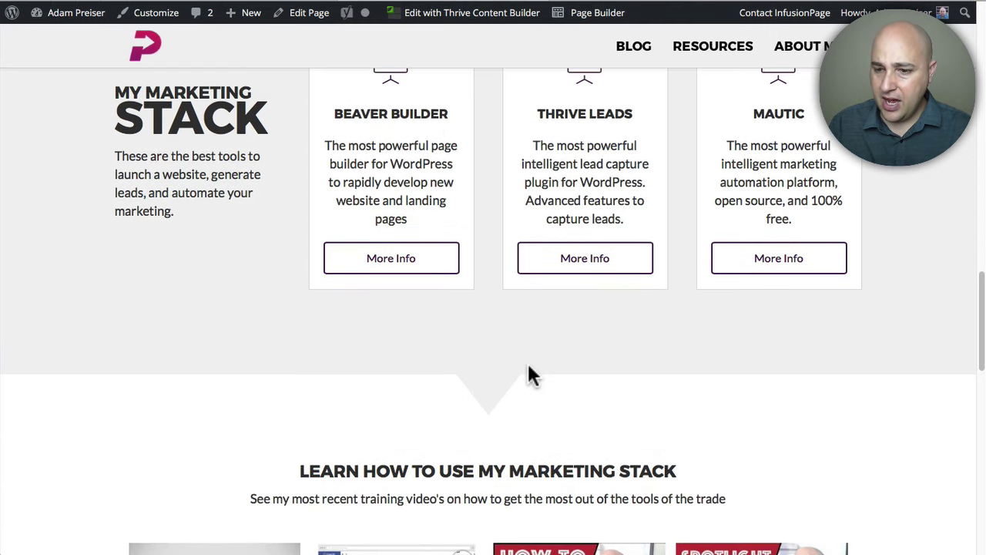
scroll(489, 298, "down", 8)
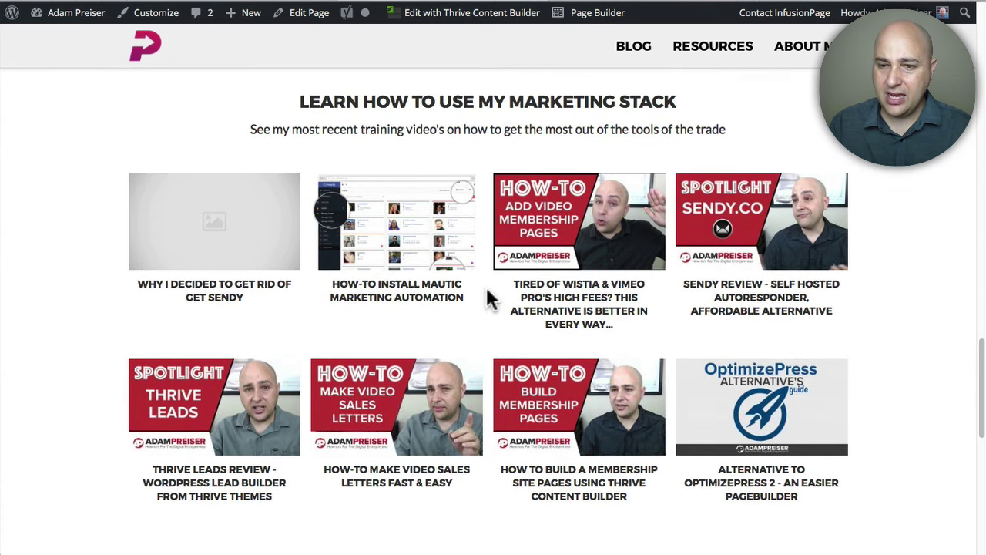
scroll(487, 299, "down", 12)
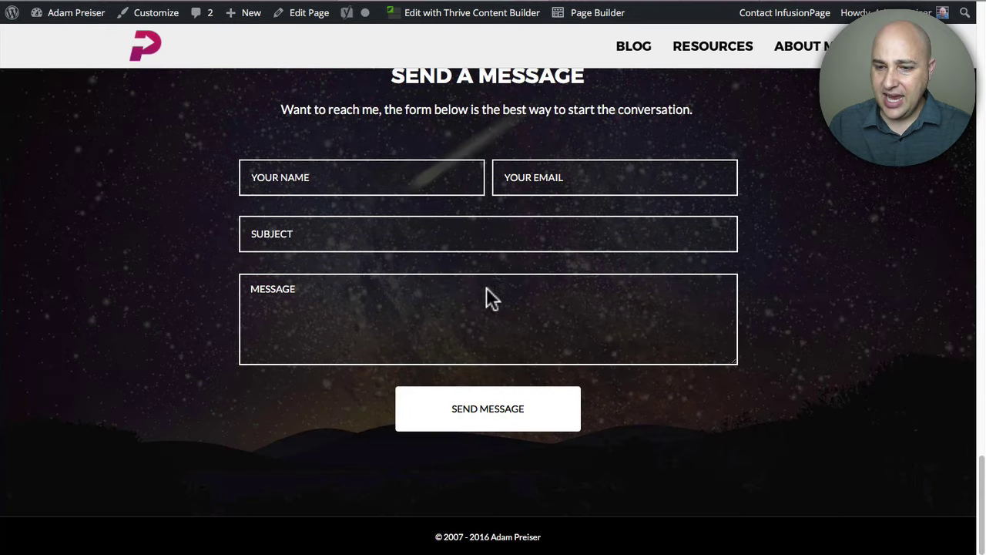
scroll(491, 287, "up", 20)
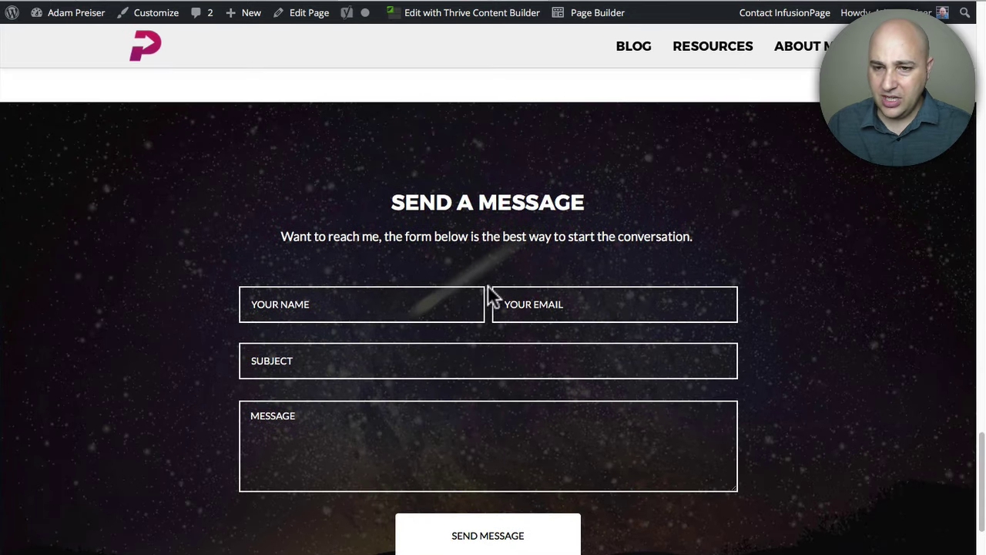
scroll(471, 304, "up", 3)
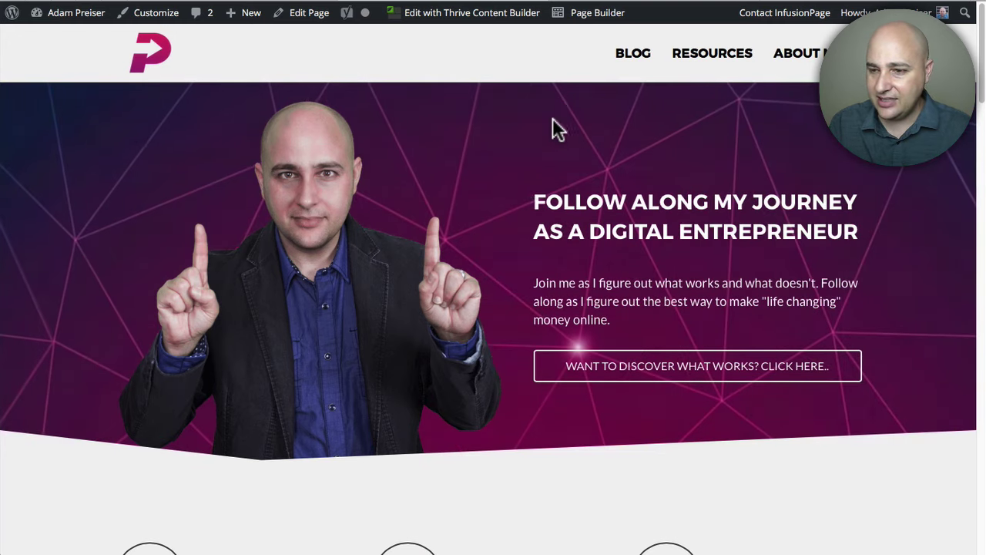
Step: Open the home page in Page Builder and bring up the settings of the hero row
left_click(584, 17)
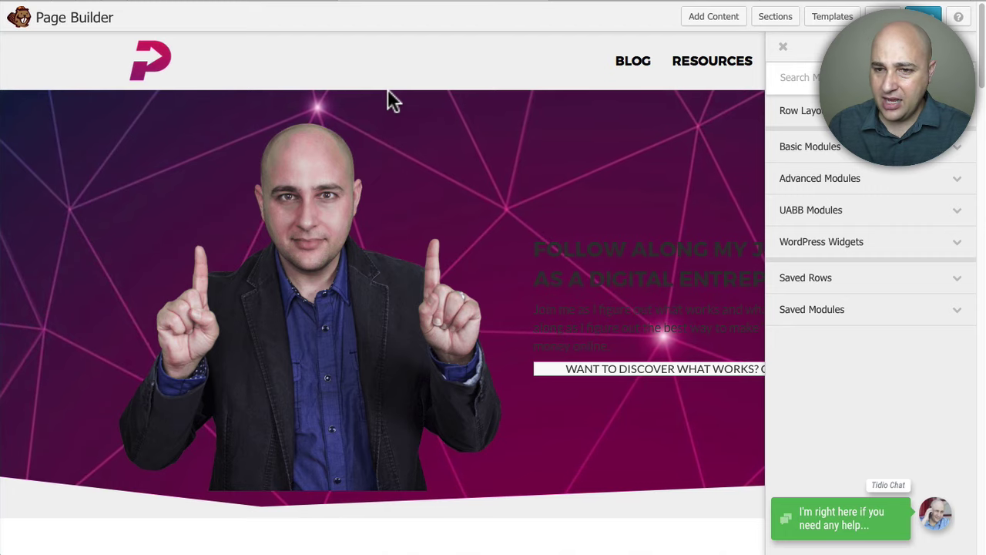
mouse_move(463, 136)
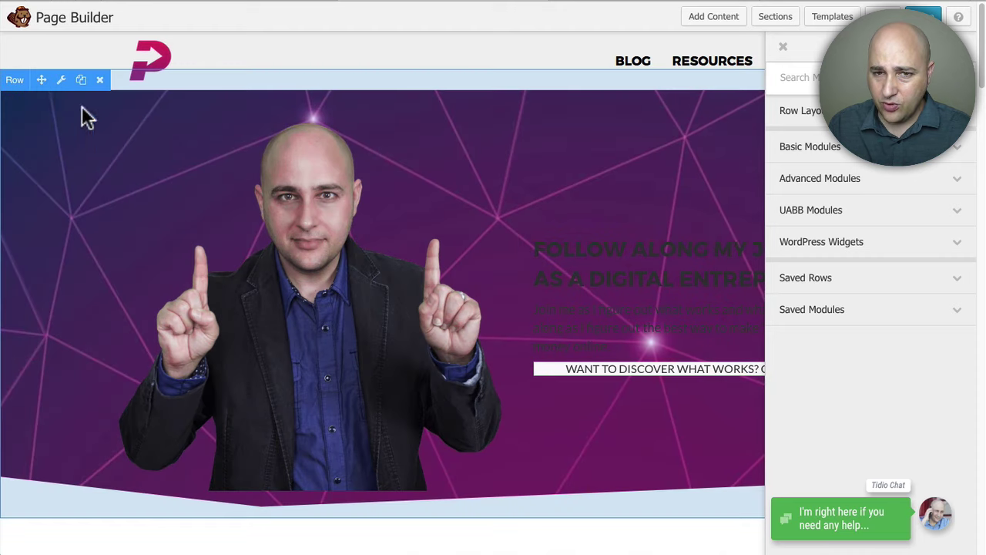
left_click(62, 80)
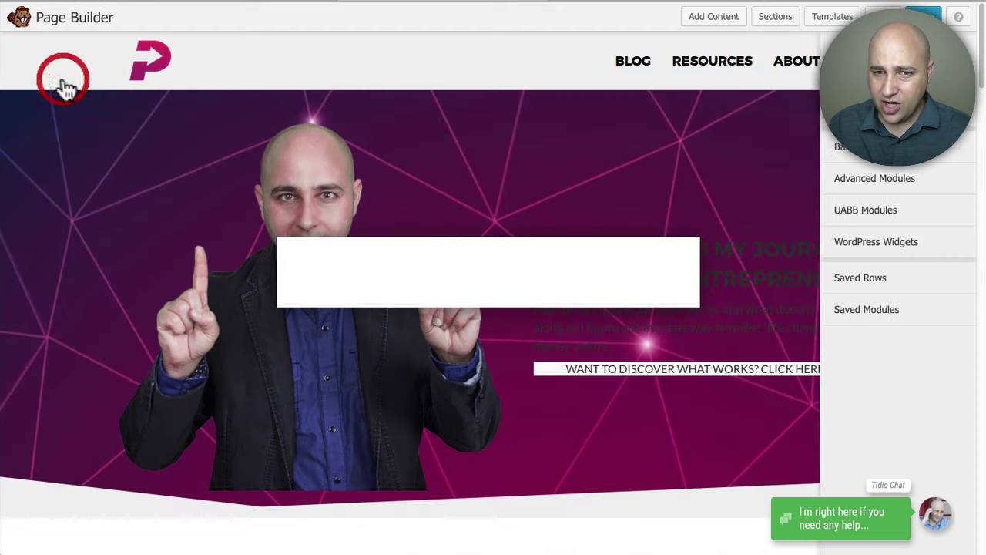
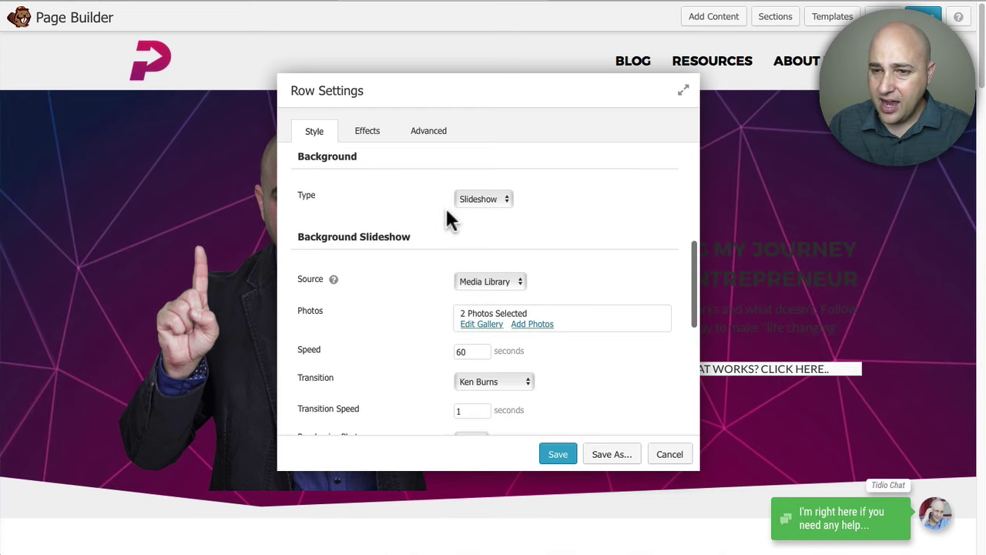
Step: Examine the hero row's background slideshow settings, its transition options, and the background color and overlay settings
scroll(428, 218, "down", 1)
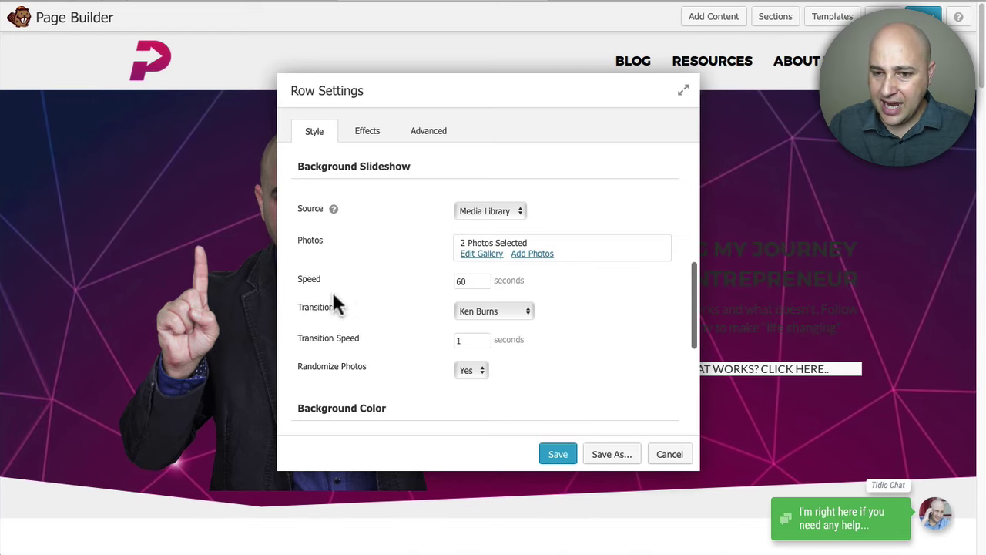
left_click(494, 311)
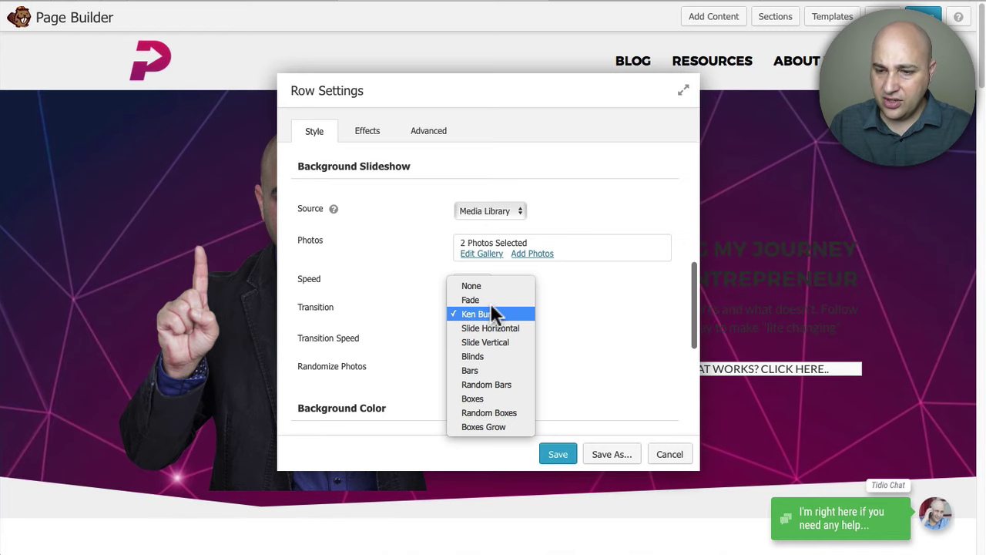
left_click(408, 307)
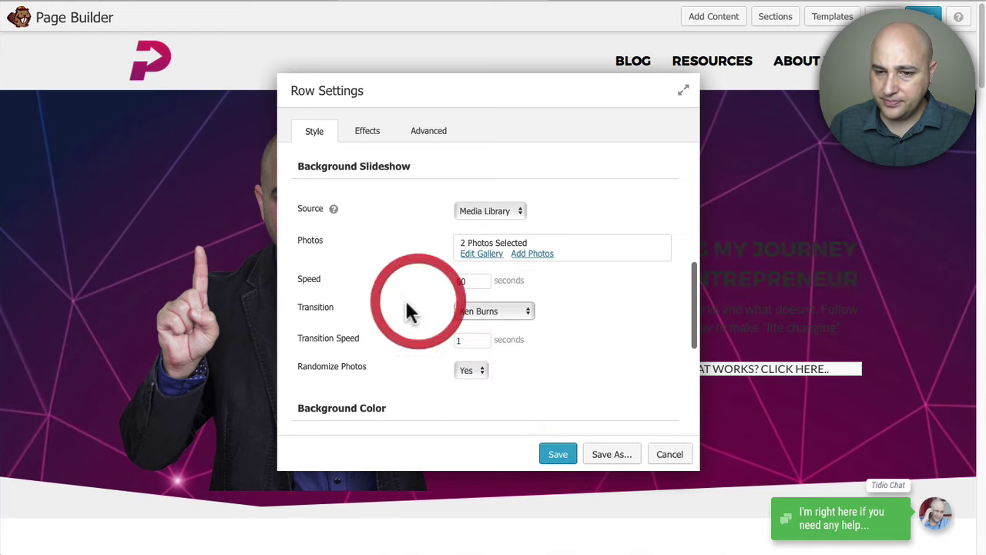
scroll(398, 326, "down", 1)
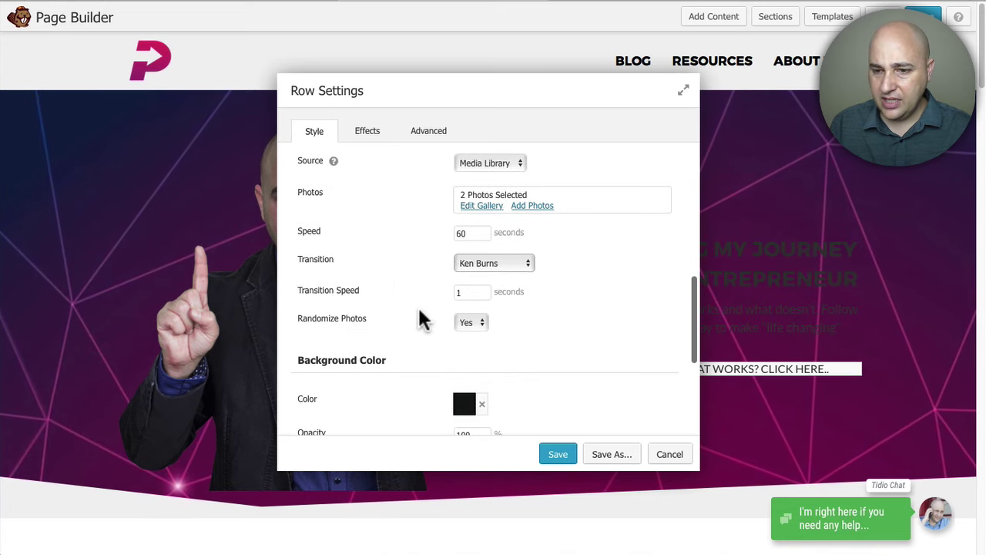
scroll(413, 320, "down", 2)
scroll(413, 320, "down", 3)
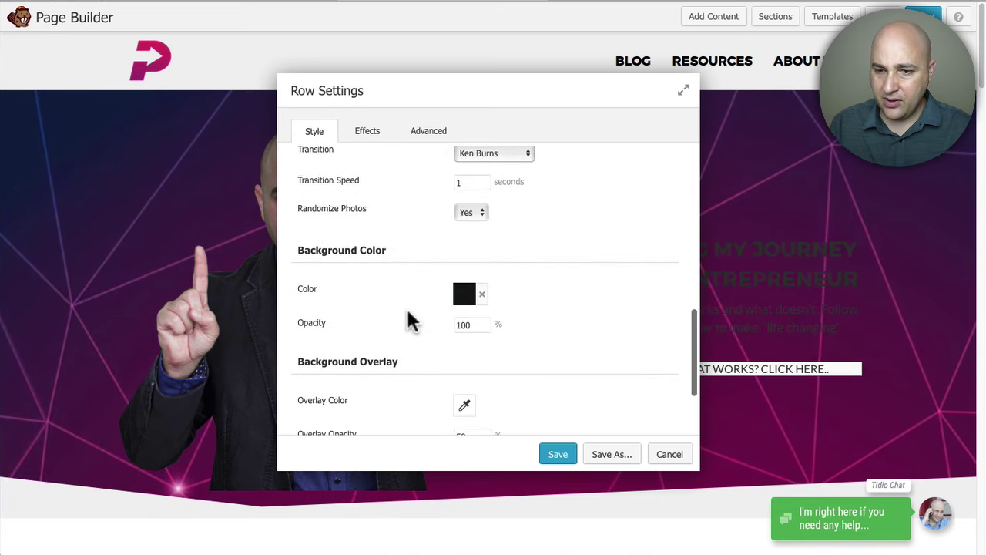
scroll(412, 321, "up", 3)
scroll(412, 320, "up", 3)
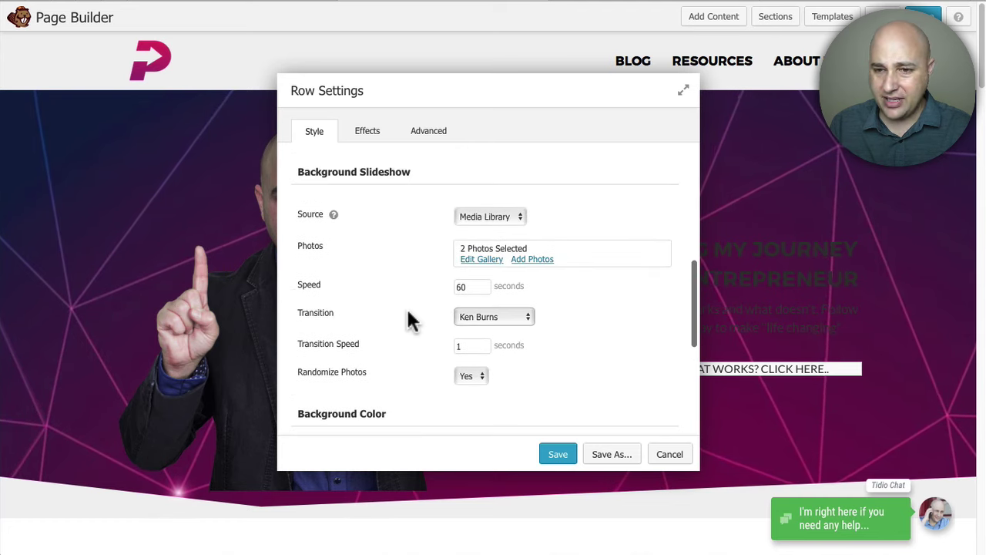
Step: Examine the hero row's top and bottom separator settings, and close the row settings without saving
left_click(369, 133)
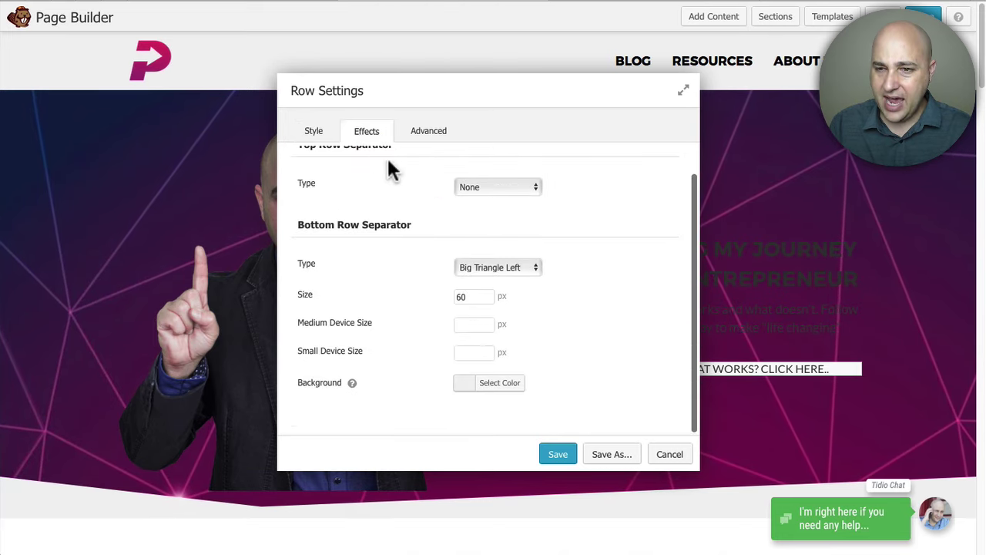
scroll(420, 270, "up", 1)
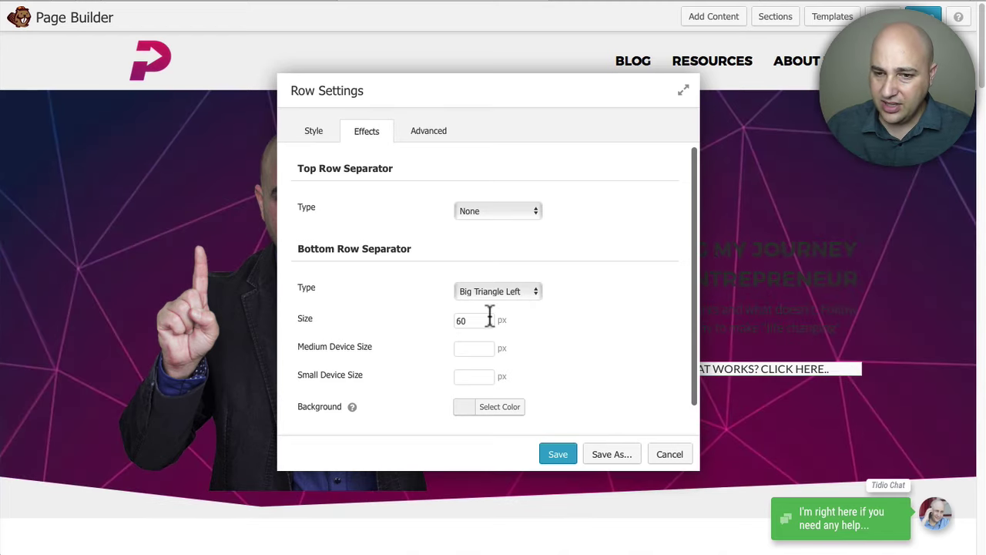
scroll(424, 354, "down", 1)
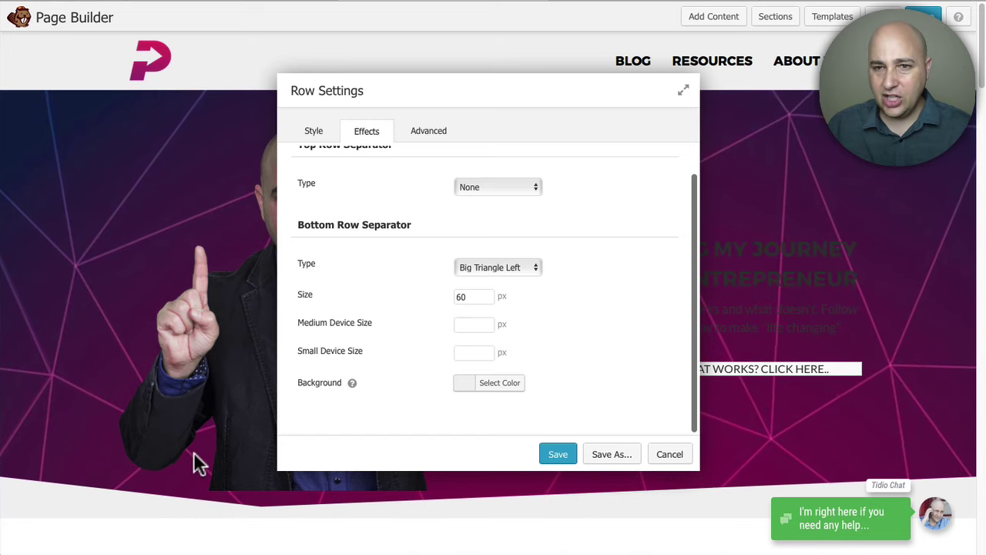
left_click(673, 454)
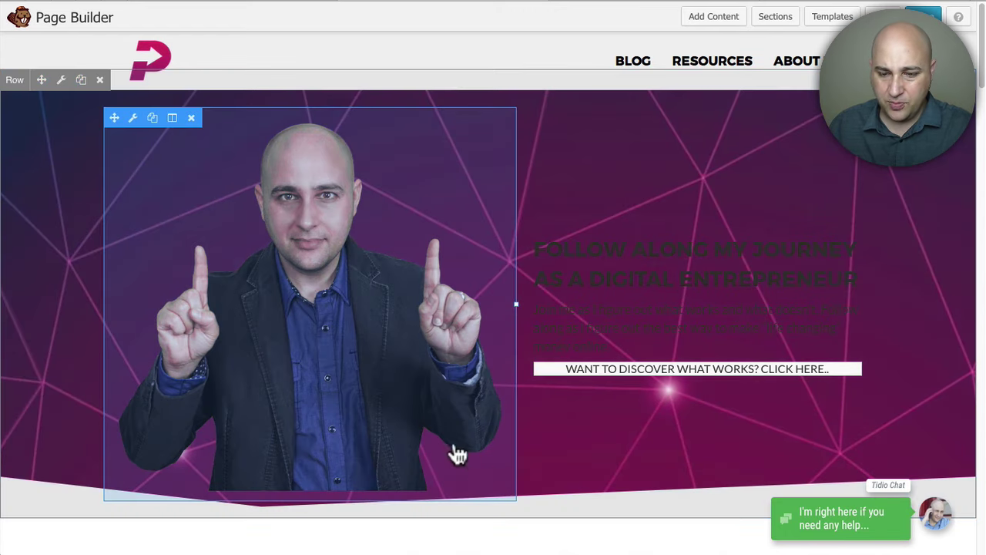
Step: Open the settings of the hero section's photo module and examine its top and bottom margins
left_click(327, 393)
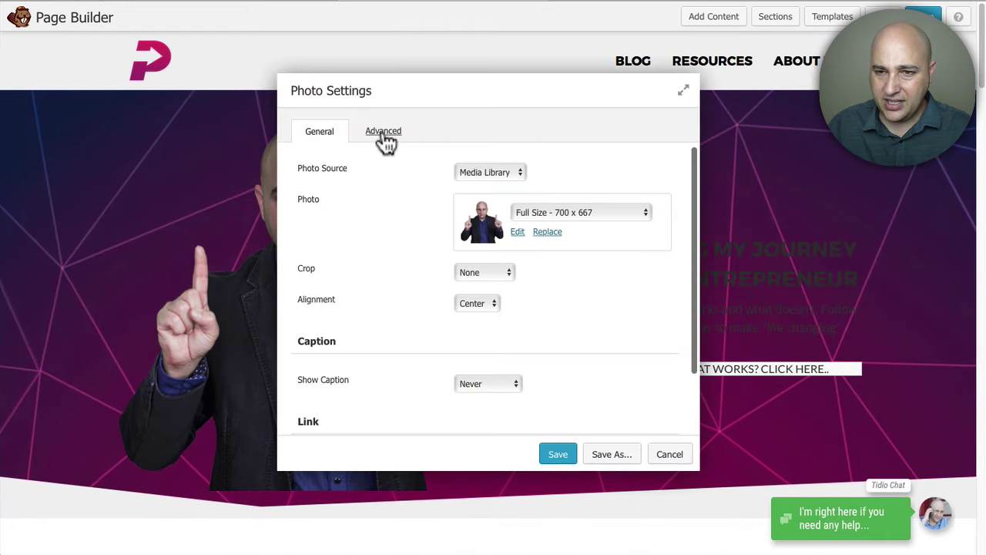
left_click(384, 140)
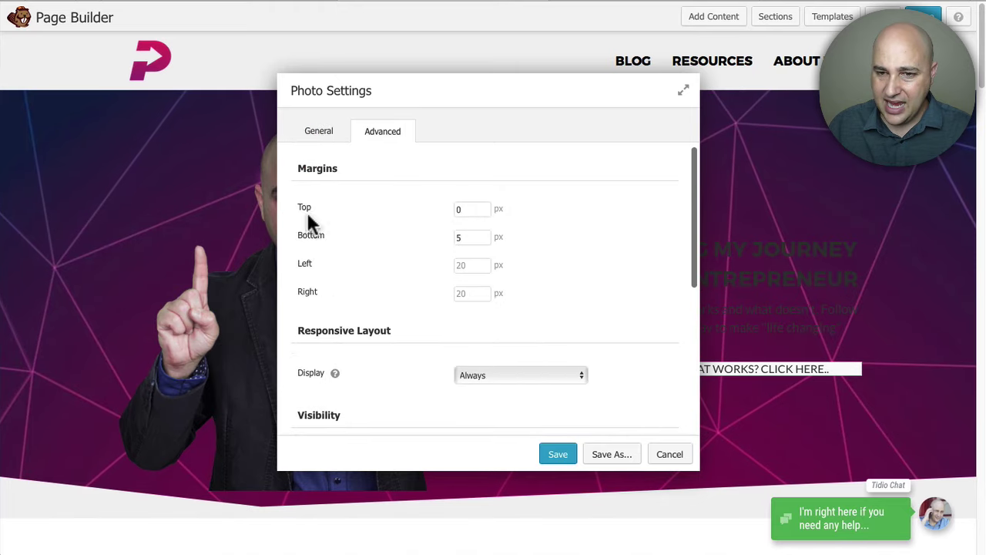
left_click(458, 212)
key("BackSpace")
type("0")
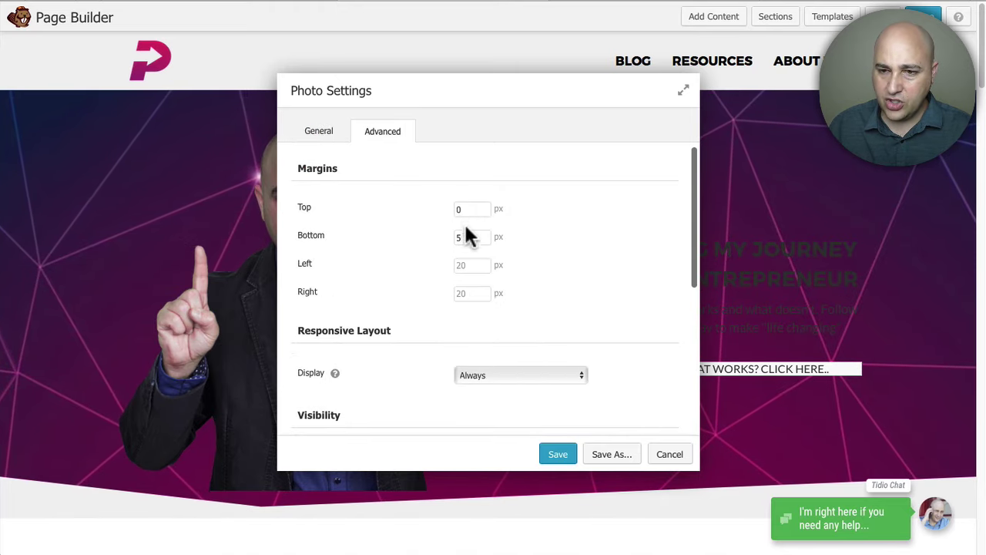
Step: Examine the hero photo's responsive layout, visibility and animation options, and close its settings without saving
scroll(441, 254, "down", 1)
scroll(440, 259, "down", 3)
scroll(452, 259, "up", 3)
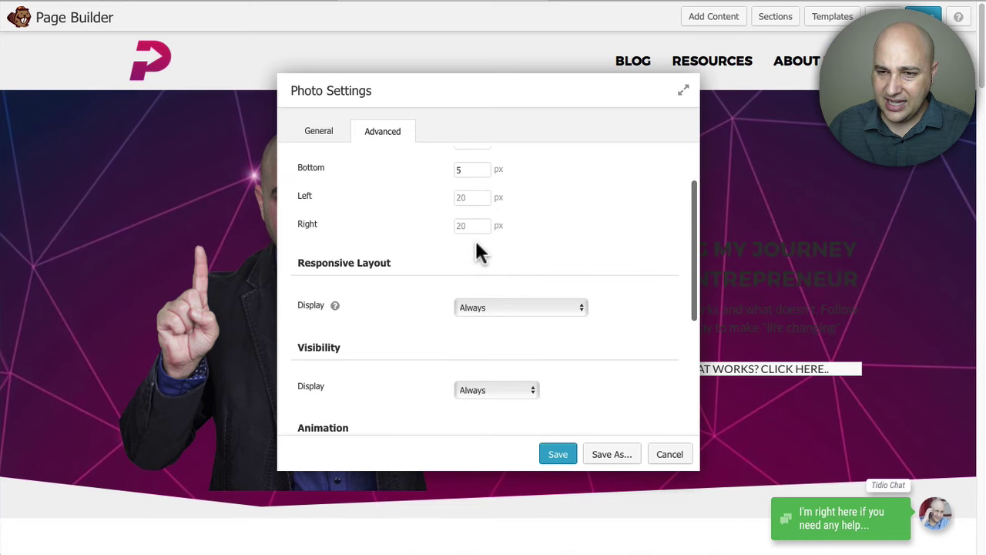
scroll(475, 231, "up", 1)
scroll(427, 254, "up", 1)
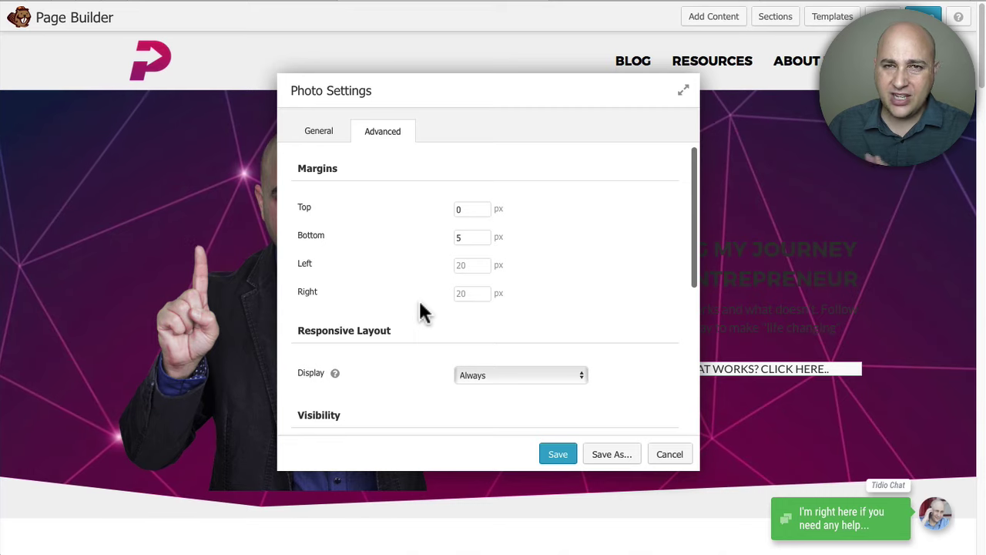
scroll(416, 312, "down", 5)
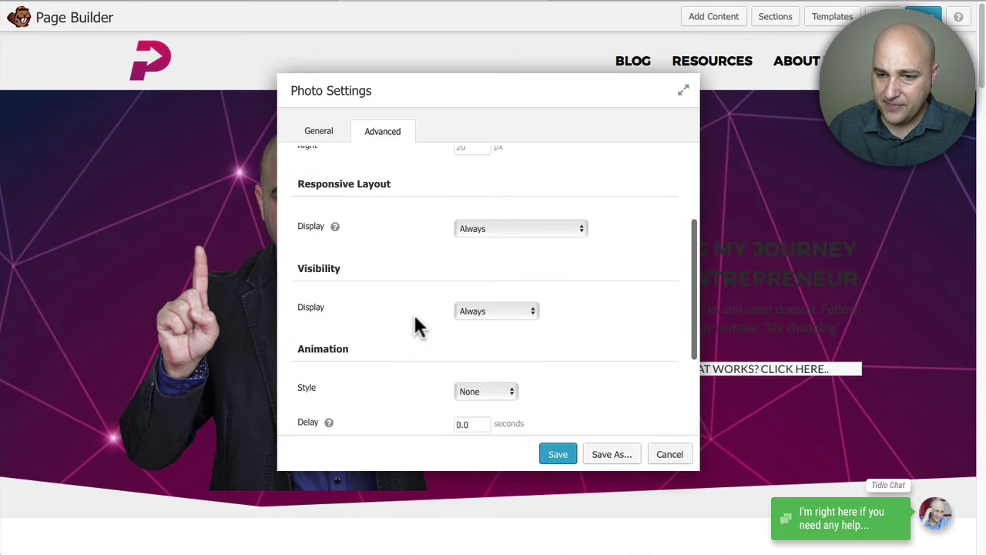
scroll(416, 316, "up", 5)
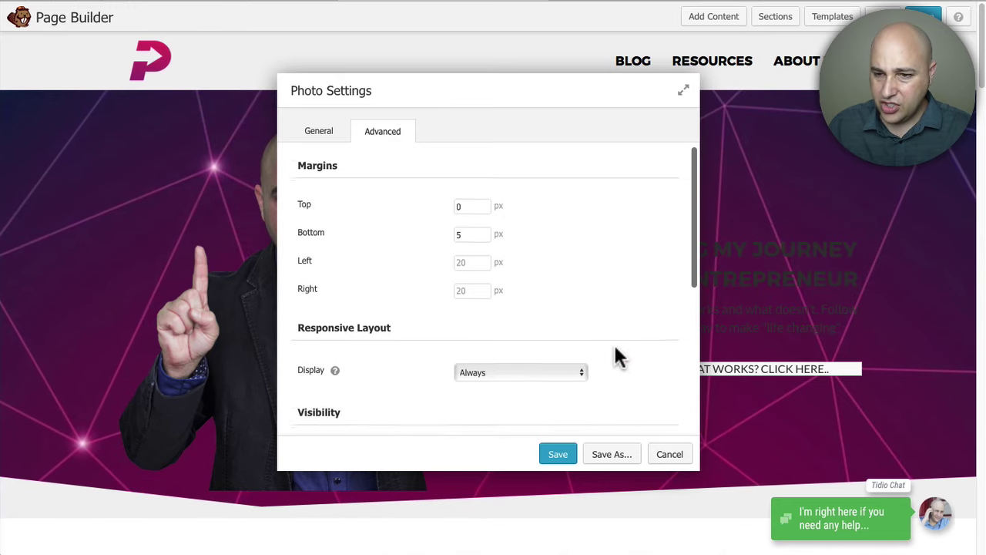
scroll(613, 354, "down", 3)
left_click(669, 454)
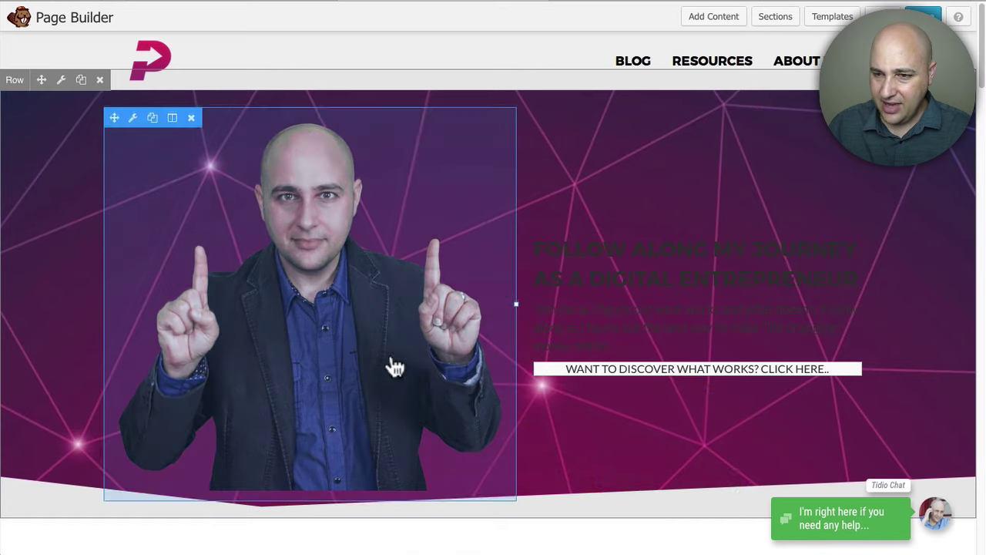
Step: Examine the page's video statistics, testimonial and marketing stack rows, and return to the hero section
scroll(609, 305, "down", 5)
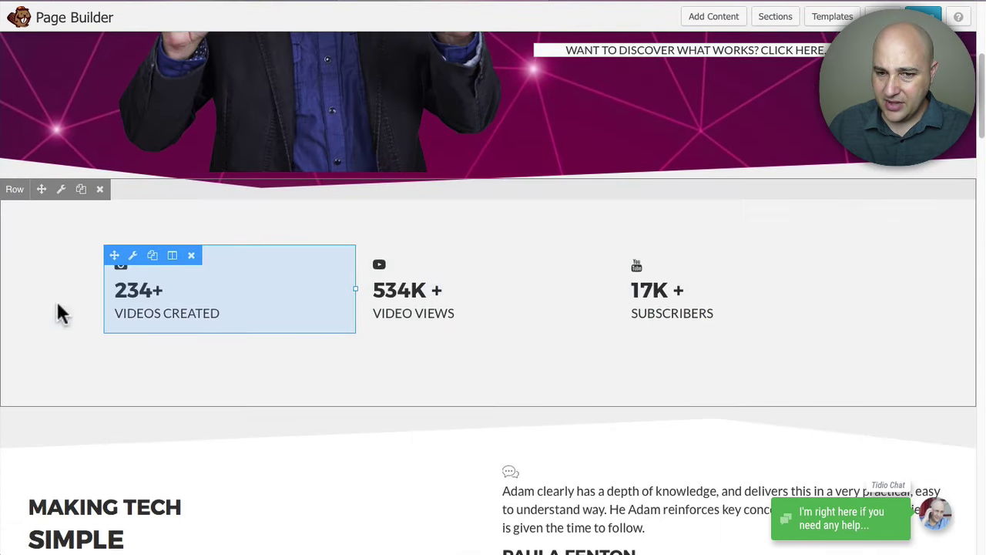
scroll(502, 308, "down", 4)
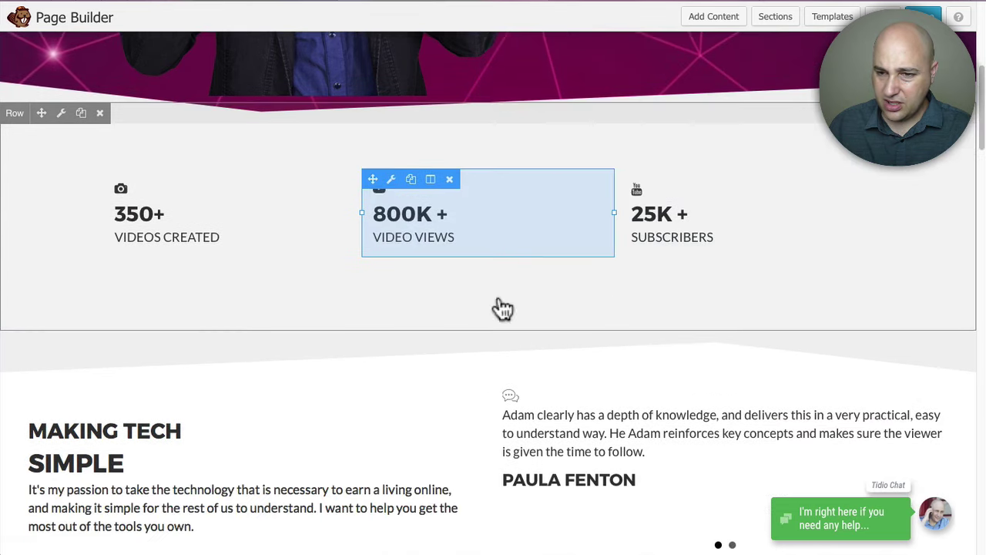
scroll(420, 376, "down", 6)
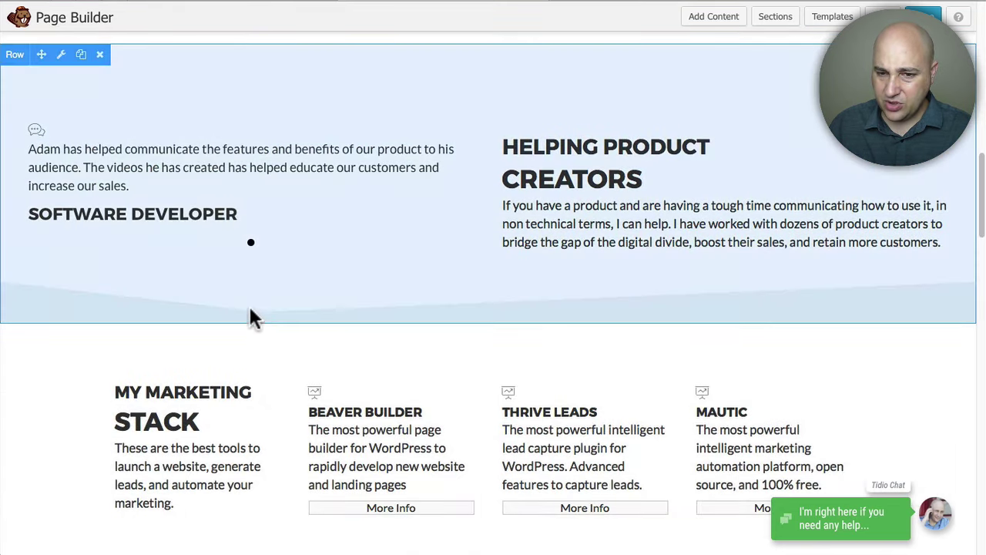
scroll(310, 309, "up", 2)
scroll(234, 293, "up", 4)
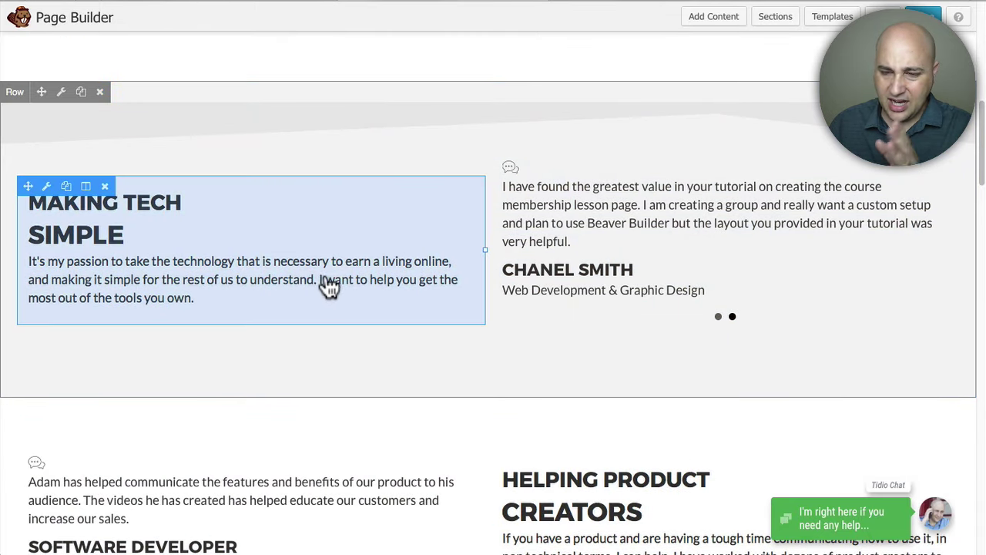
scroll(380, 316, "down", 10)
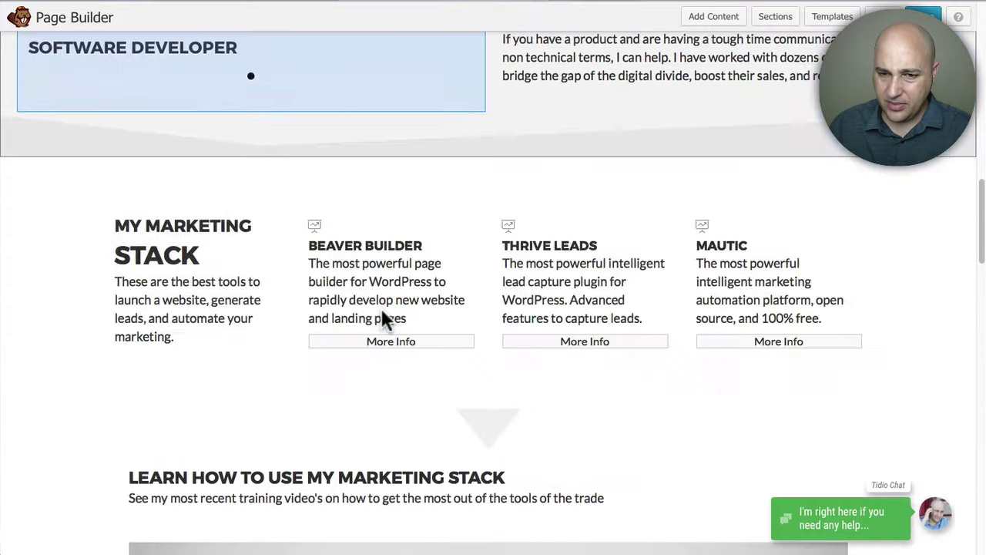
scroll(424, 313, "up", 15)
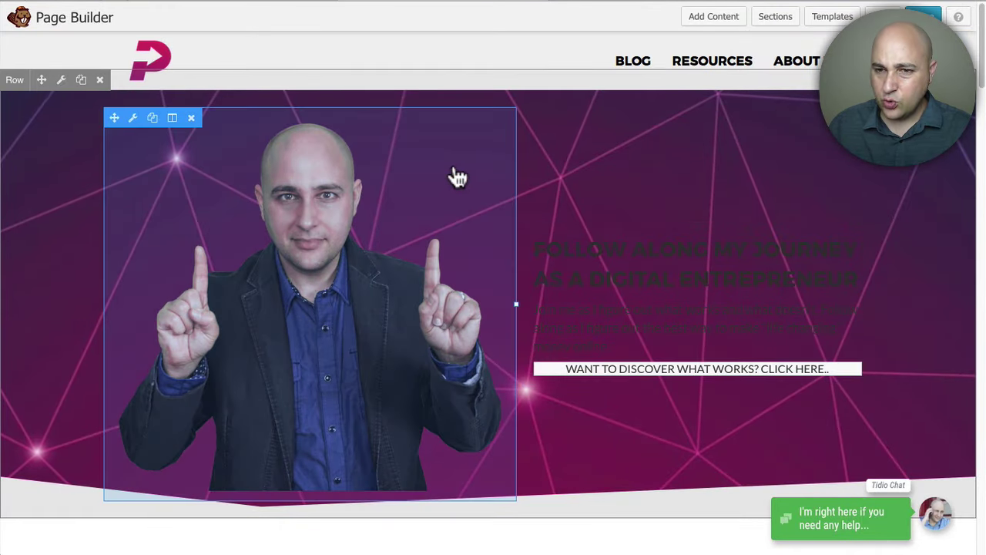
Step: Switch to the blank page, add prebuilt Hero section 118, and move its text module into the empty right column
left_click(254, 4)
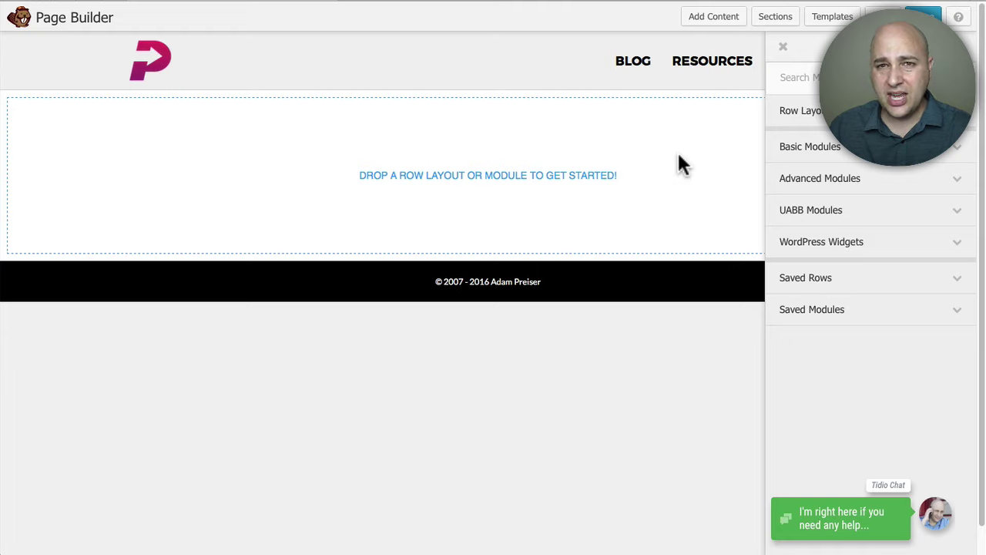
left_click(773, 19)
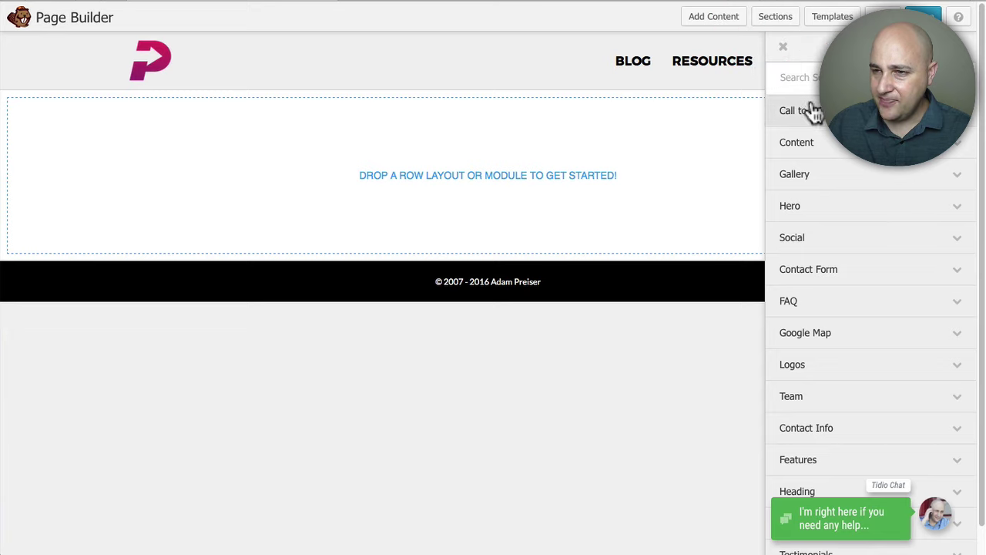
left_click(840, 213)
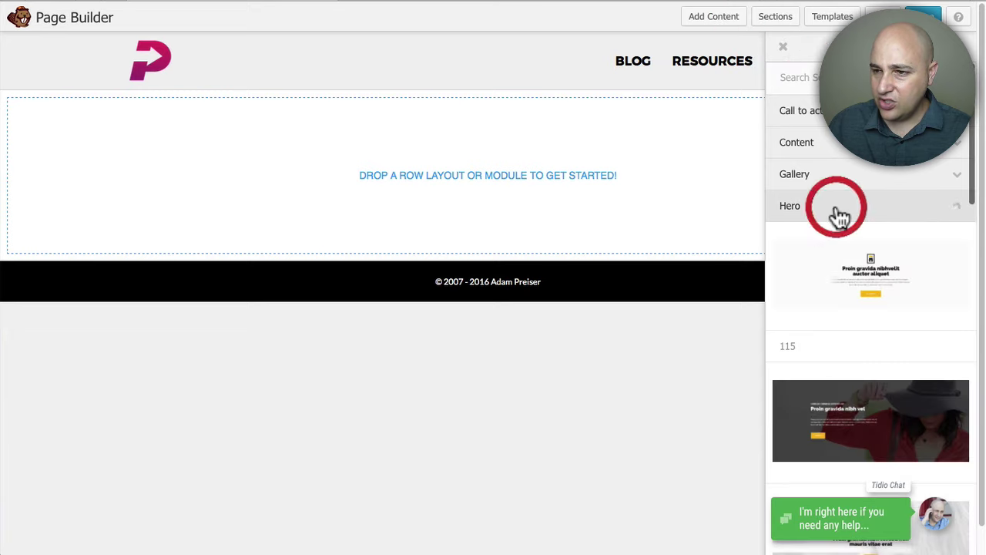
scroll(838, 212, "down", 3)
scroll(855, 308, "up", 1)
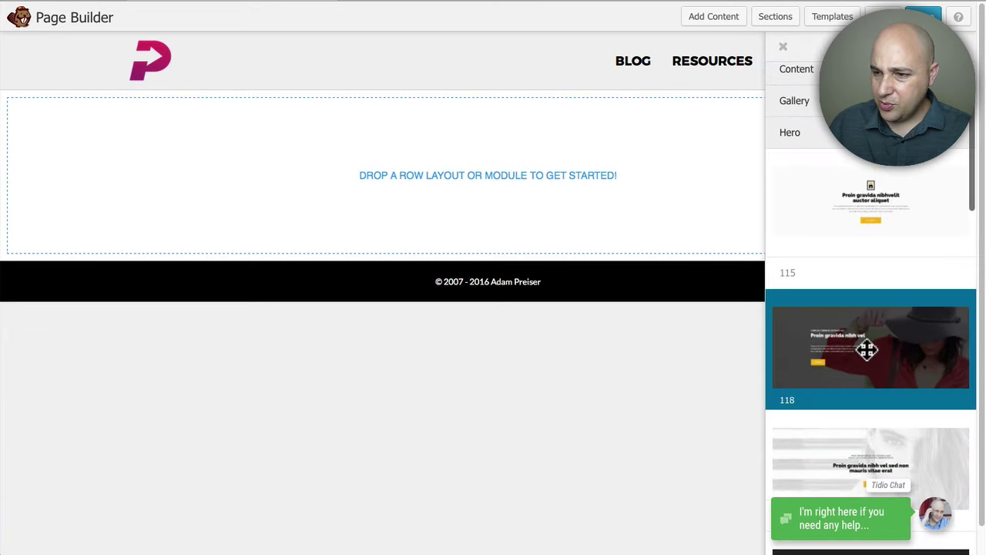
left_click_drag(891, 348, 471, 191)
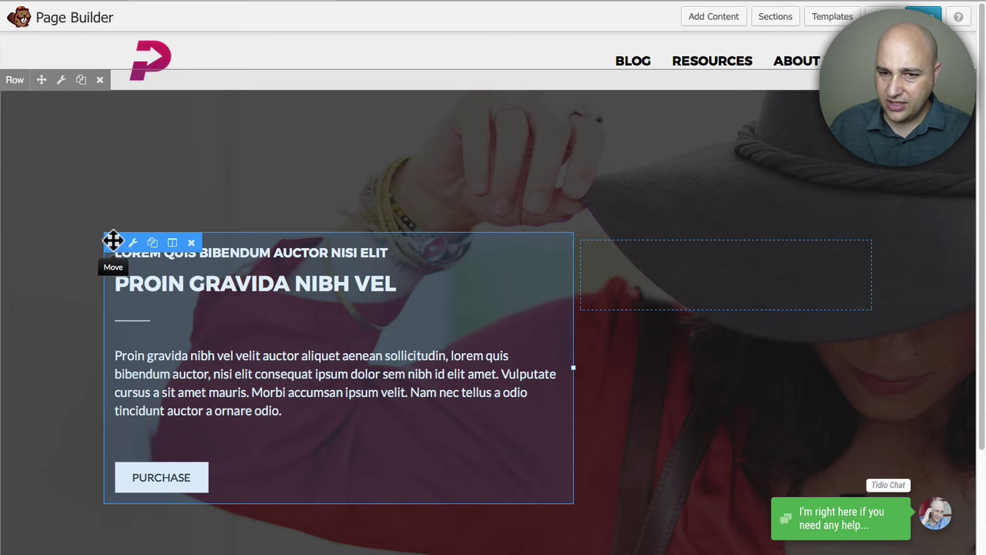
left_click_drag(115, 243, 654, 362)
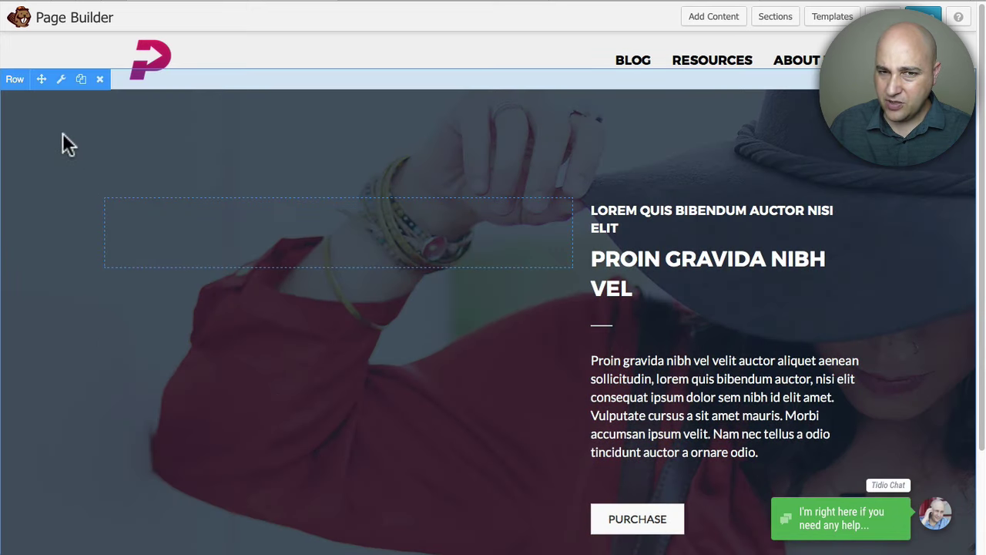
Step: Set the new hero row's height to Default and its background type to Slideshow
left_click(62, 78)
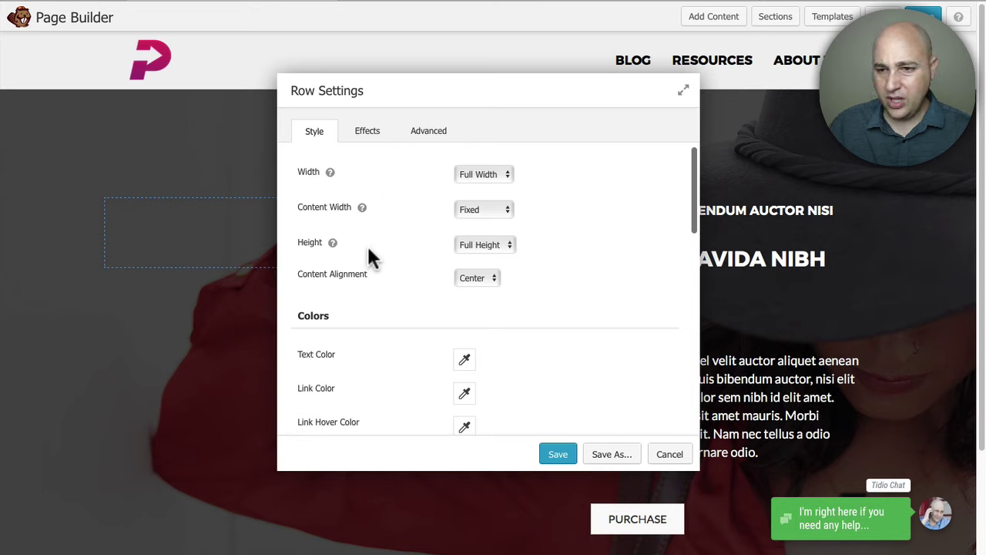
left_click(474, 242)
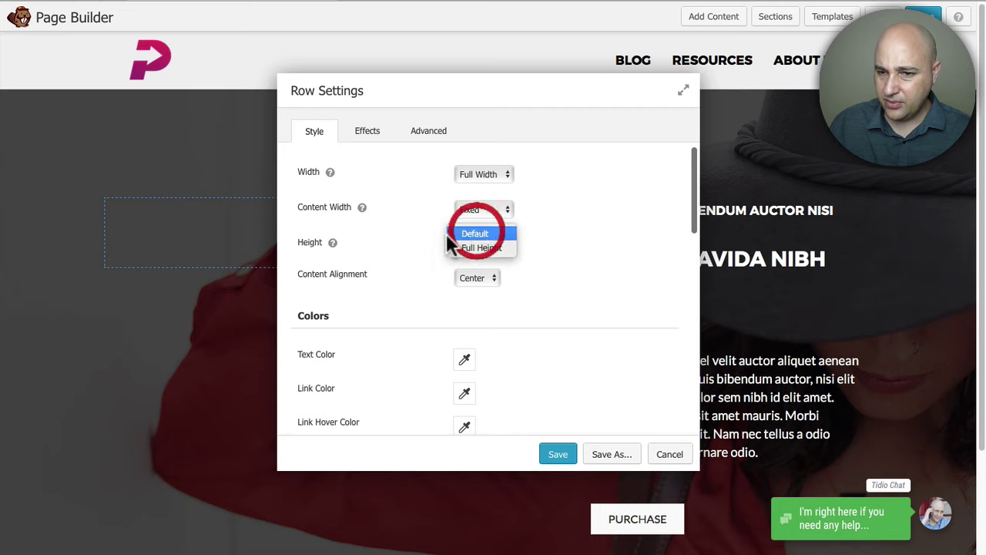
left_click(473, 229)
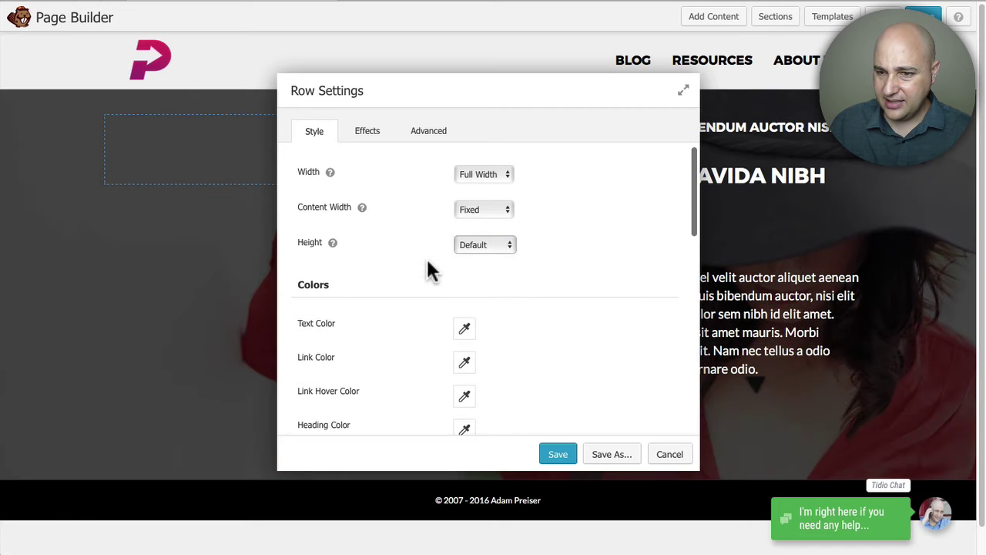
scroll(432, 269, "down", 5)
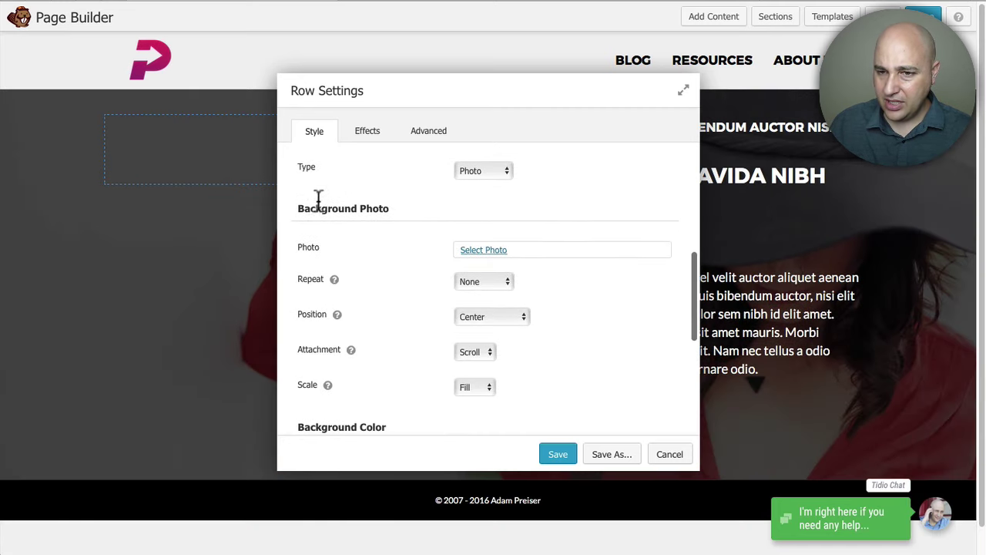
scroll(396, 231, "up", 1)
left_click(478, 215)
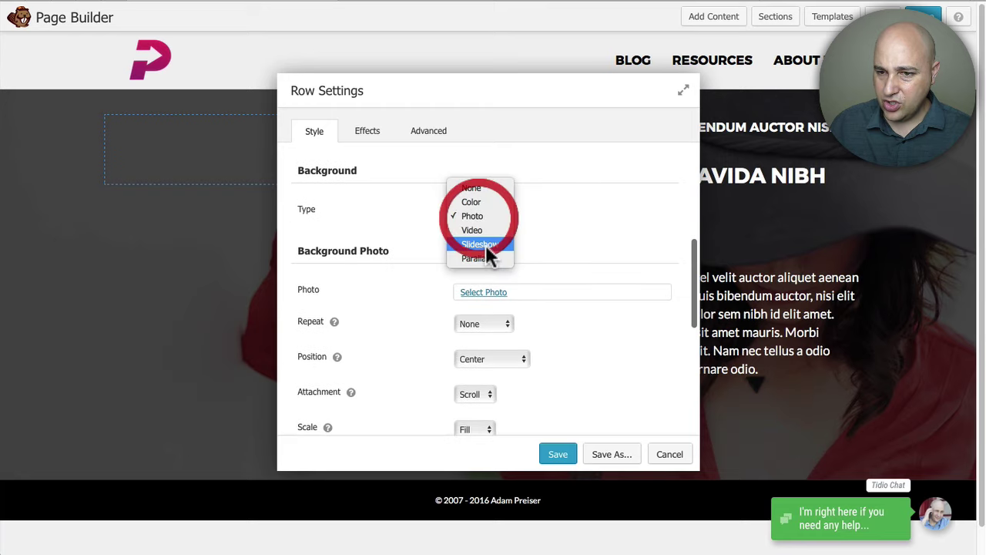
left_click(478, 242)
Step: Create the background slideshow gallery from the first two purple network images in the media library
scroll(424, 315, "down", 1)
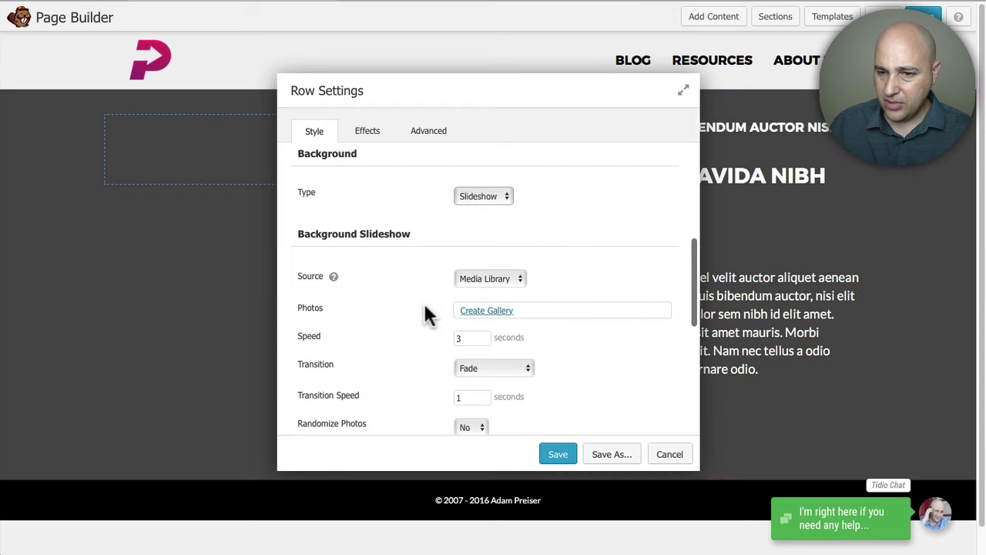
left_click(486, 314)
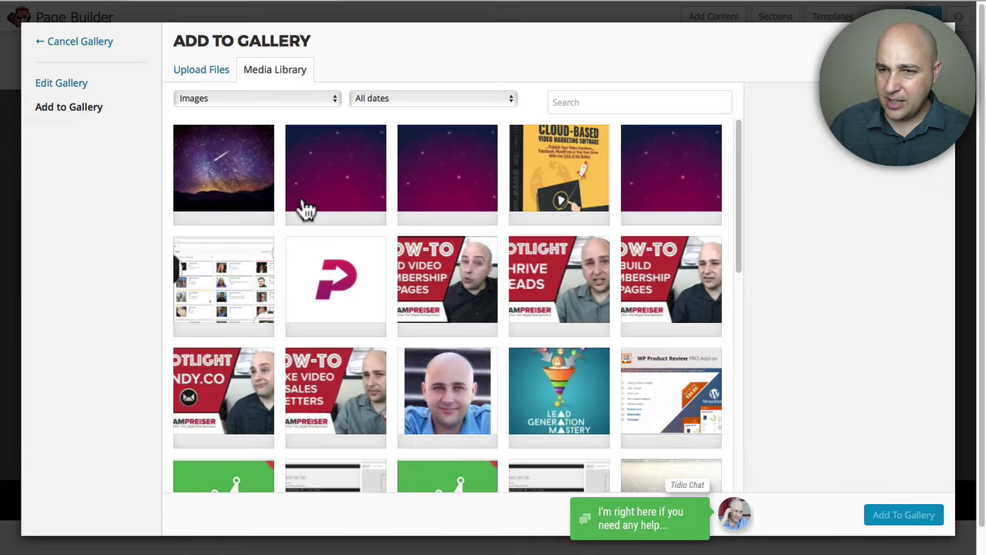
left_click(322, 175)
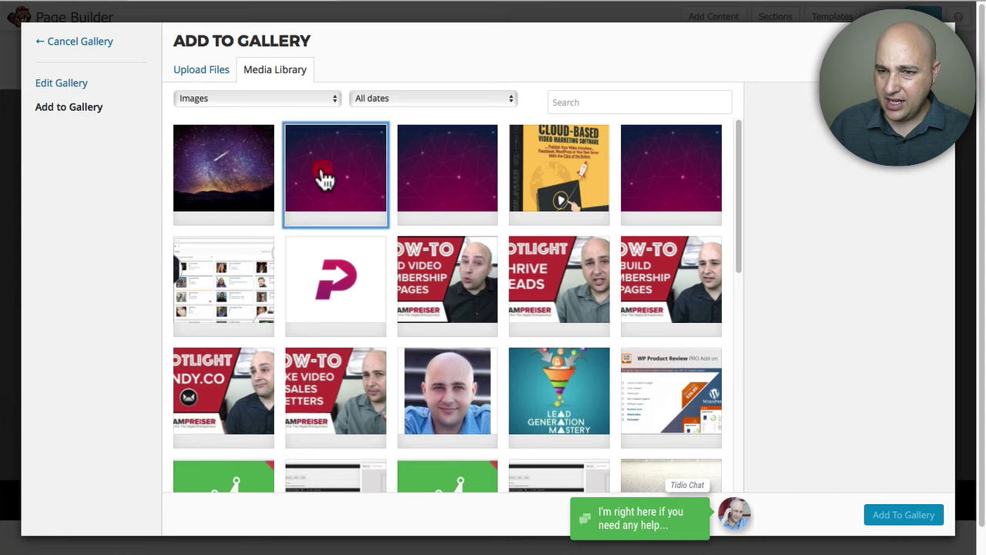
left_click(439, 179)
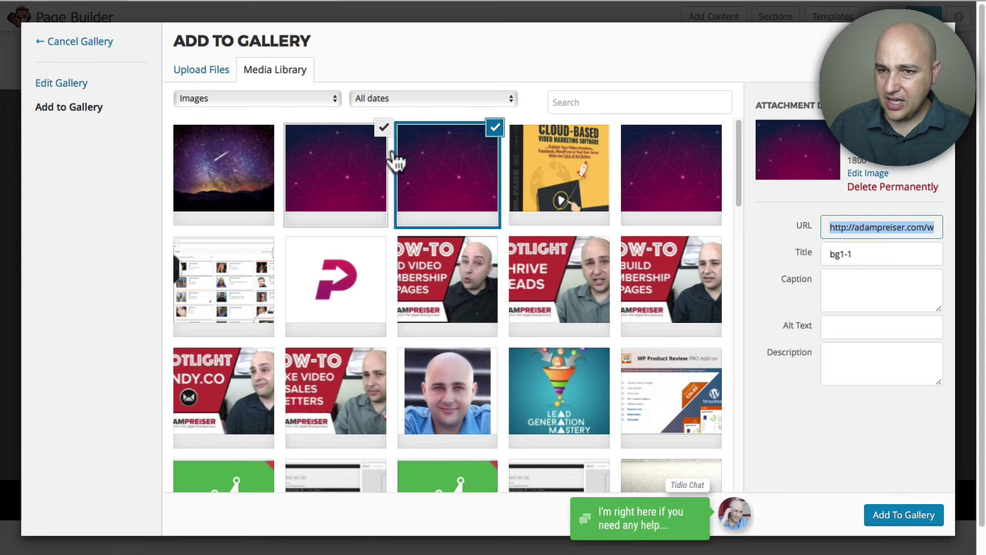
left_click(893, 515)
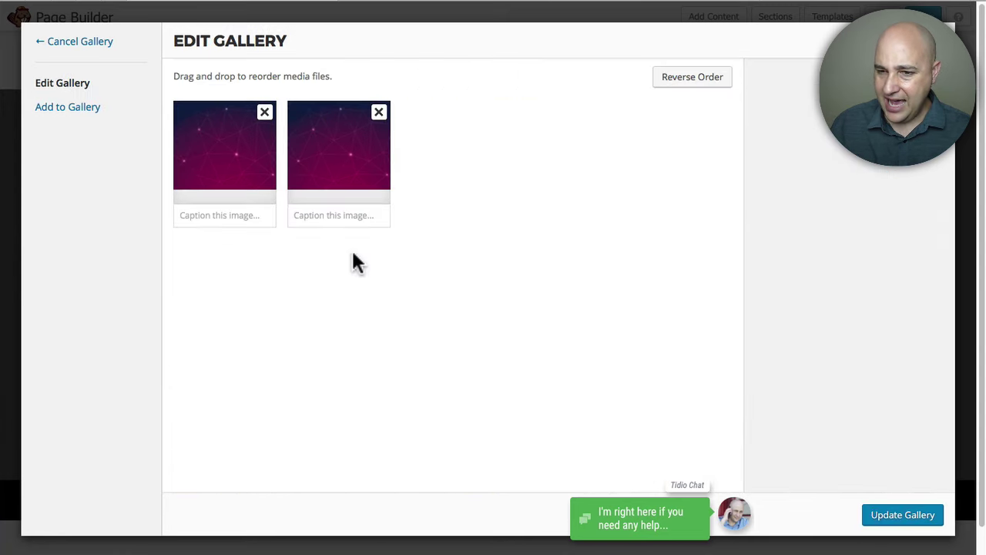
left_click(899, 516)
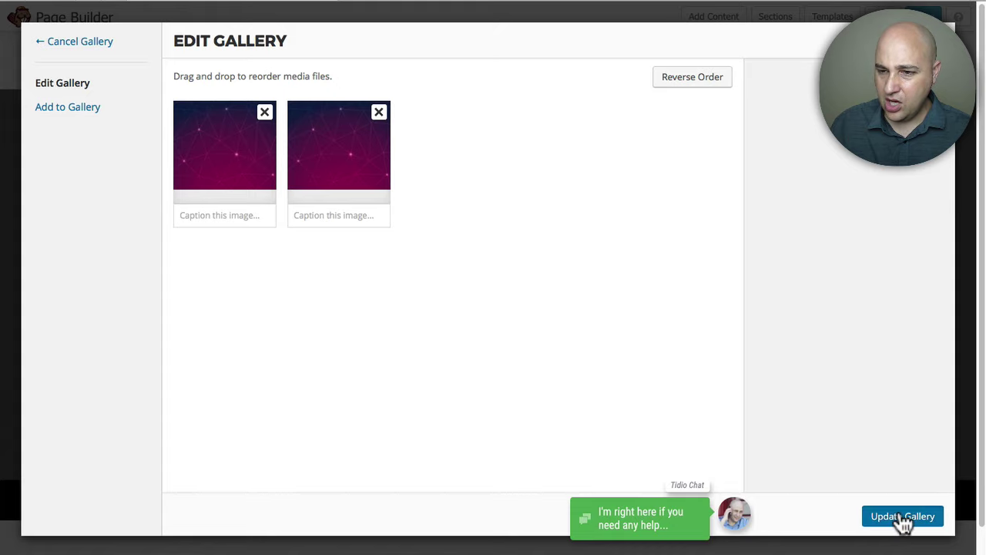
Step: Set the background slideshow's speed to 60 seconds and its transition to Ken Burns
scroll(397, 282, "down", 1)
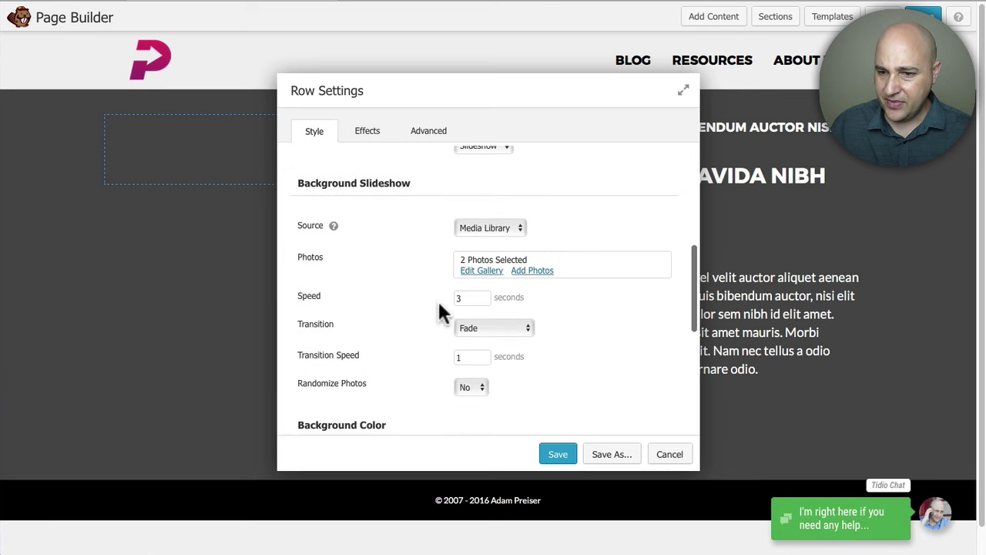
left_click(436, 297)
type("60")
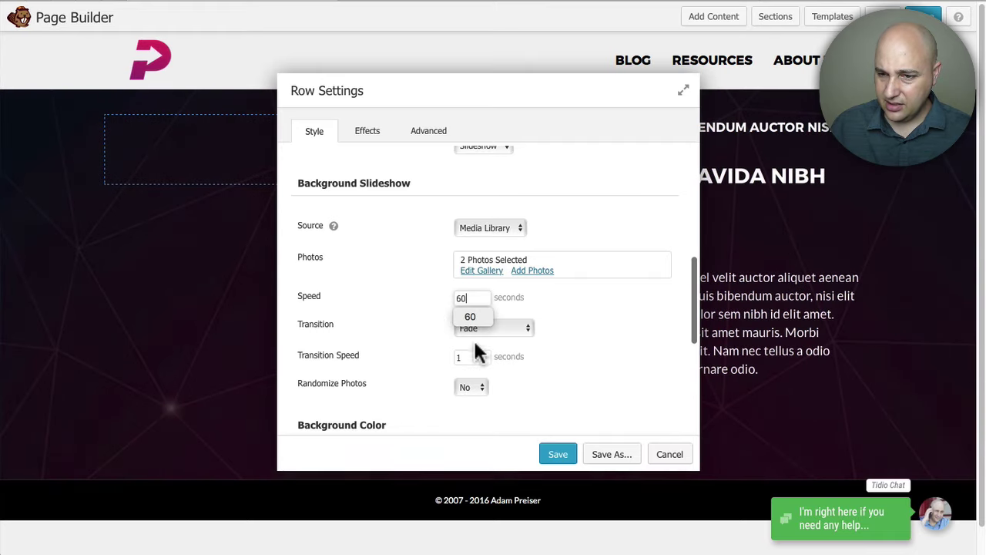
left_click(514, 326)
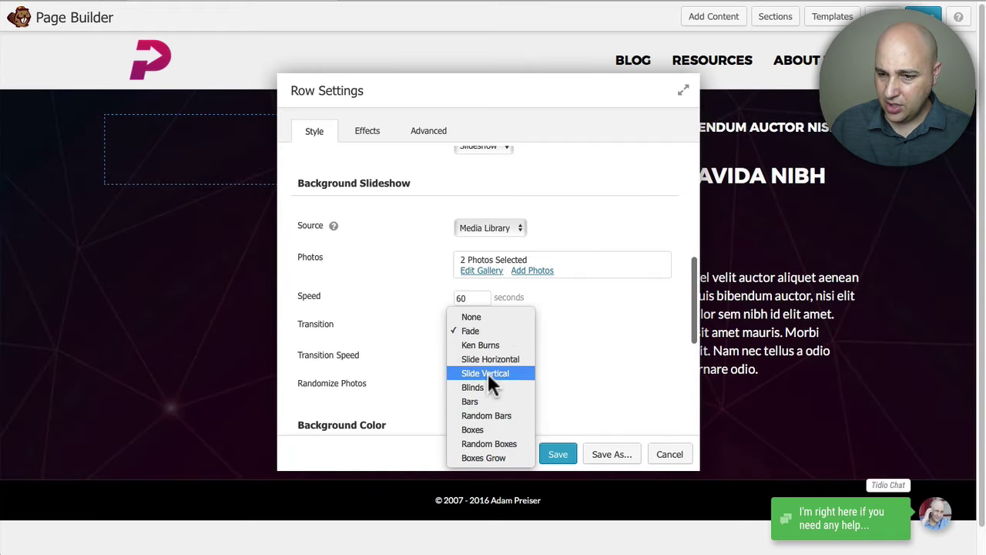
left_click(481, 345)
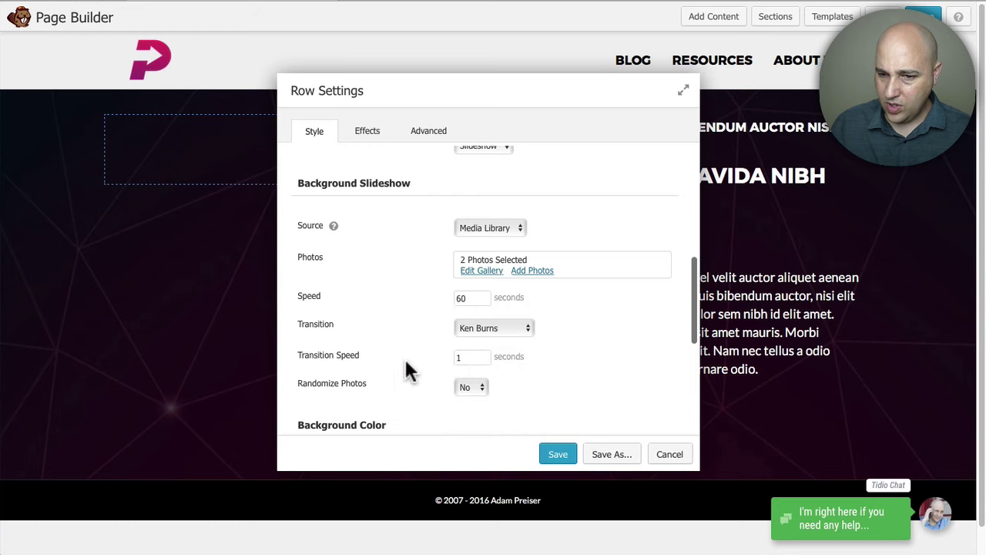
Step: Turn on Randomize Photos for the hero row's background slideshow
scroll(434, 379, "down", 1)
left_click(466, 355)
left_click(468, 371)
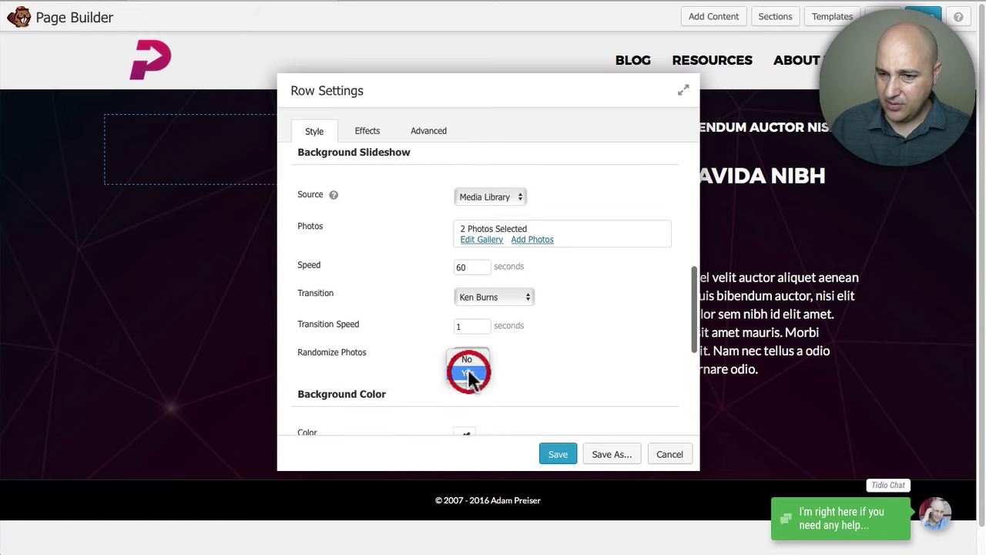
scroll(405, 357, "down", 5)
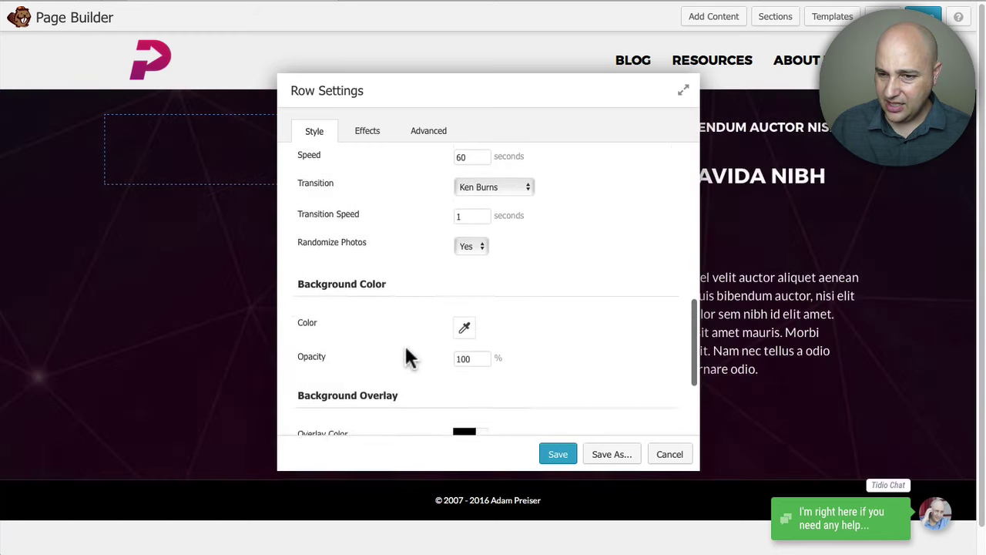
Step: Set the hero row's bottom separator type to Big Triangle Left and save the row settings
scroll(405, 357, "up", 6)
left_click(367, 131)
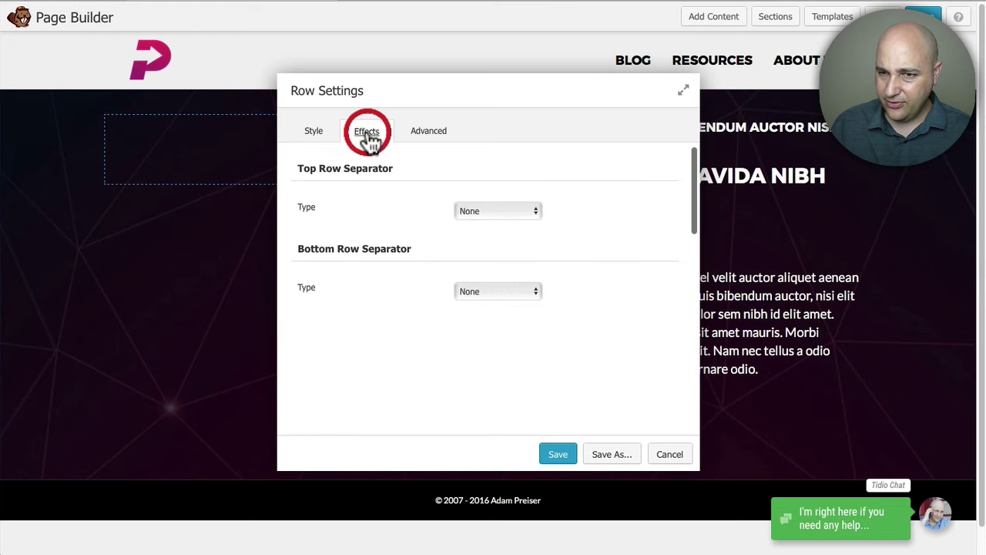
left_click(496, 290)
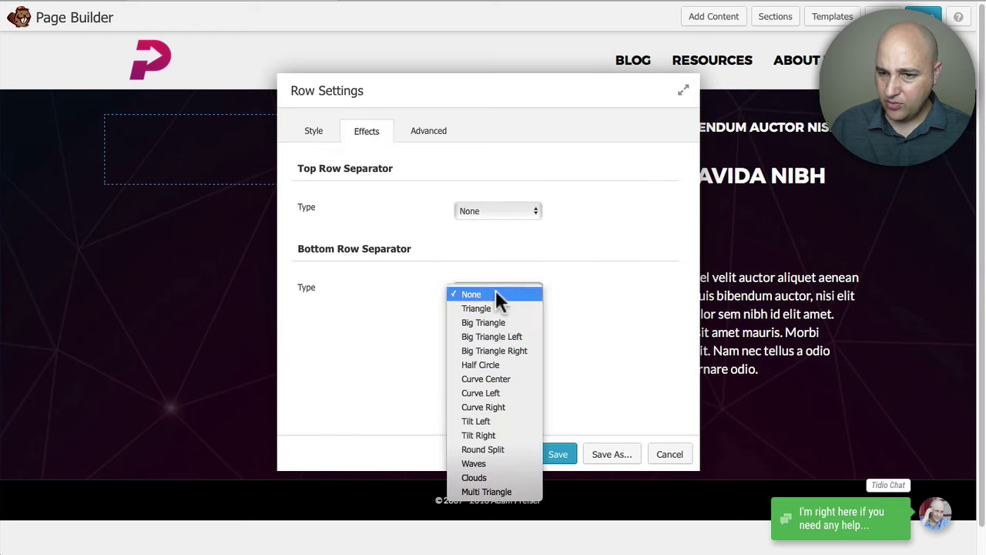
left_click(502, 336)
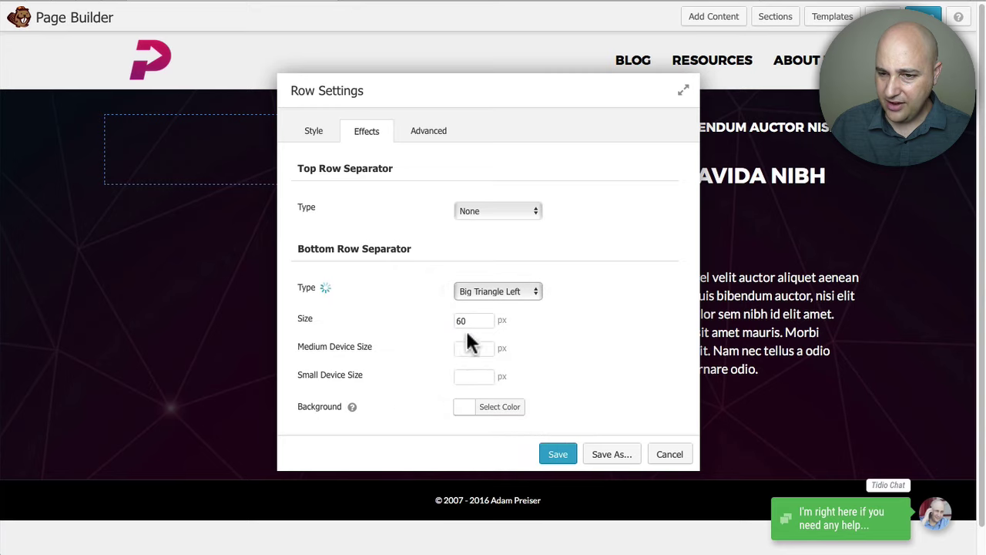
scroll(432, 374, "down", 1)
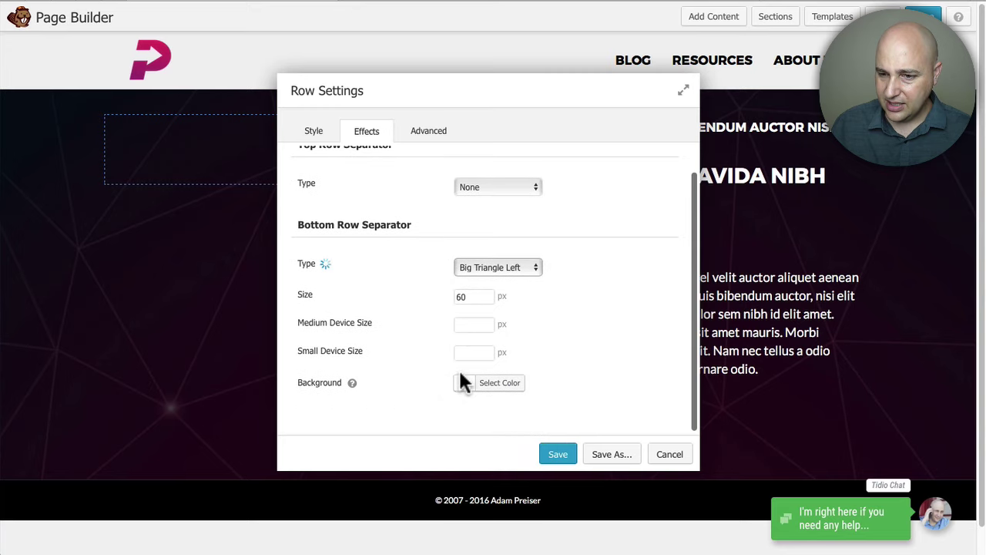
left_click(556, 455)
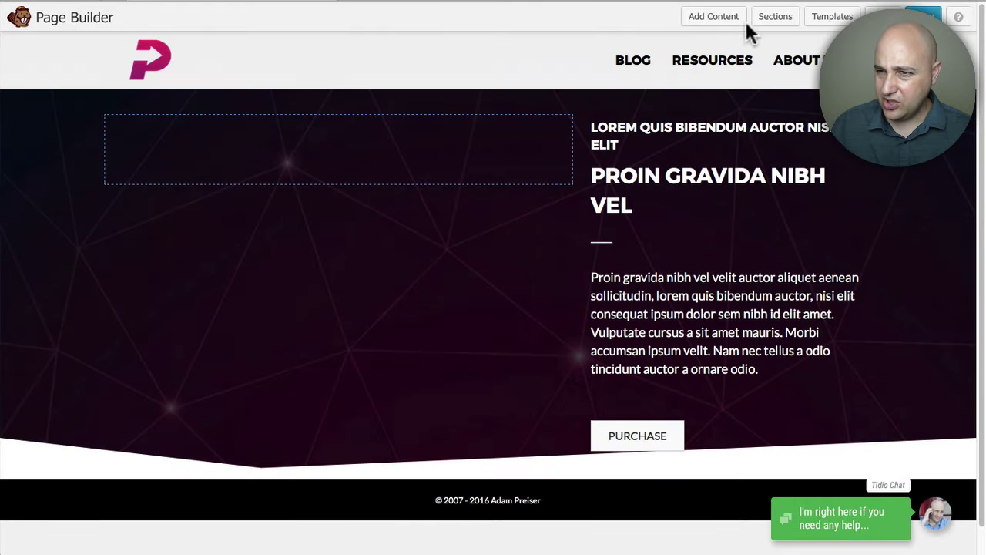
Step: Search the modules for "pho" and place the basic Photo module in the hero row's empty column beside the text
left_click(715, 22)
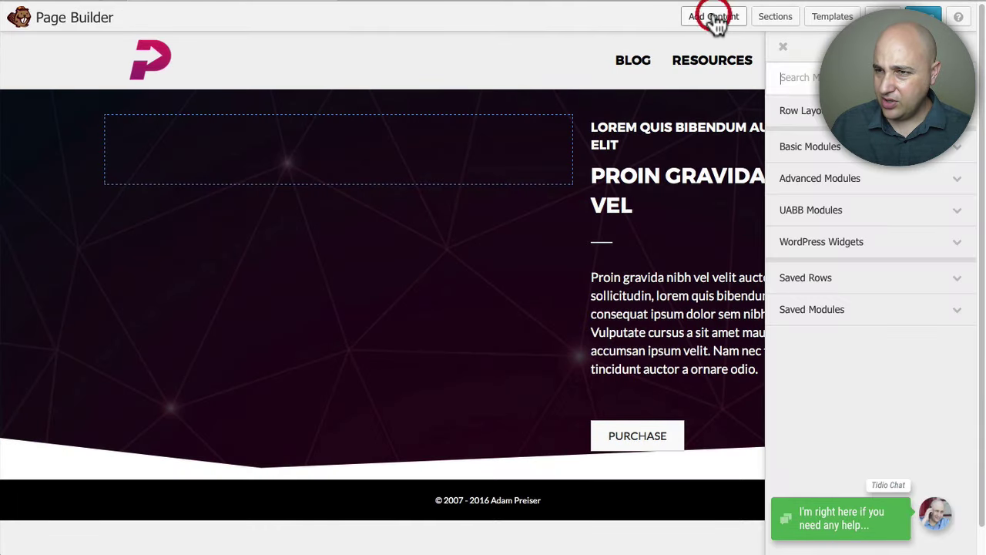
left_click(817, 78)
type("pho")
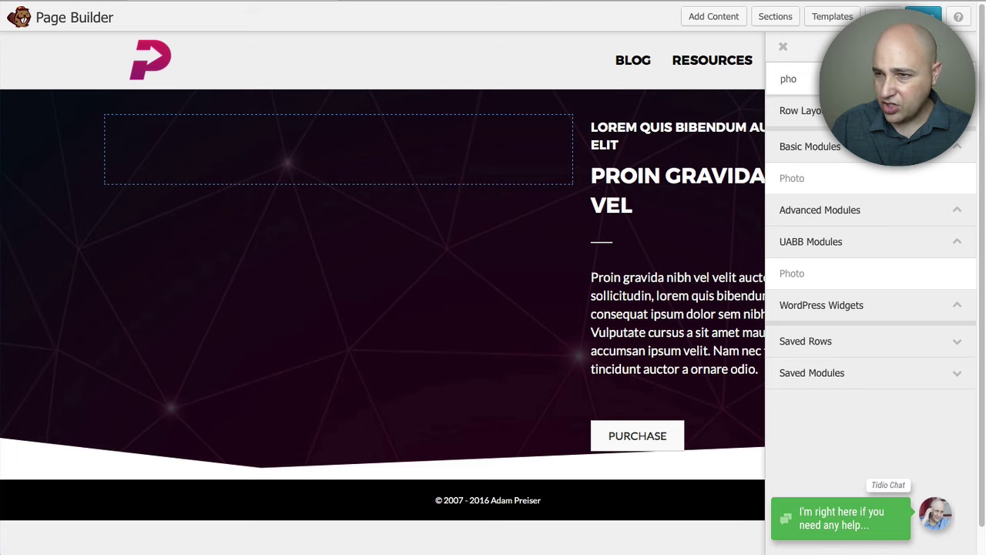
left_click_drag(858, 165, 295, 176)
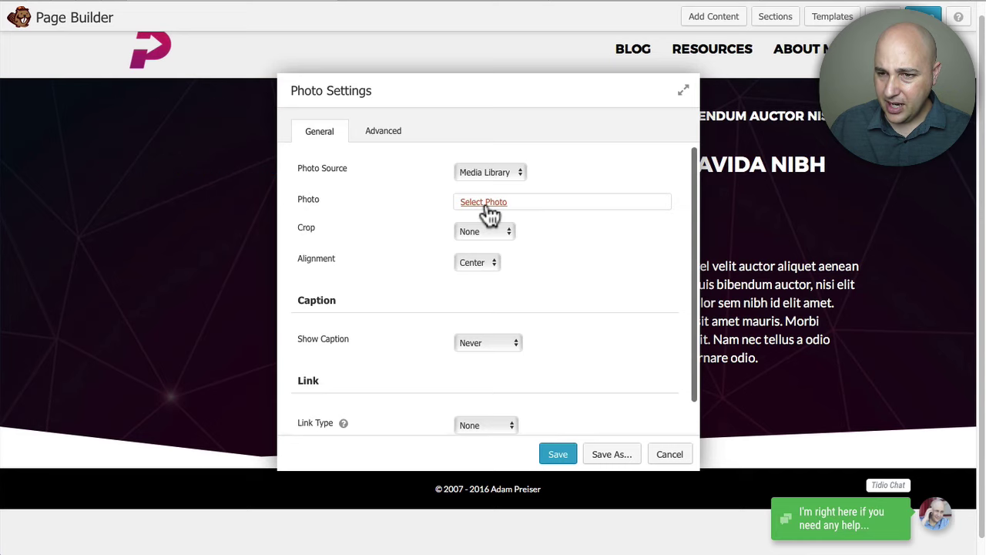
Step: Choose the media library photo of the man in a dark jacket raising both index fingers for the Photo module
left_click(485, 202)
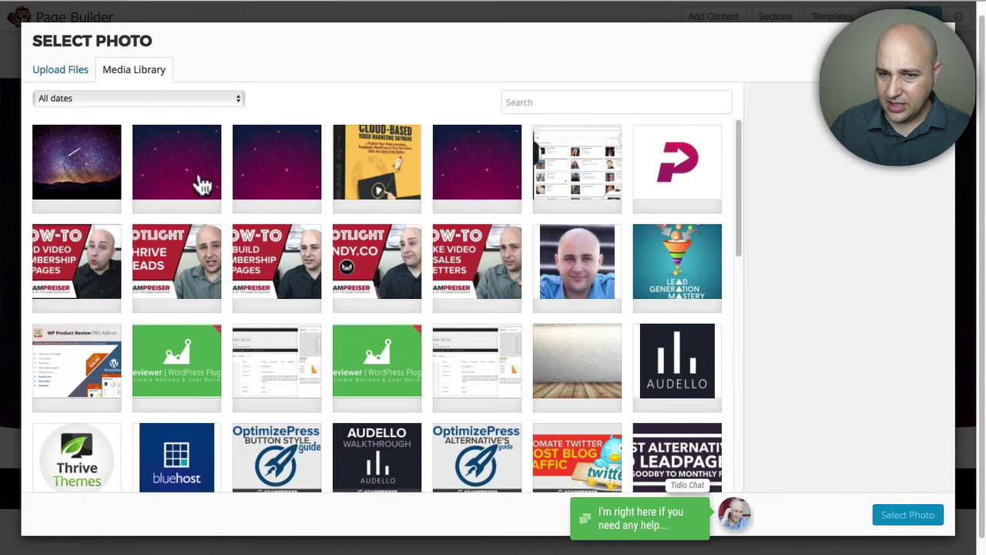
scroll(285, 223, "down", 3)
scroll(301, 235, "down", 3)
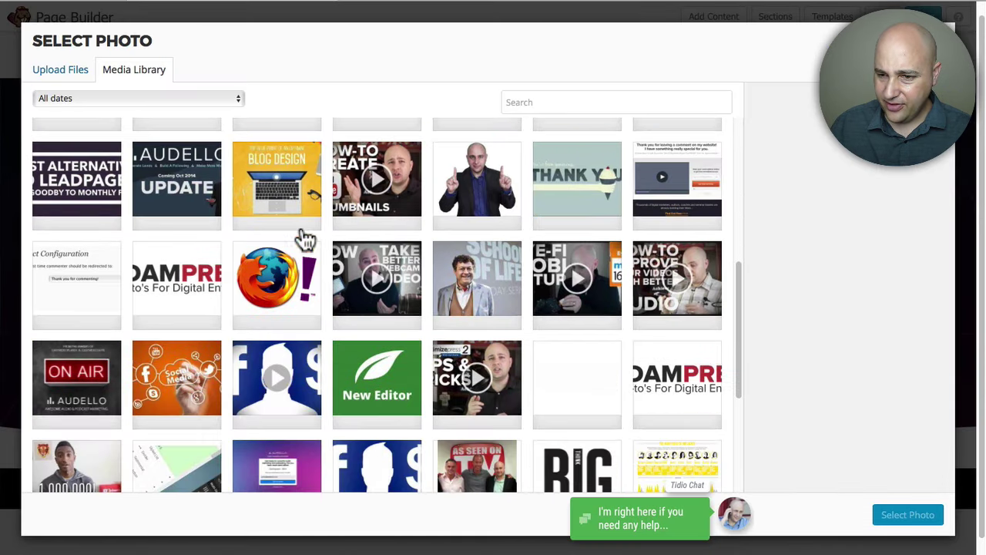
left_click(490, 192)
left_click(906, 515)
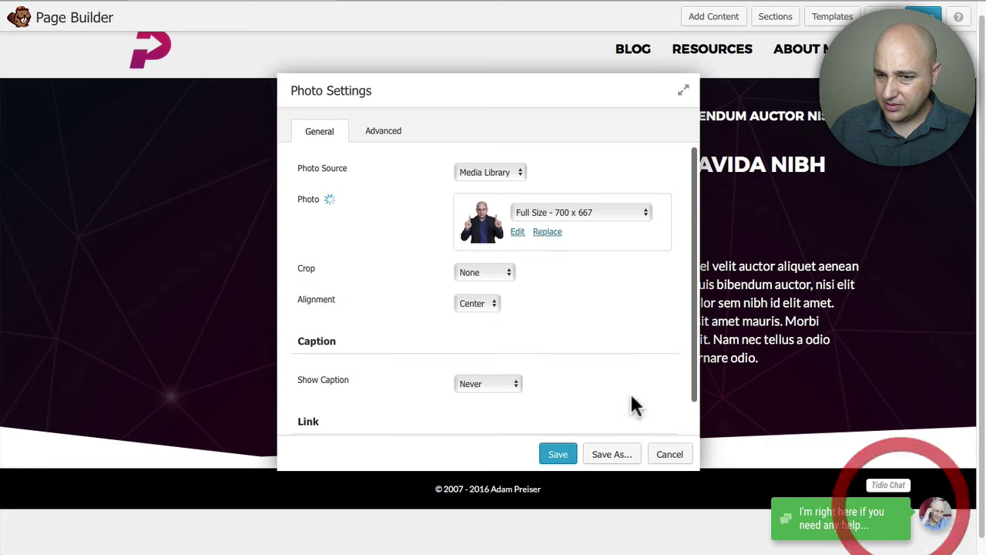
Step: Set all four photo margins to 0 px, save, and narrow the photo's column so the text column is about 49% wide
left_click(389, 132)
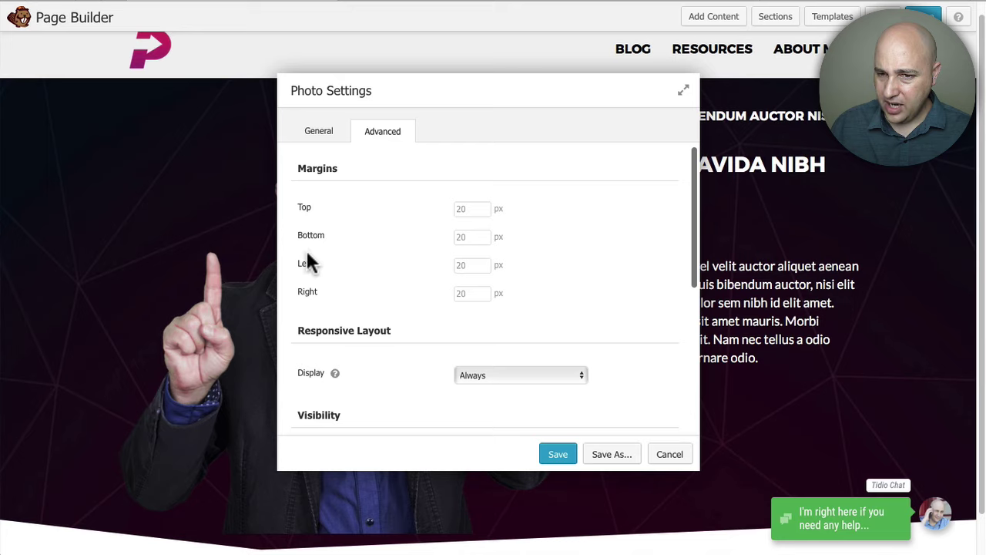
left_click(468, 207)
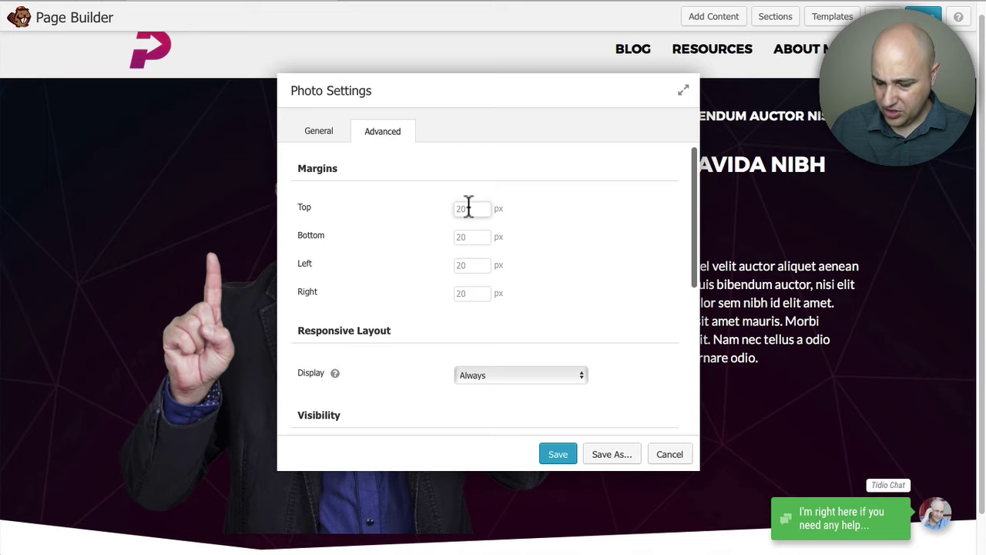
type("0")
key("Tab")
type("0")
key("Tab")
type("0")
key("Tab")
type("0")
key("Tab")
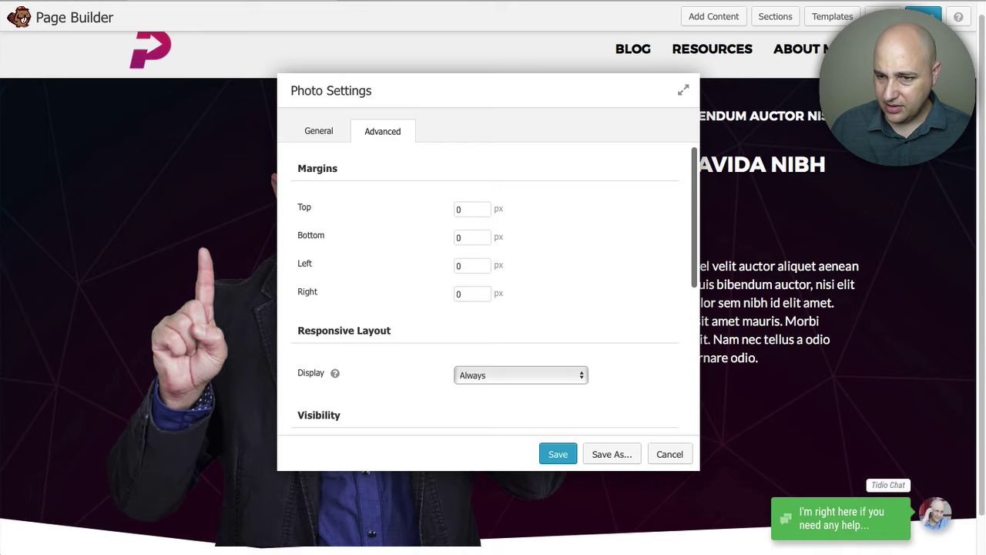
left_click(380, 248)
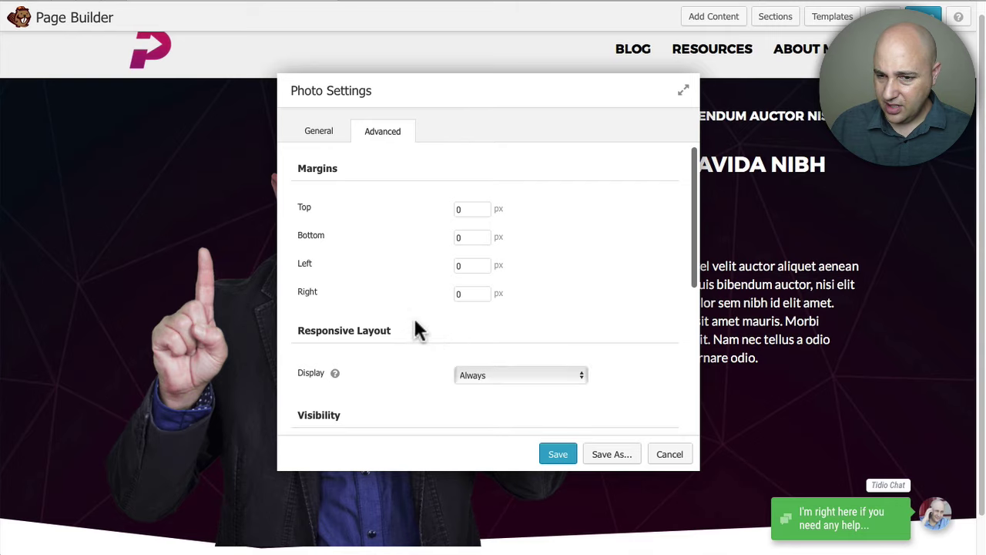
scroll(455, 401, "down", 3)
left_click(556, 456)
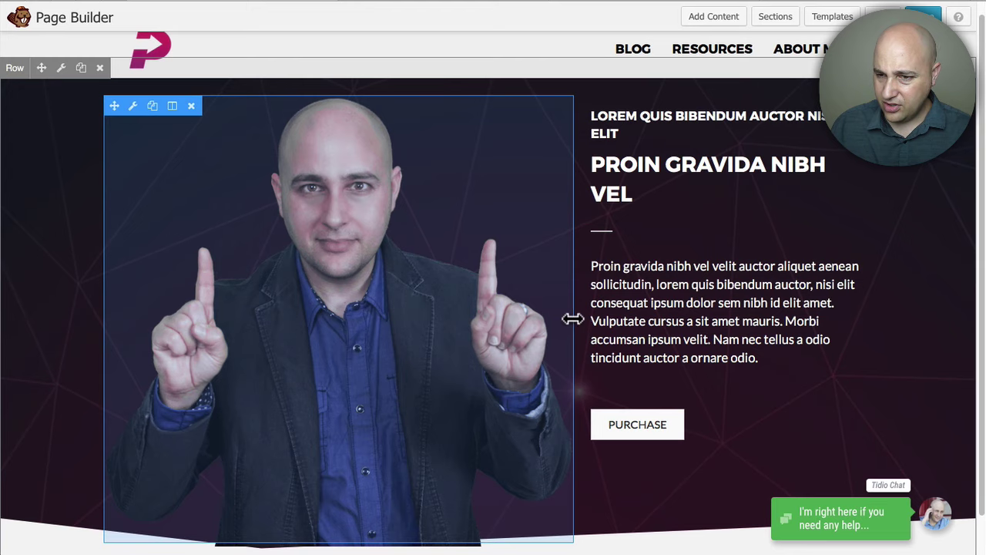
left_click_drag(573, 319, 491, 282)
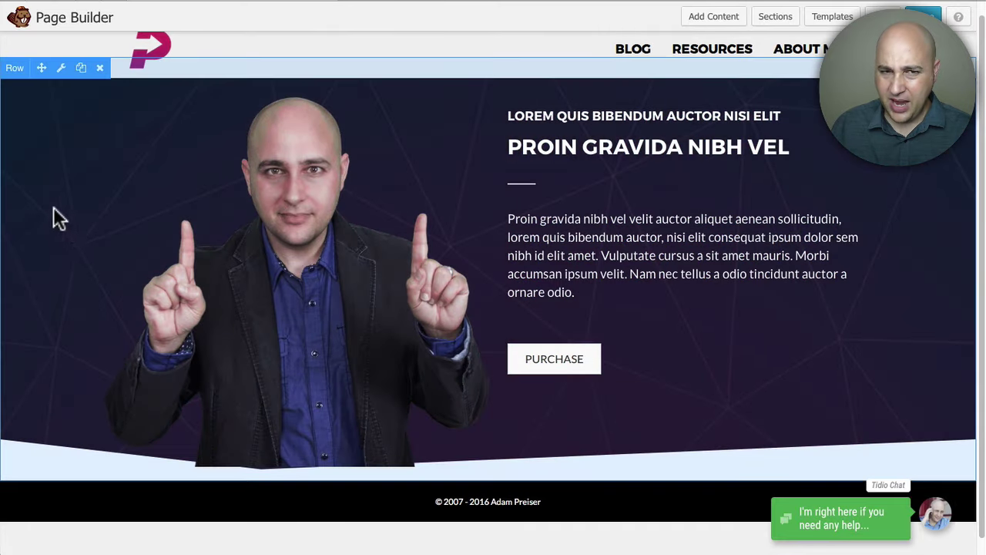
Step: Clear the hero row's background overlay color and save the row settings
left_click(61, 69)
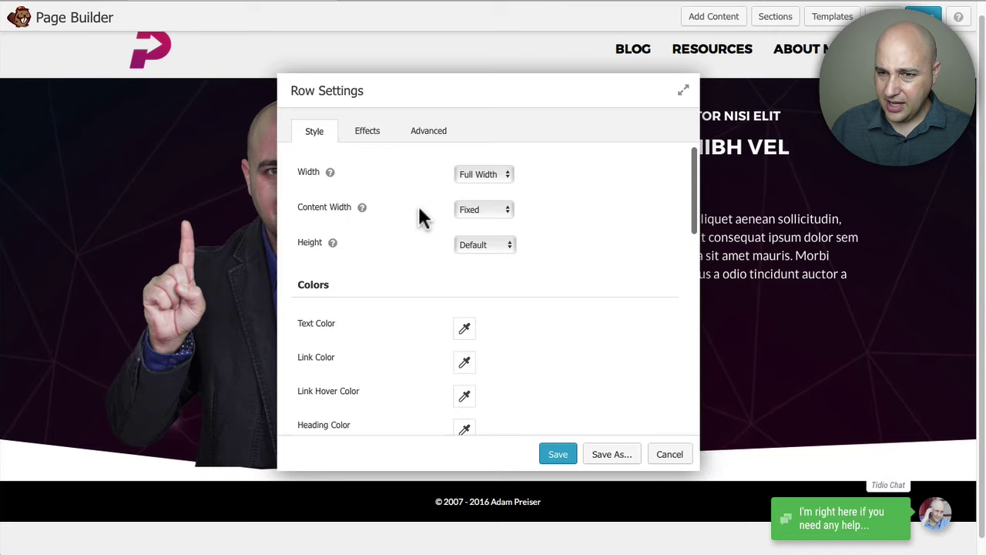
scroll(393, 254, "down", 10)
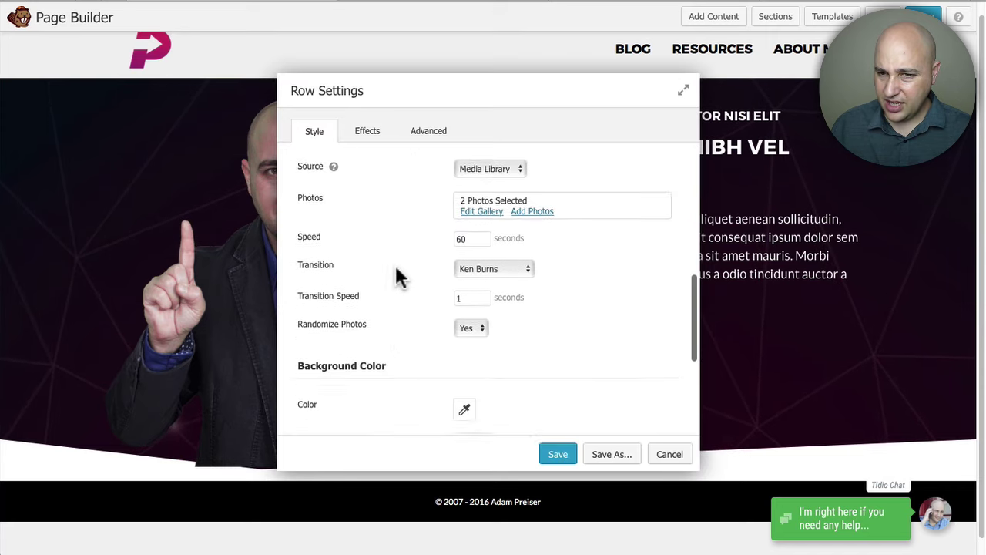
scroll(397, 275, "down", 2)
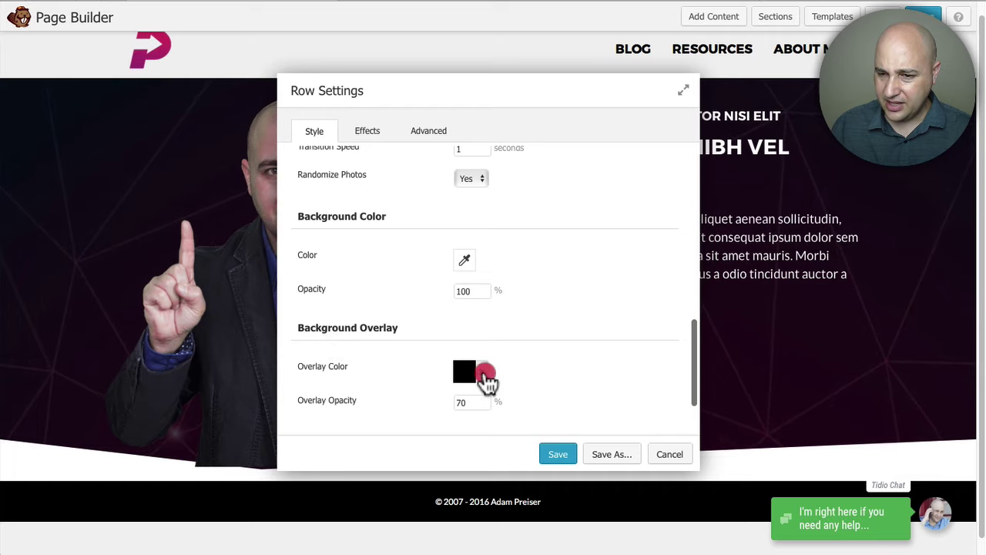
left_click(486, 378)
left_click(554, 459)
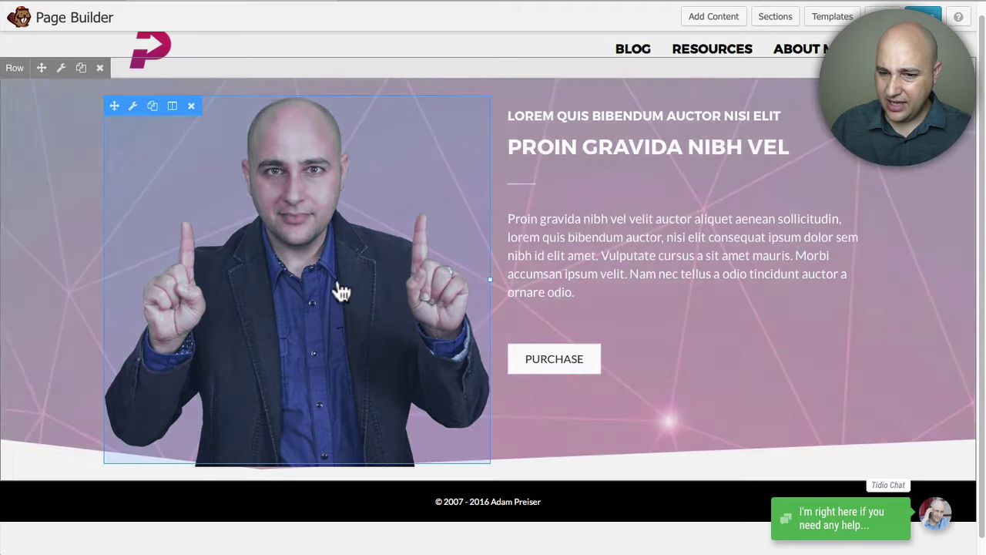
Step: View the hero text module's Info Box heading and description settings and close them without changes
scroll(373, 262, "down", 1)
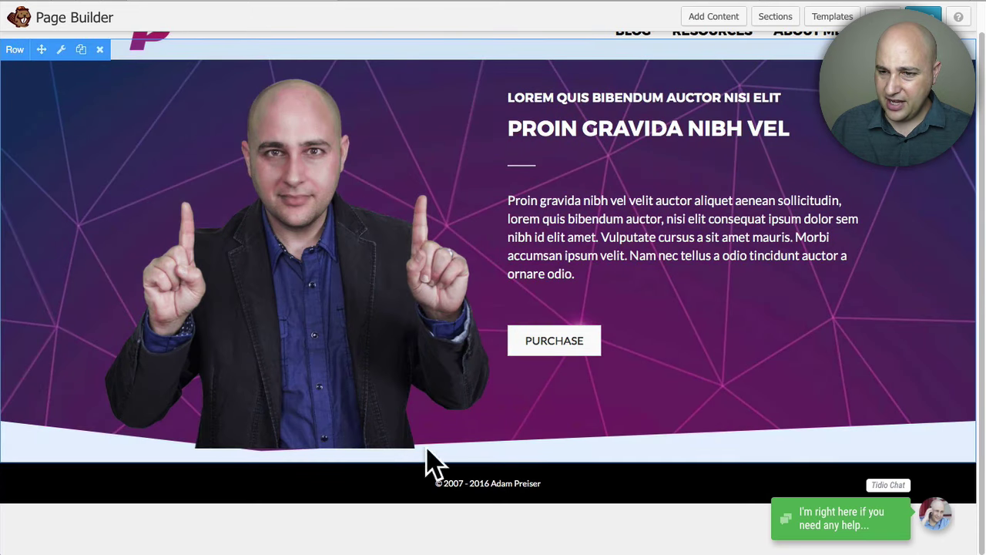
scroll(616, 408, "up", 1)
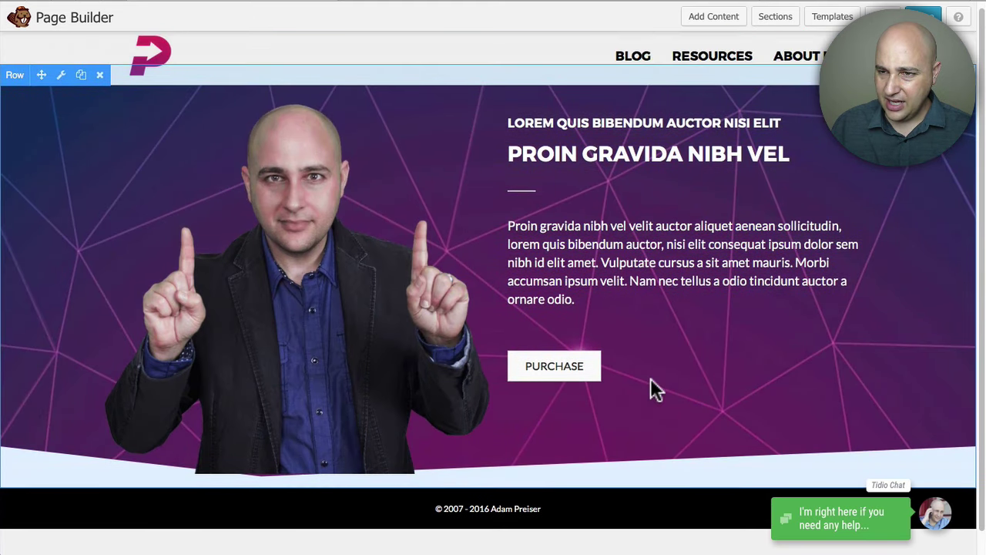
left_click(640, 275)
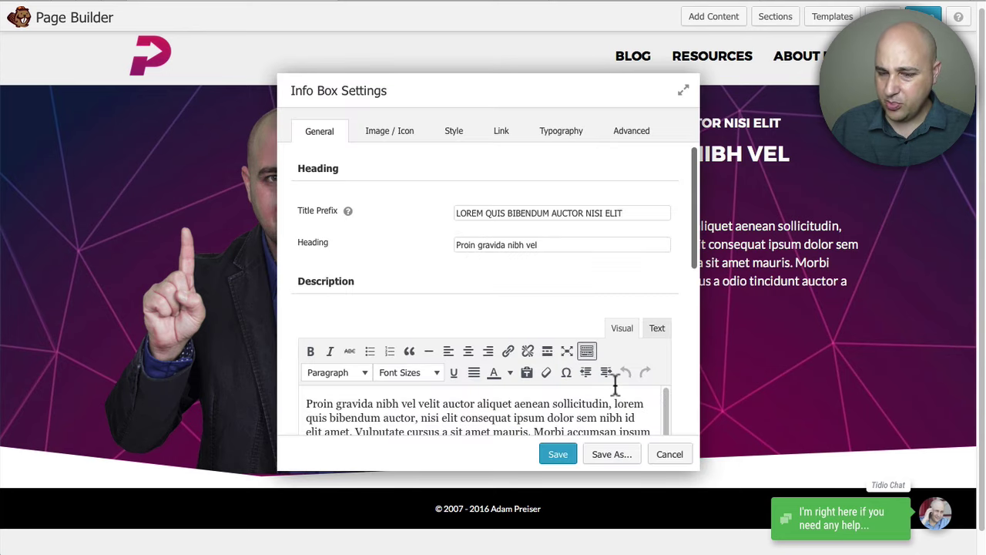
left_click(669, 454)
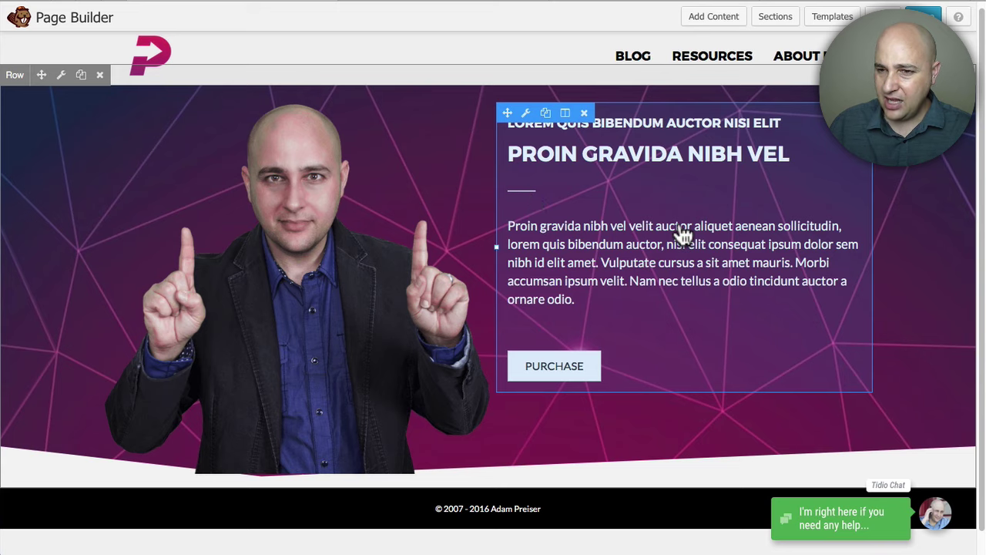
Step: Set the text column's Equalize Column Heights to Yes and Content Alignment to Center, and save the column settings
left_click(566, 114)
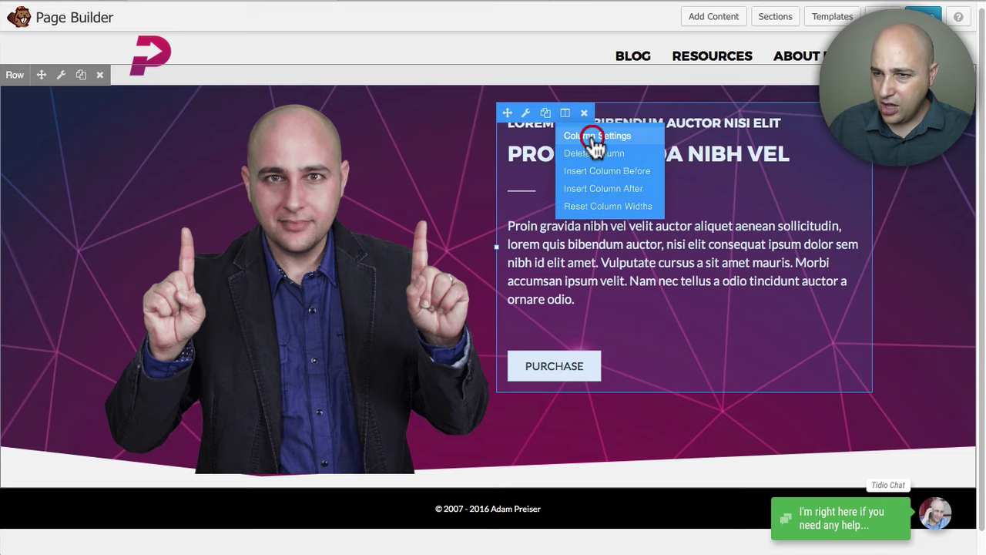
left_click(595, 139)
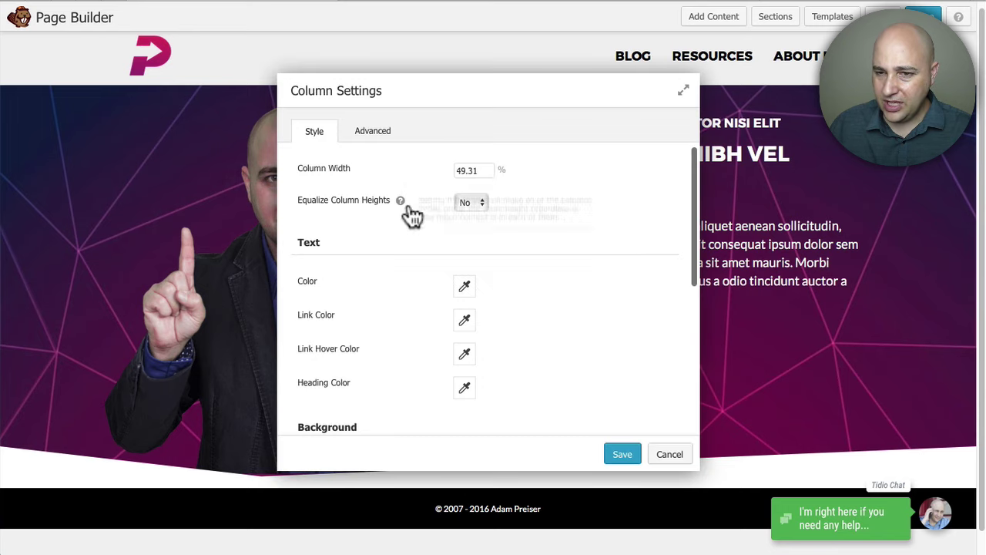
left_click(470, 203)
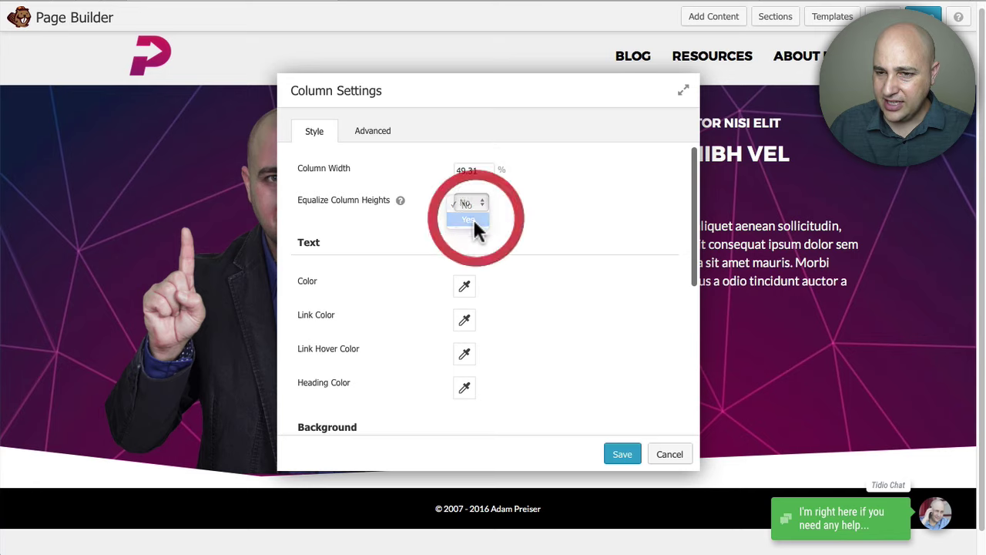
left_click(473, 218)
left_click(473, 235)
left_click(474, 252)
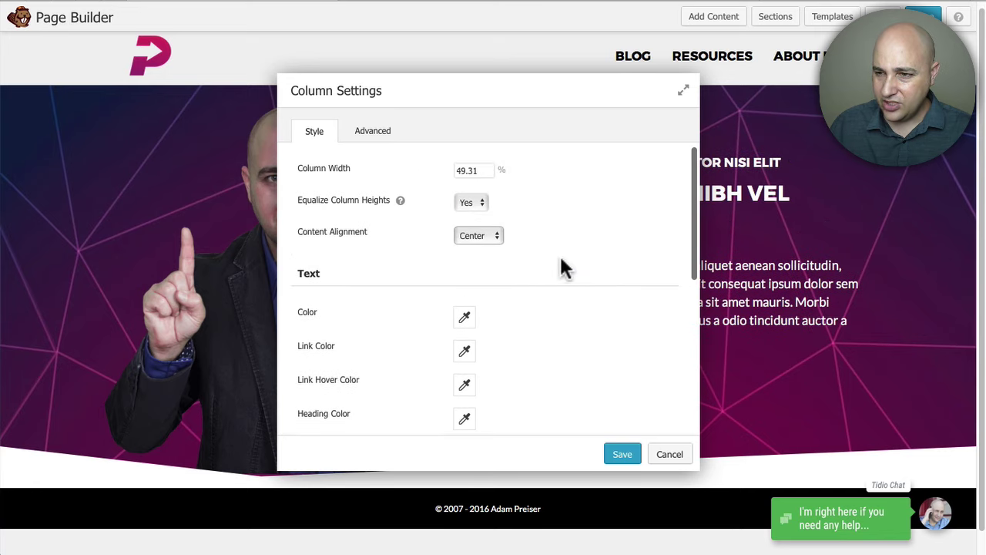
left_click(622, 454)
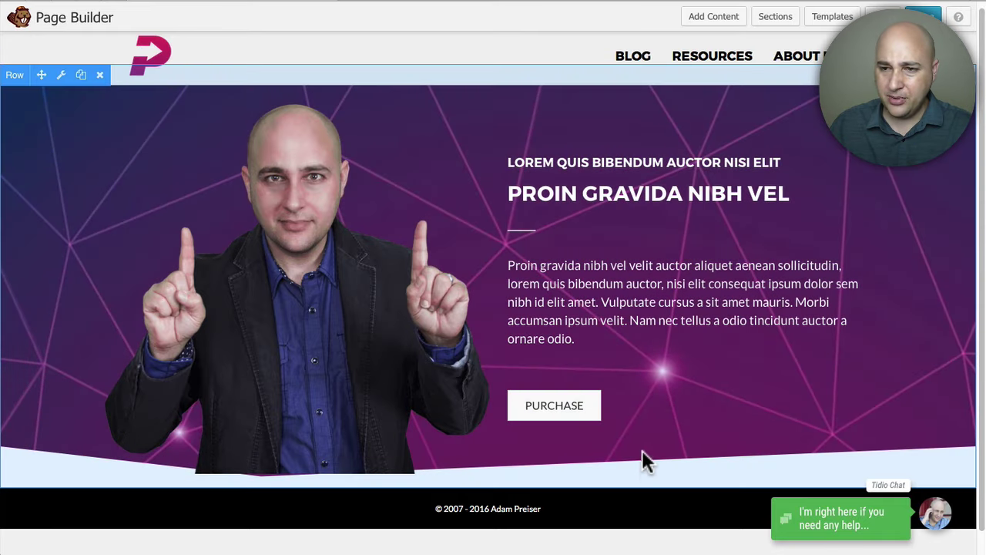
Step: Review the rebuilt hero row and open the list of prebuilt sections
scroll(640, 443, "down", 1)
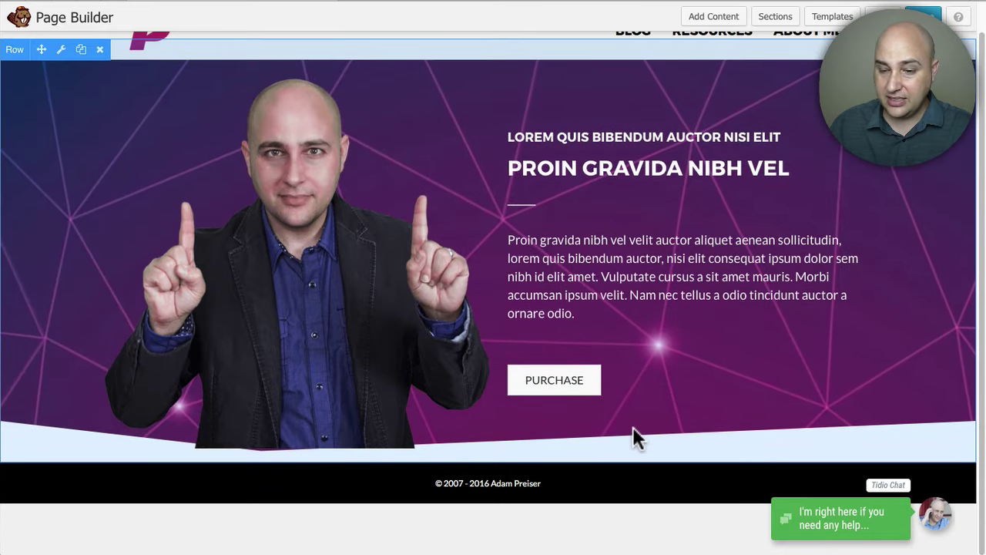
scroll(473, 214, "up", 1)
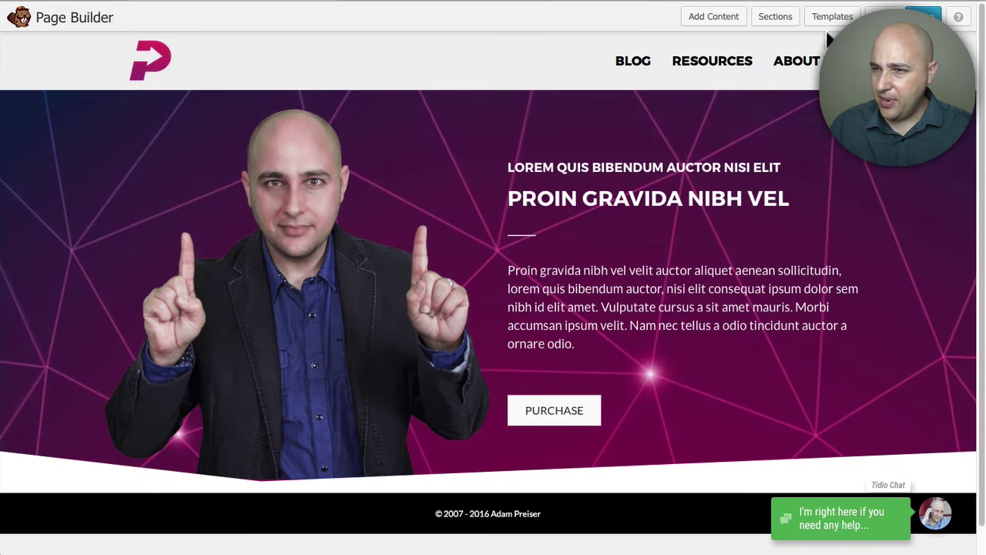
left_click(775, 18)
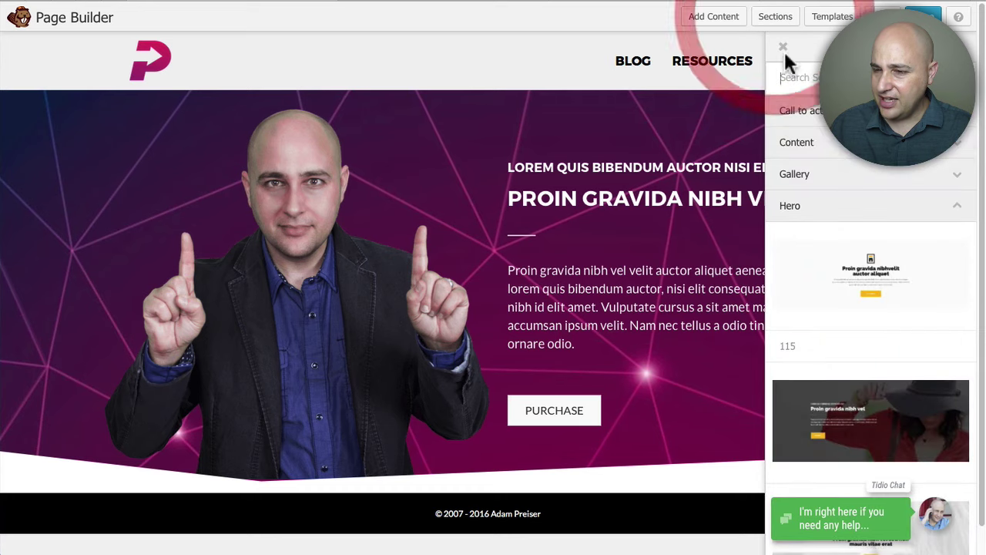
Step: Browse the Number category of prebuilt sections and insert the gray section with four counters in one row below the hero row
left_click(869, 206)
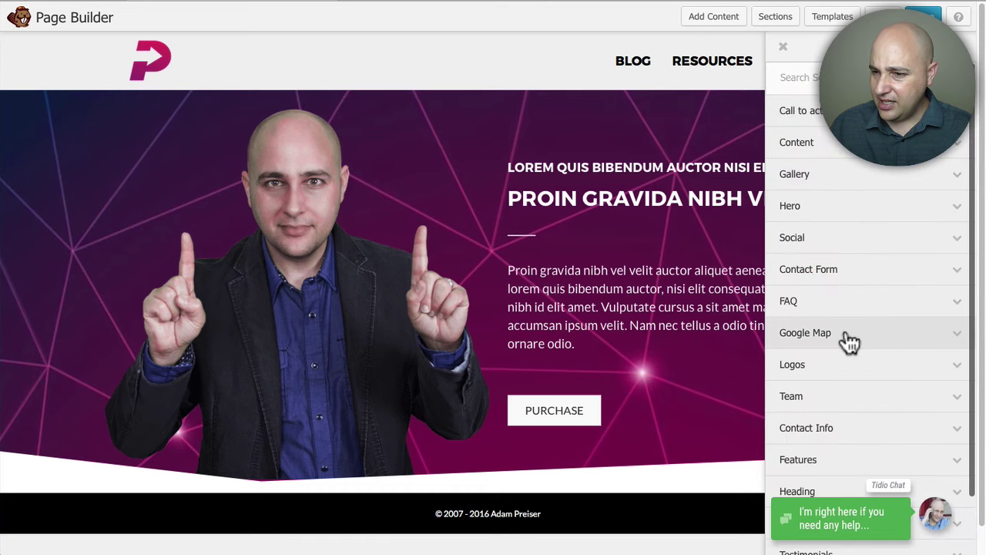
scroll(852, 353, "down", 1)
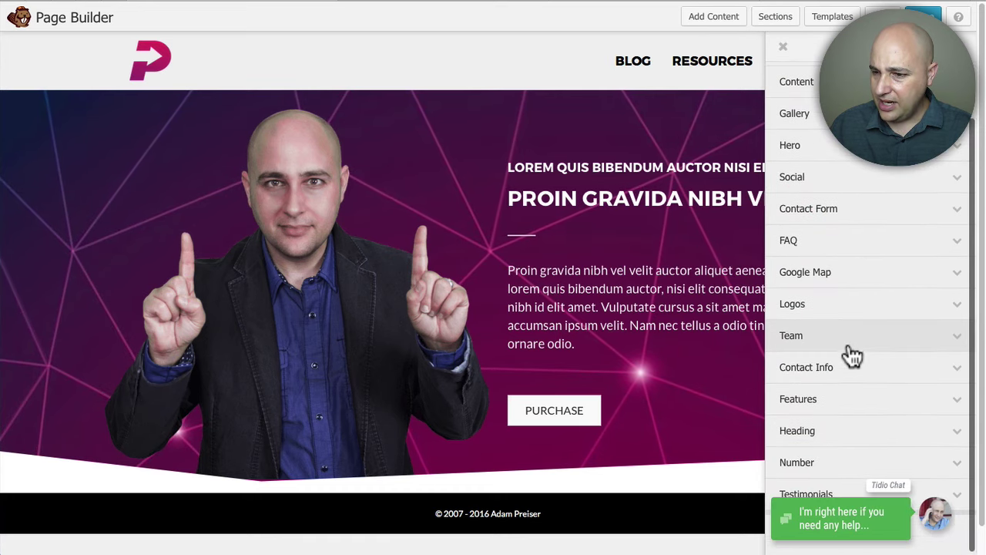
left_click(814, 463)
scroll(847, 297, "up", 2)
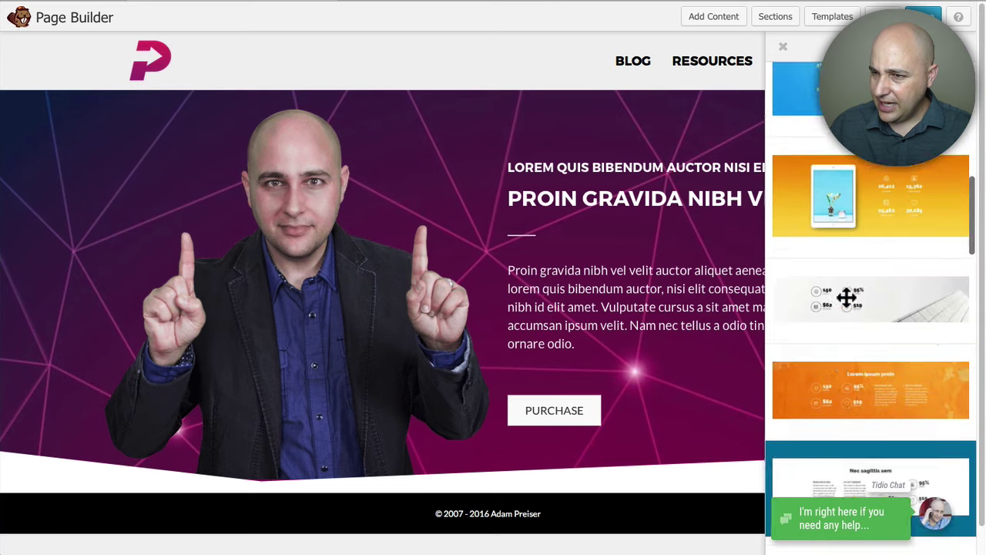
scroll(847, 297, "down", 6)
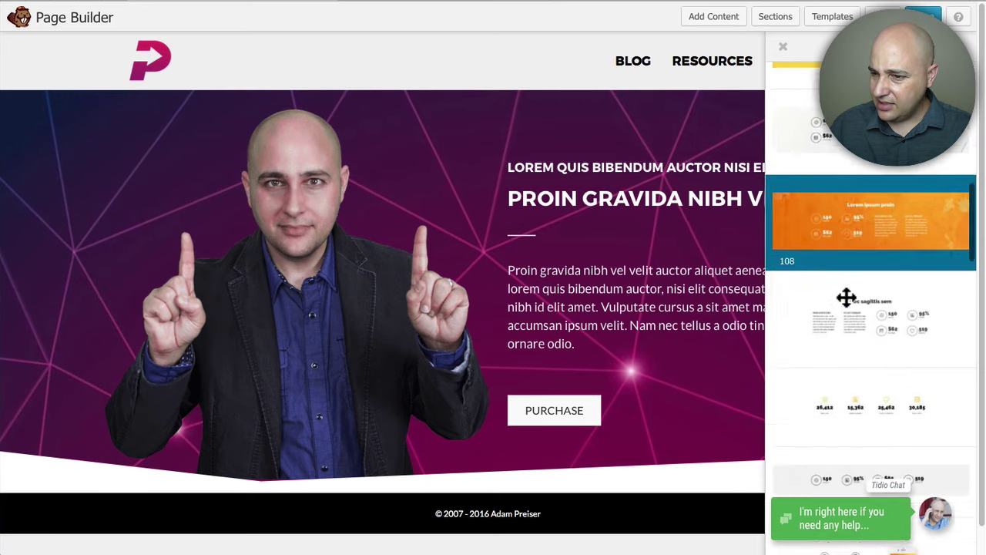
scroll(844, 297, "down", 3)
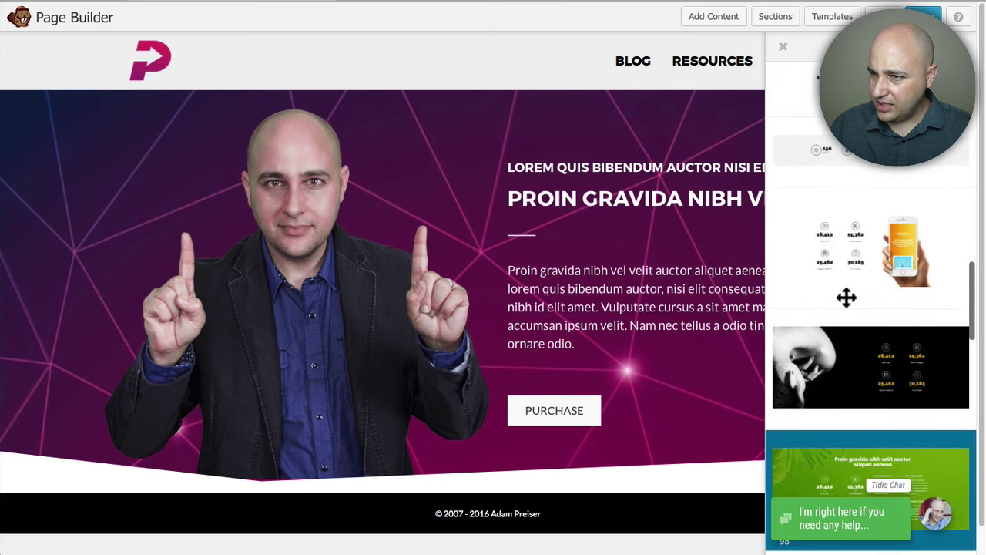
left_click_drag(848, 150, 420, 516)
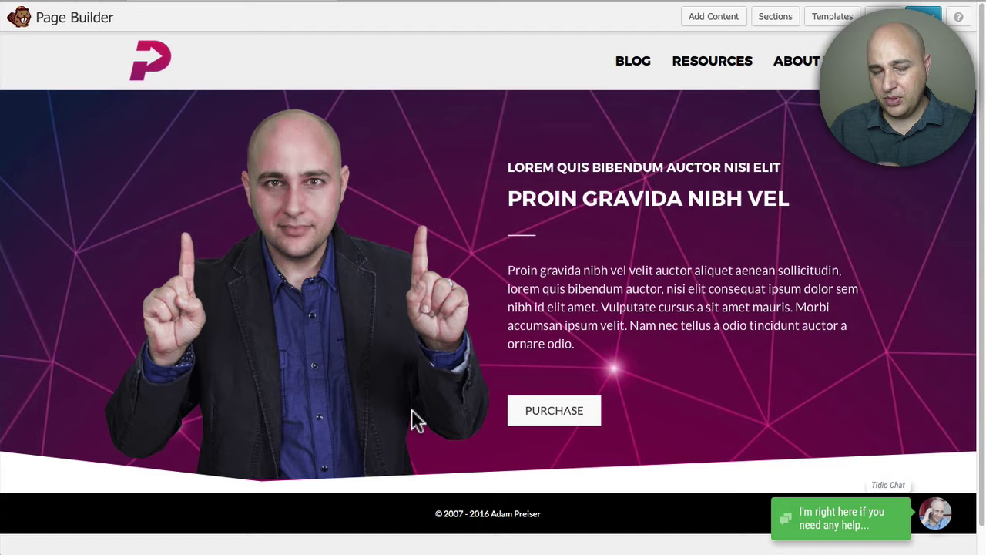
Step: Delete the Creativity counter, the module beneath it and their emptied column from the counter row
scroll(412, 420, "down", 3)
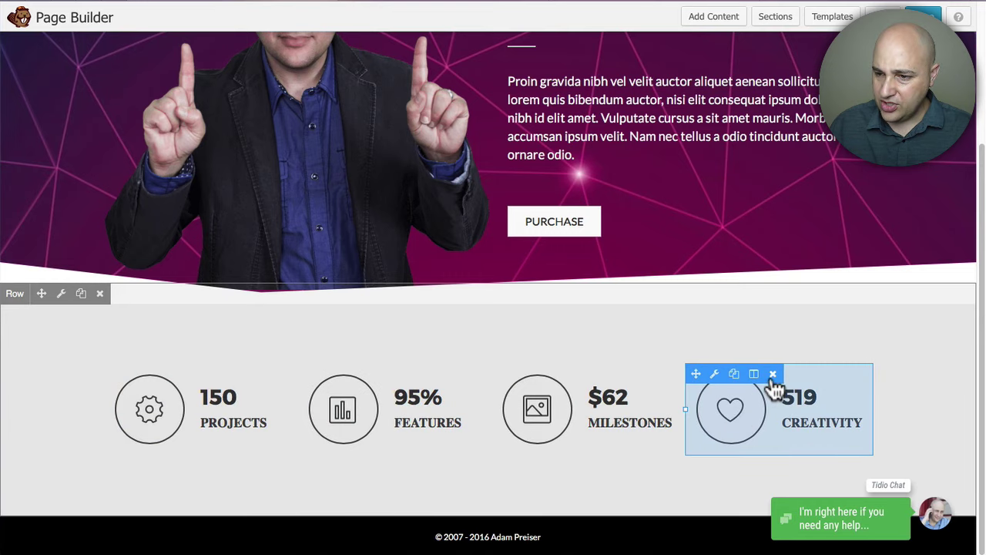
left_click(775, 375)
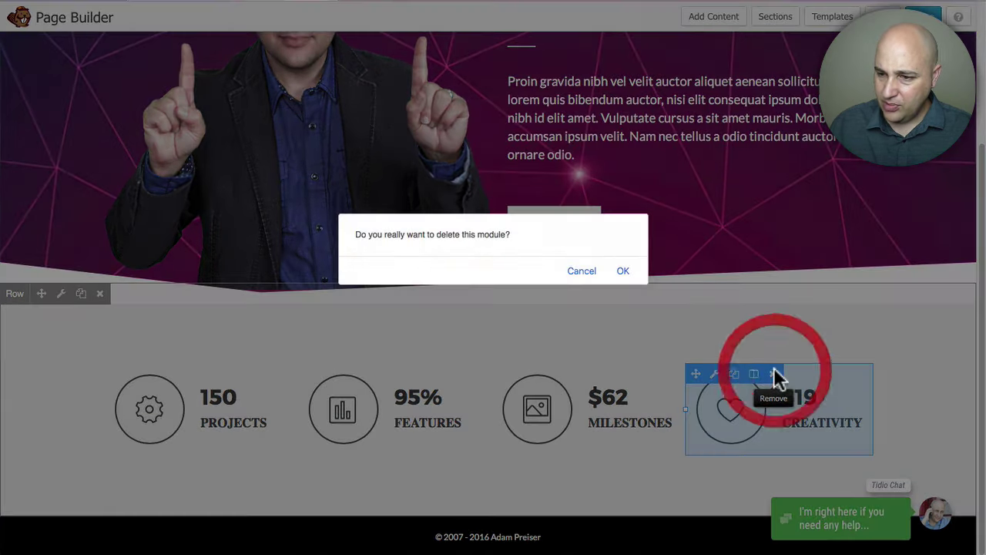
left_click(624, 271)
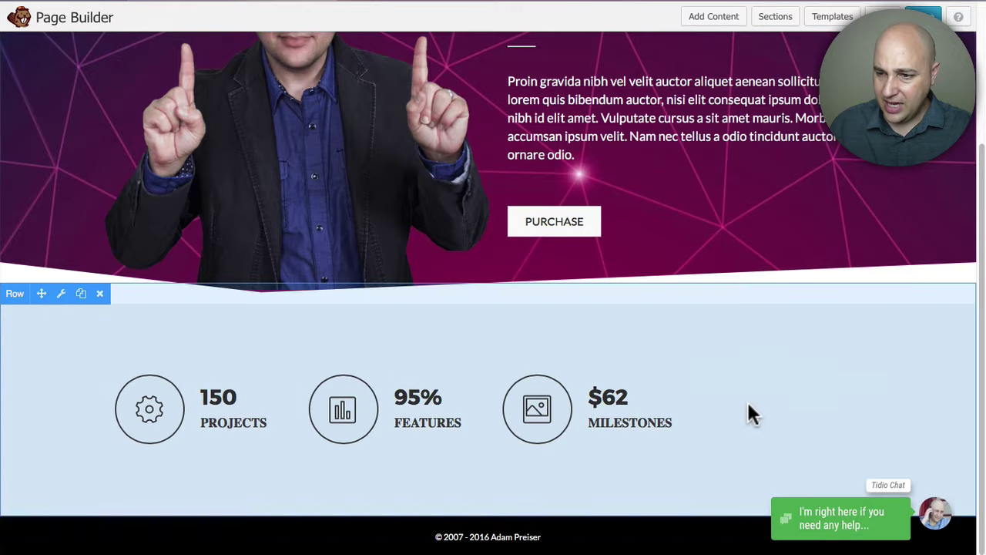
left_click(773, 374)
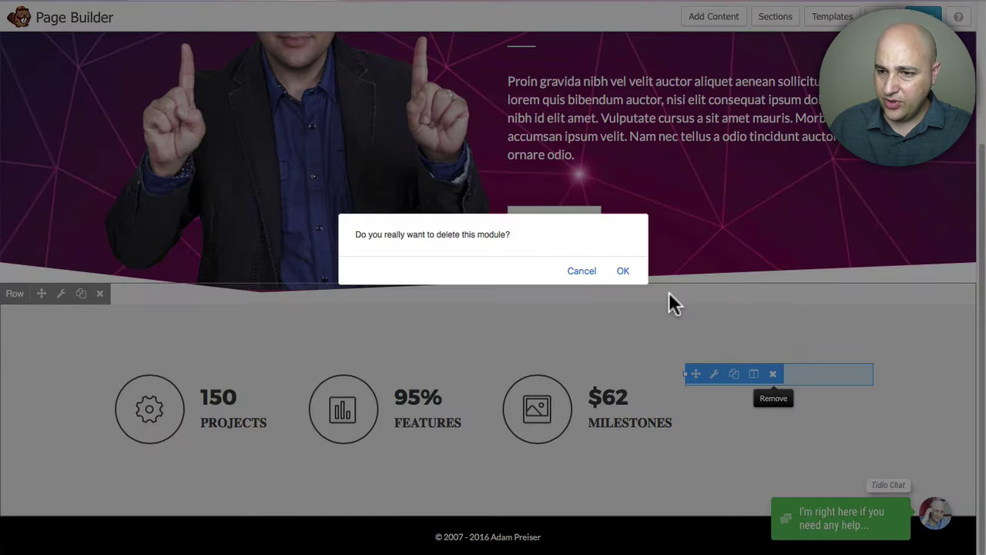
left_click(624, 270)
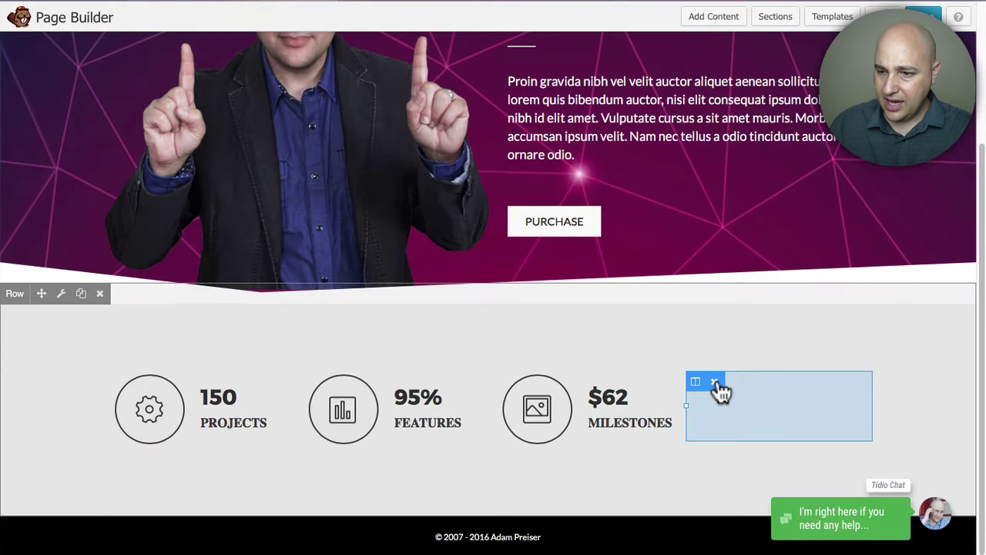
left_click(717, 382)
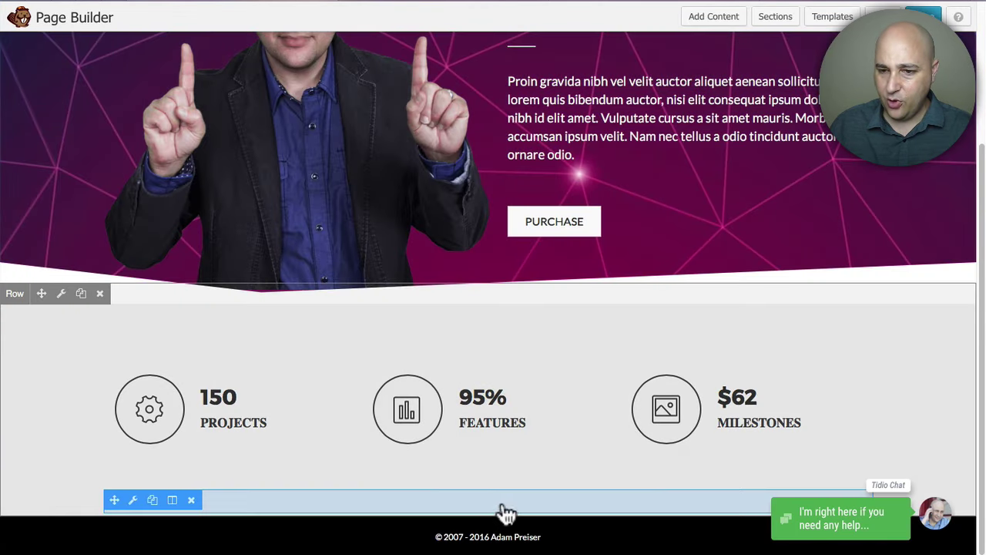
Step: Replace the Projects counter's gear icon with the outlined rocket icon and save the counter settings
left_click(243, 421)
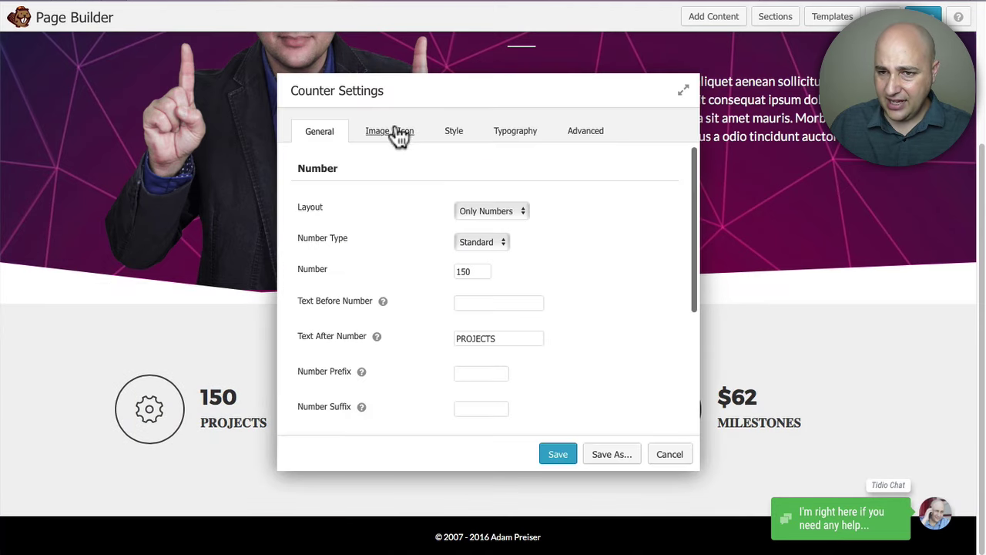
left_click(389, 135)
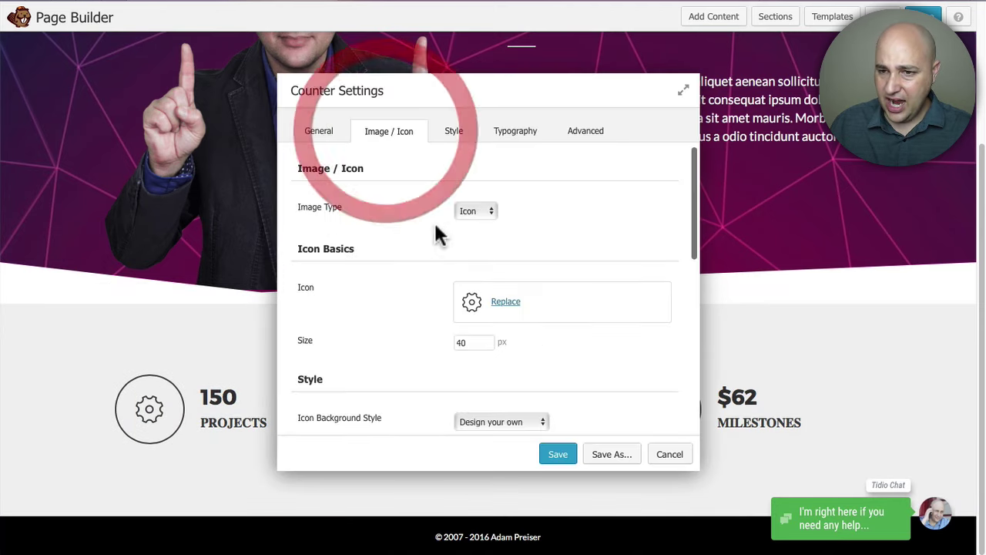
left_click(500, 302)
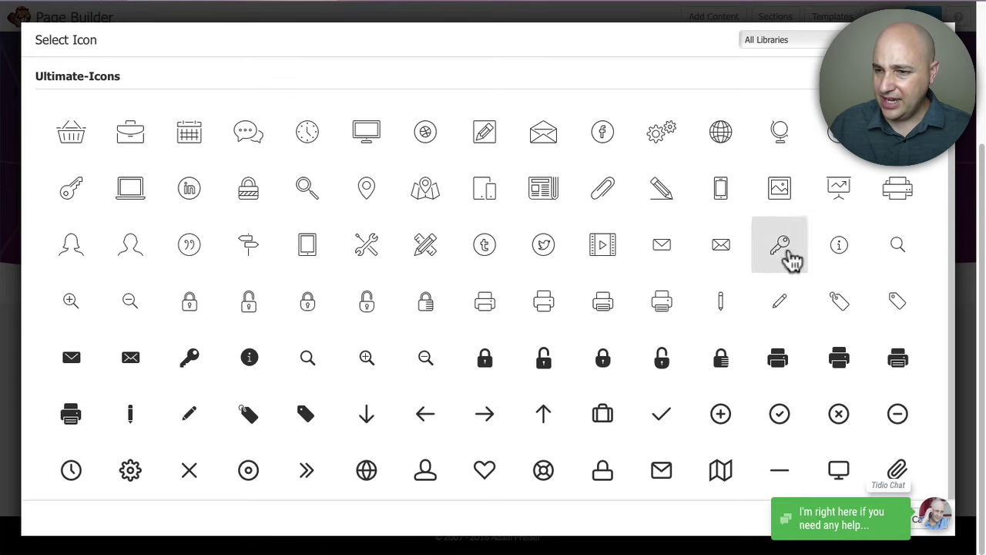
scroll(606, 299, "down", 20)
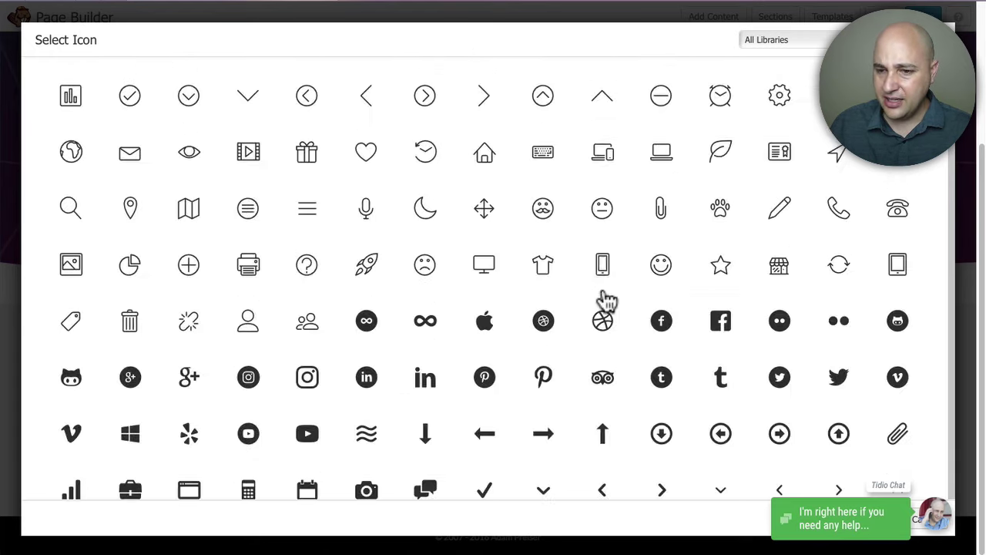
scroll(606, 301, "down", 5)
scroll(607, 301, "up", 10)
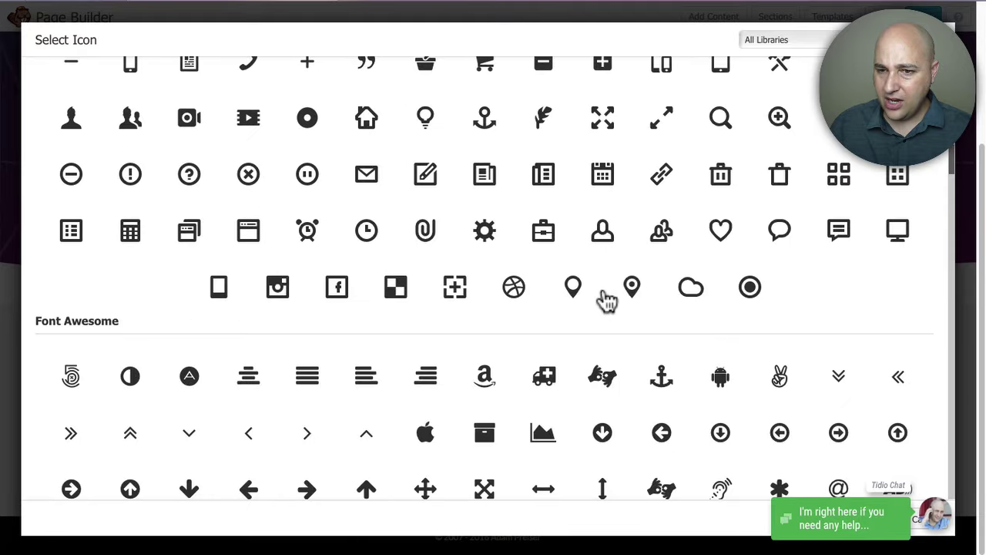
scroll(607, 299, "up", 5)
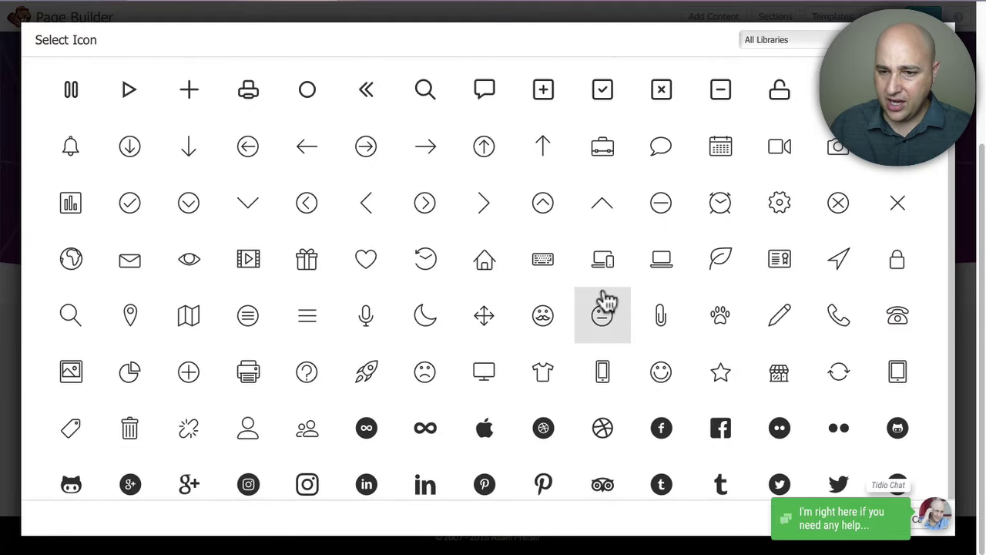
left_click(381, 378)
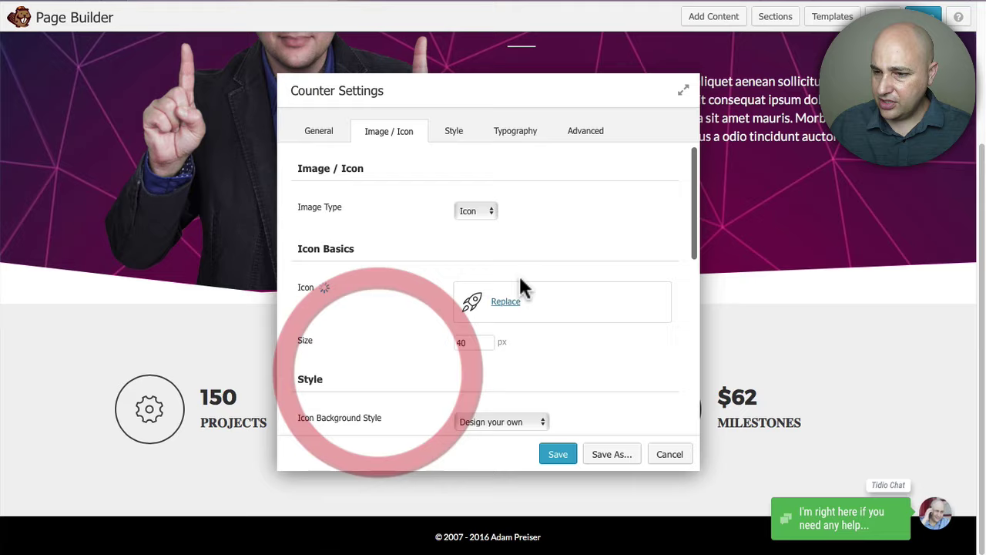
left_click(558, 454)
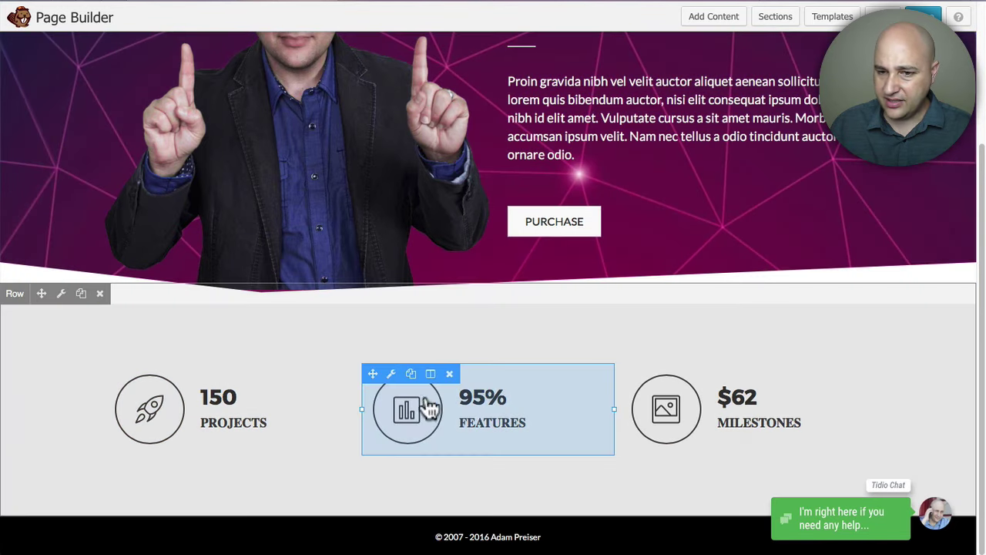
Step: Set the counter row's Bottom Row Separator type to Big Triangle Right
left_click(61, 294)
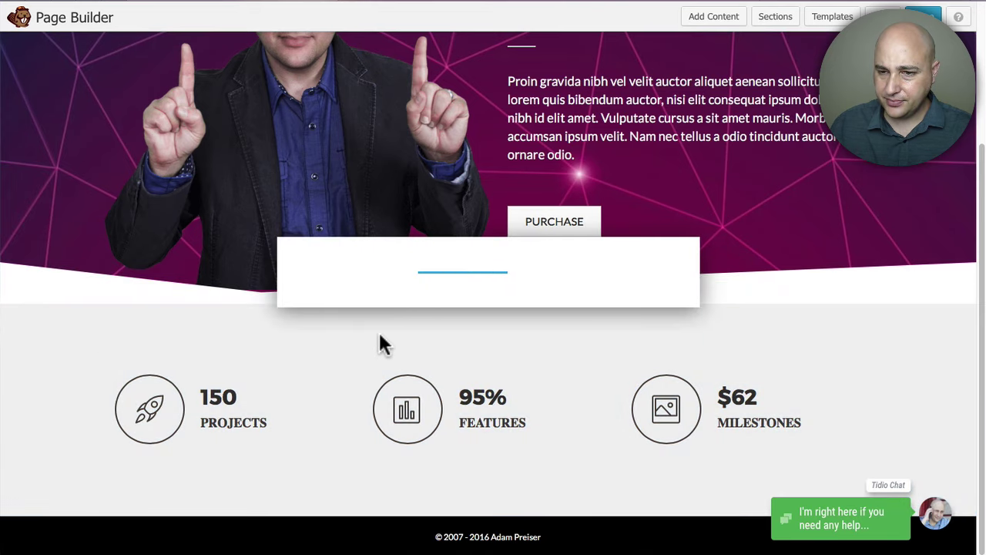
left_click(360, 131)
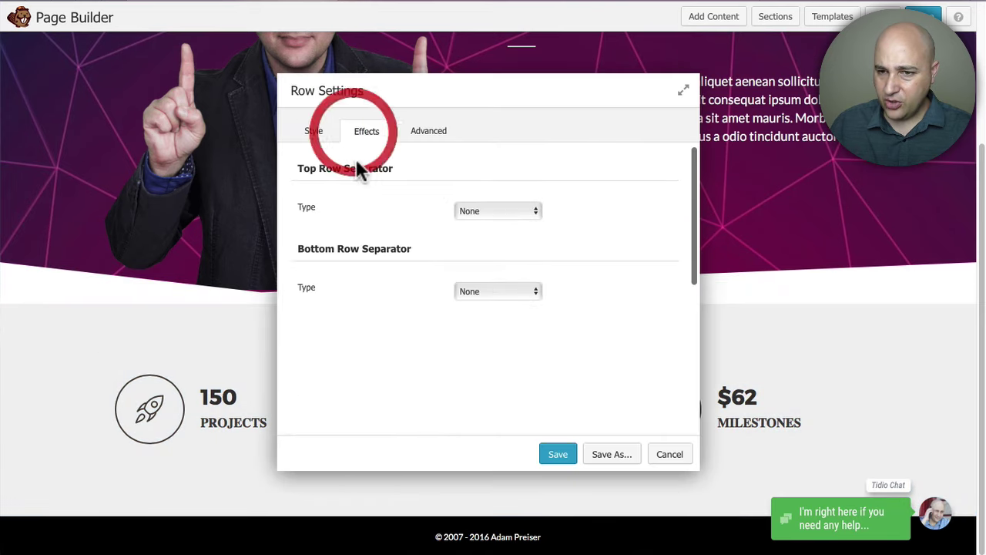
left_click(490, 293)
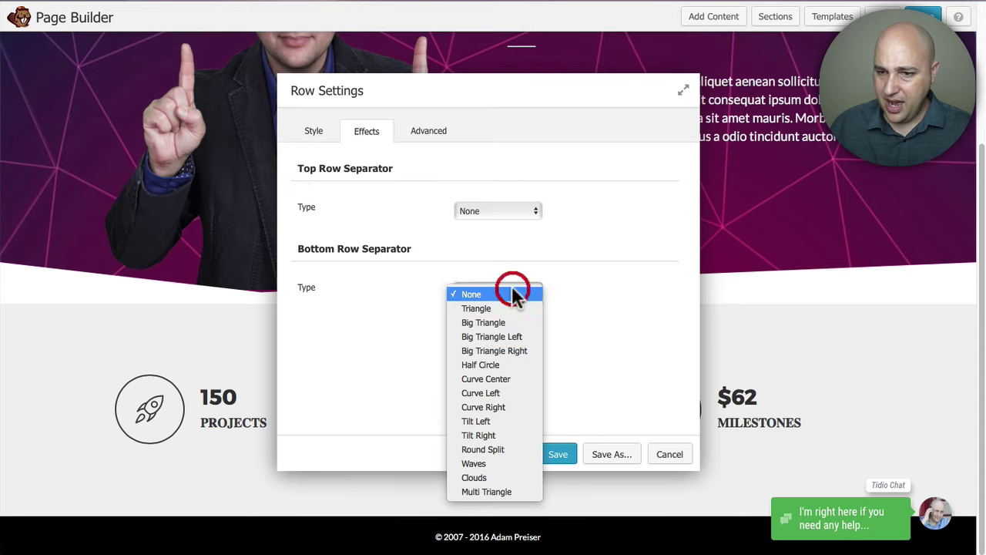
left_click(498, 349)
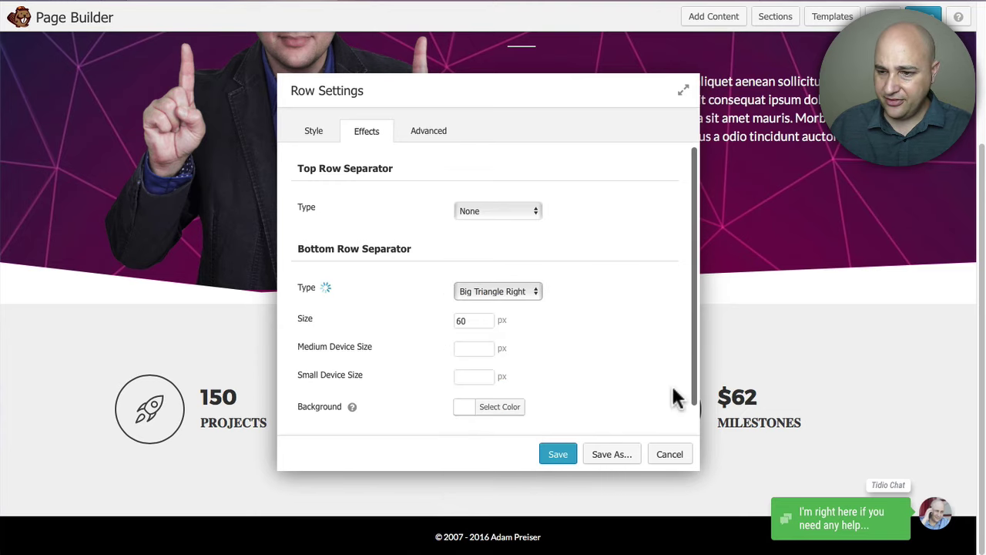
scroll(410, 302, "down", 1)
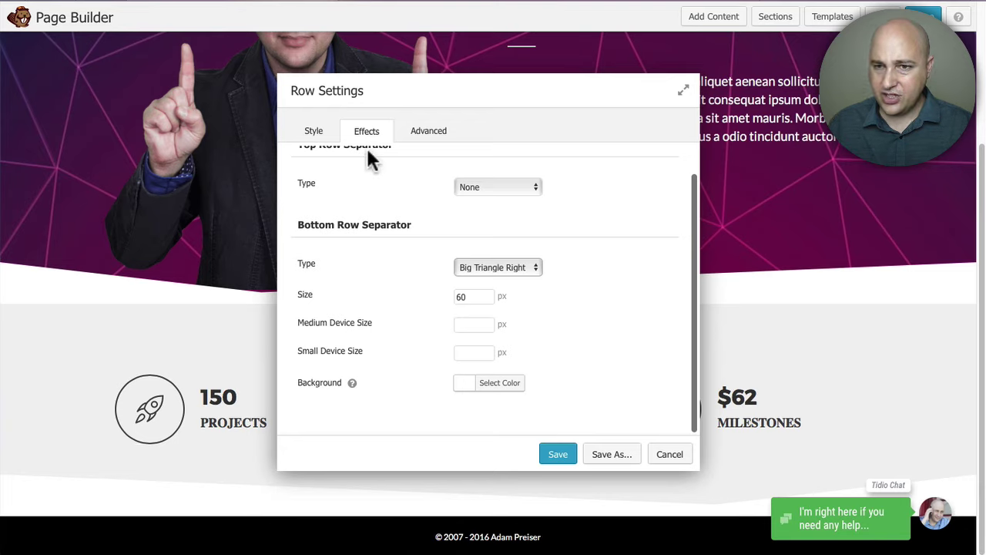
Step: Copy the hex code of the counter row's background color and save the row settings
left_click(314, 135)
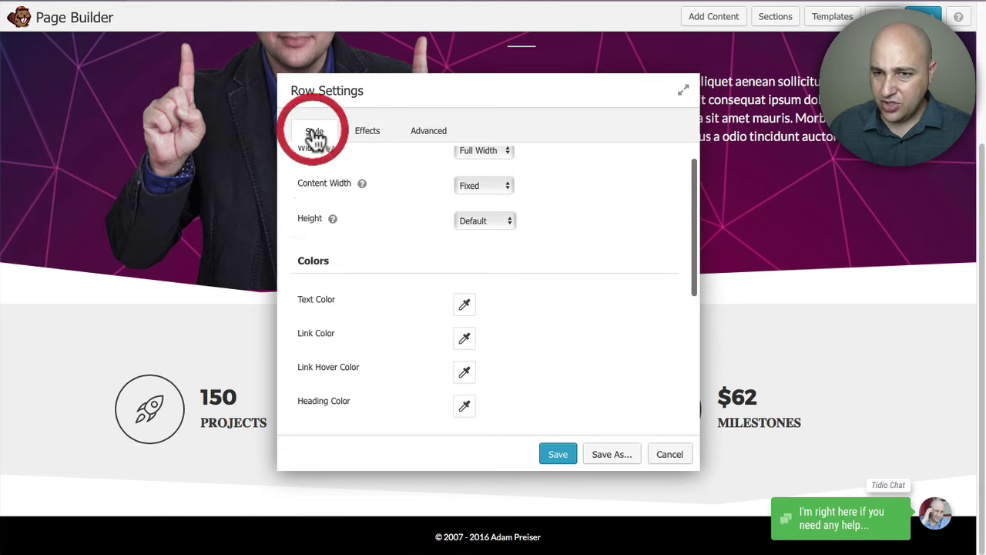
scroll(387, 266, "down", 3)
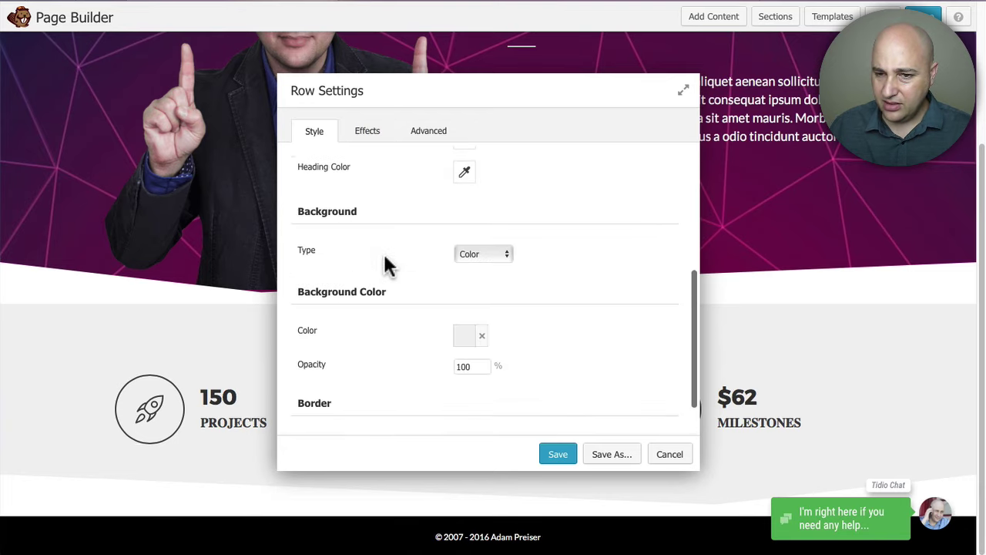
left_click(465, 339)
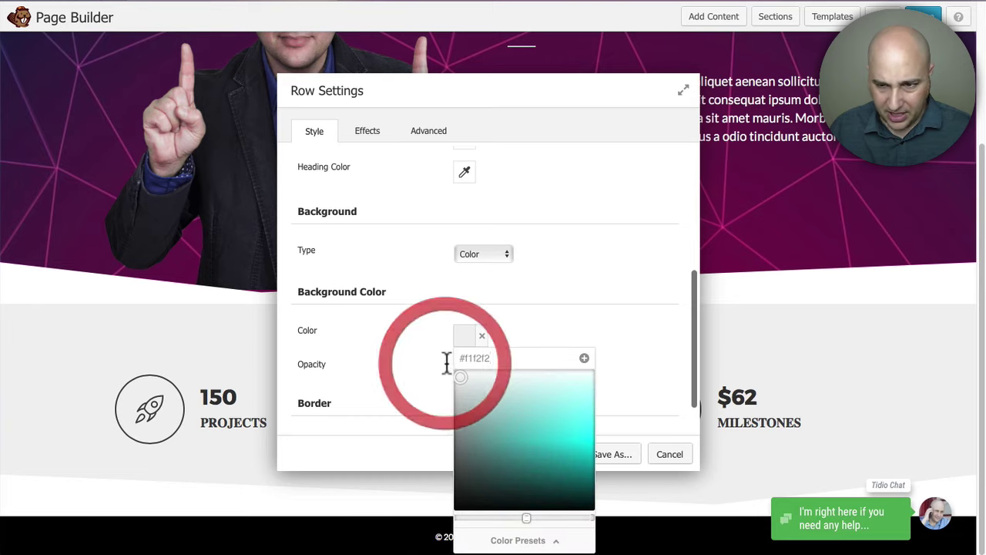
left_click_drag(498, 352, 459, 357)
key("ctrl+c")
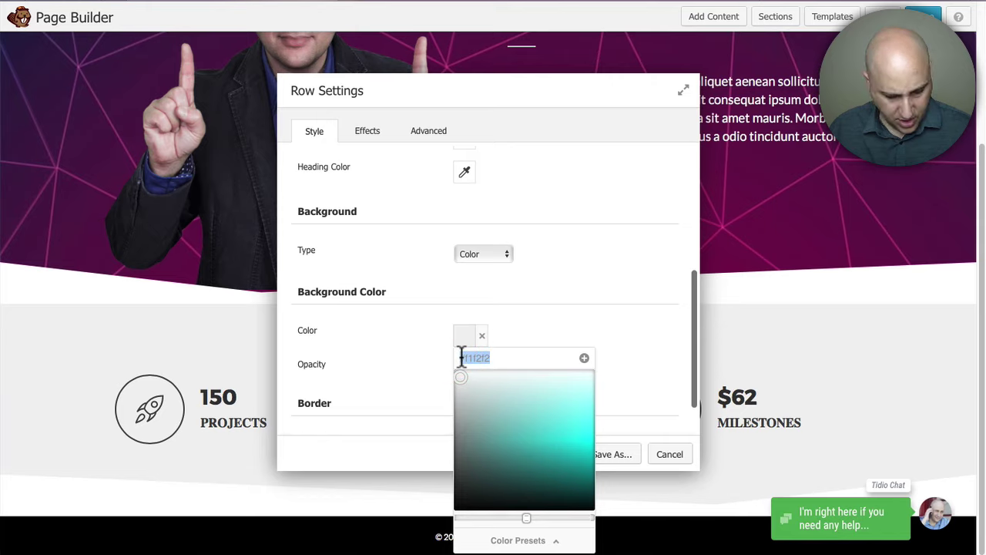
left_click(632, 283)
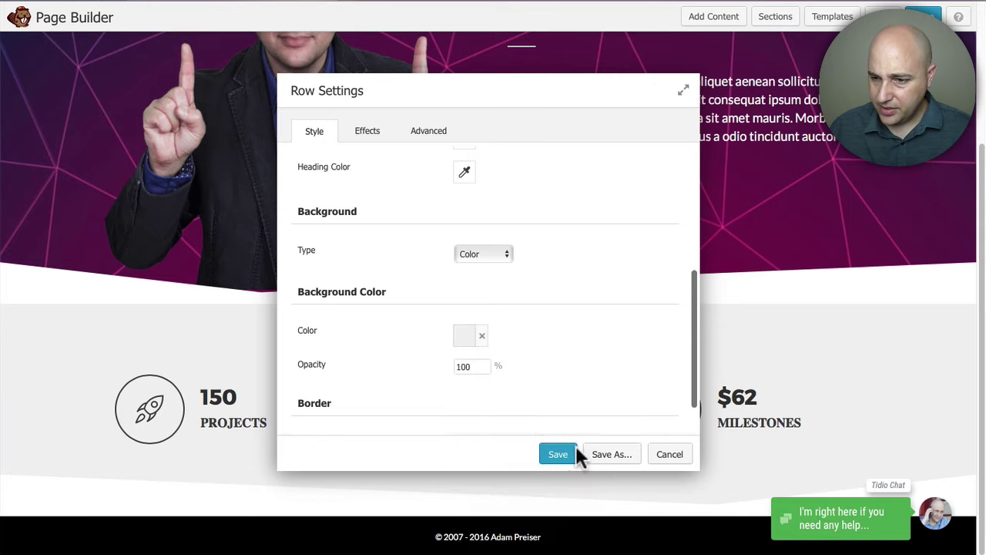
left_click(556, 455)
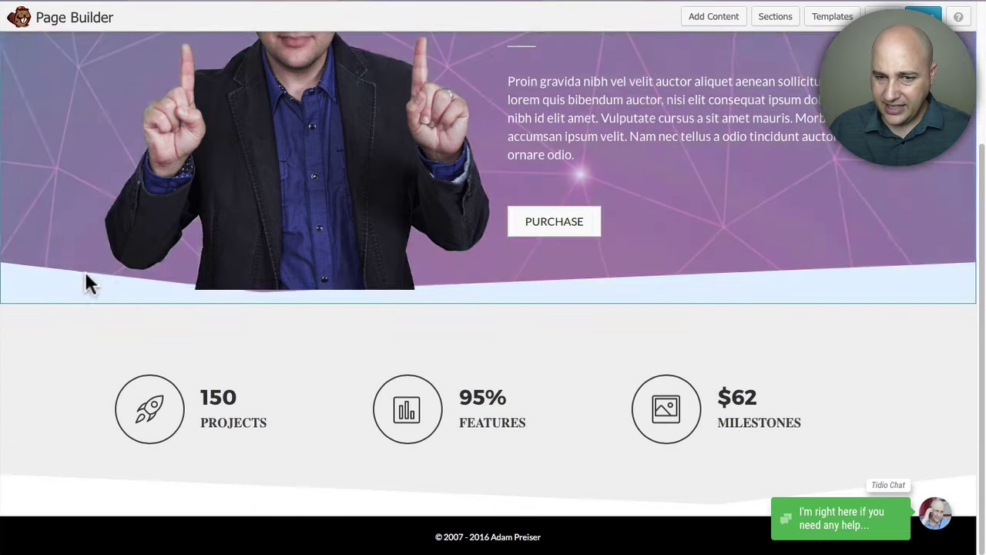
Step: Set the hero row's Bottom Row Separator background to #f1f2f2 to match the counter row and save the row settings
scroll(99, 297, "up", 3)
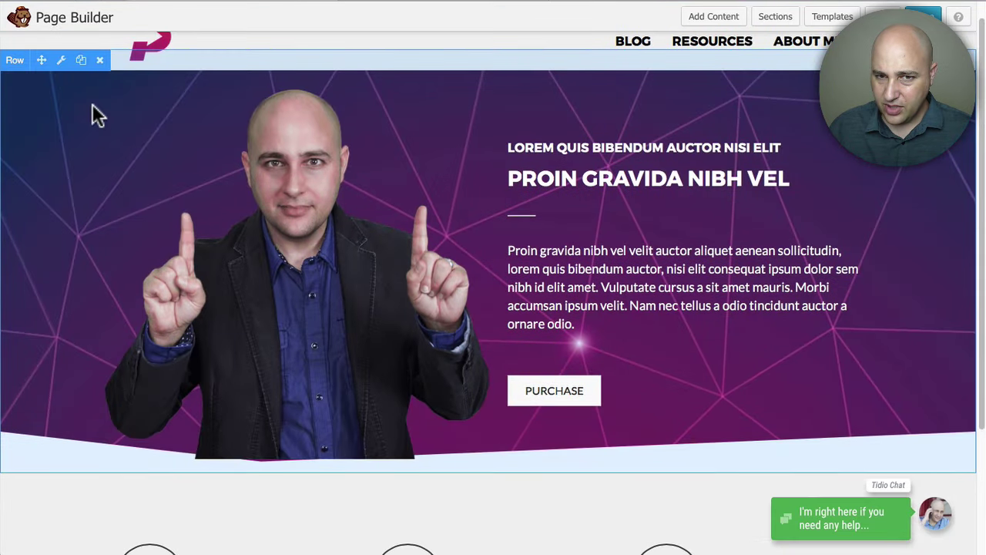
left_click(61, 60)
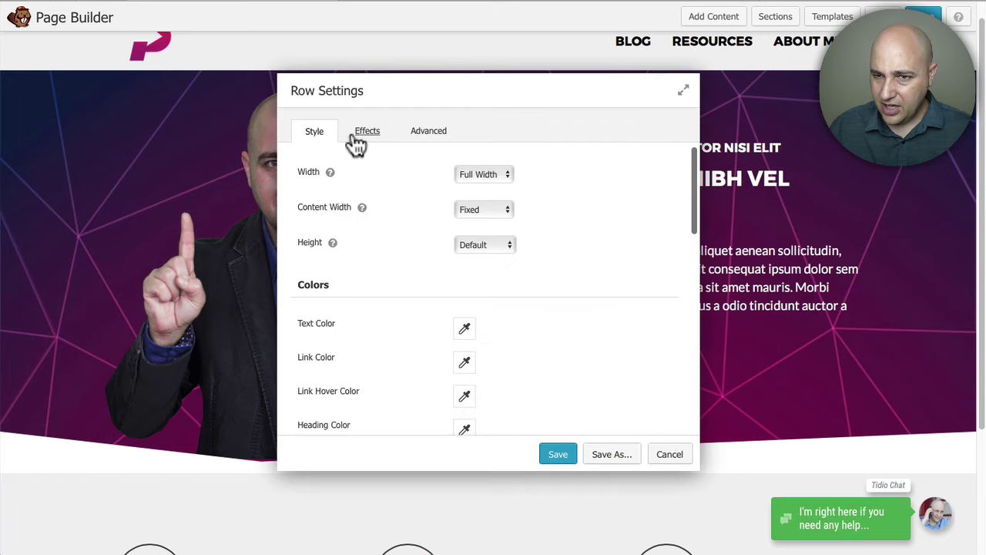
left_click(365, 129)
mouse_move(348, 406)
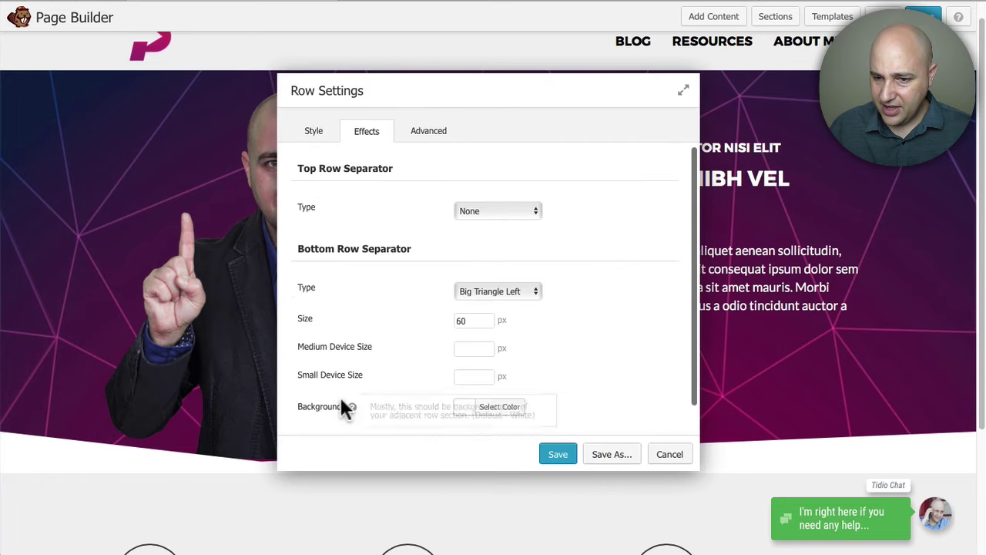
left_click(510, 411)
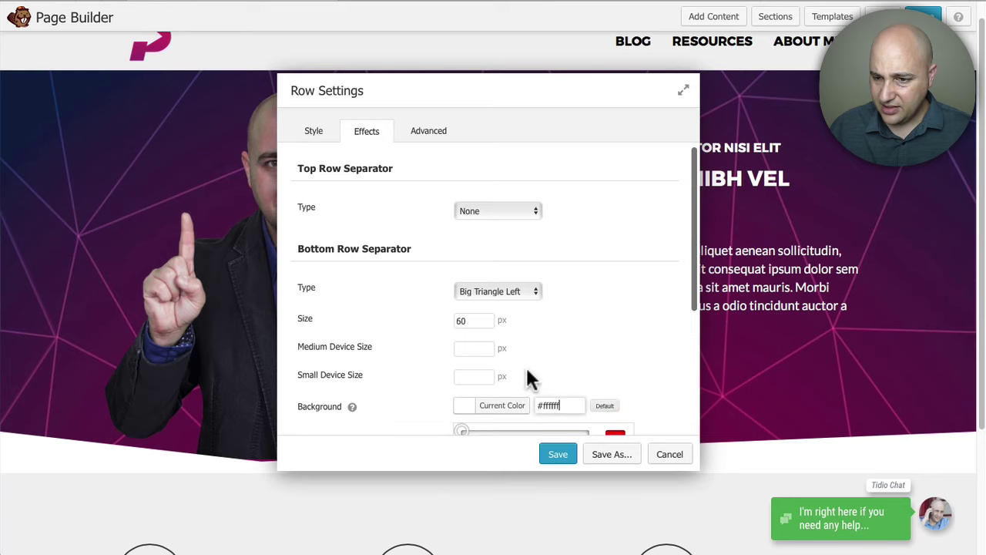
triple_click(564, 406)
key("ctrl+v")
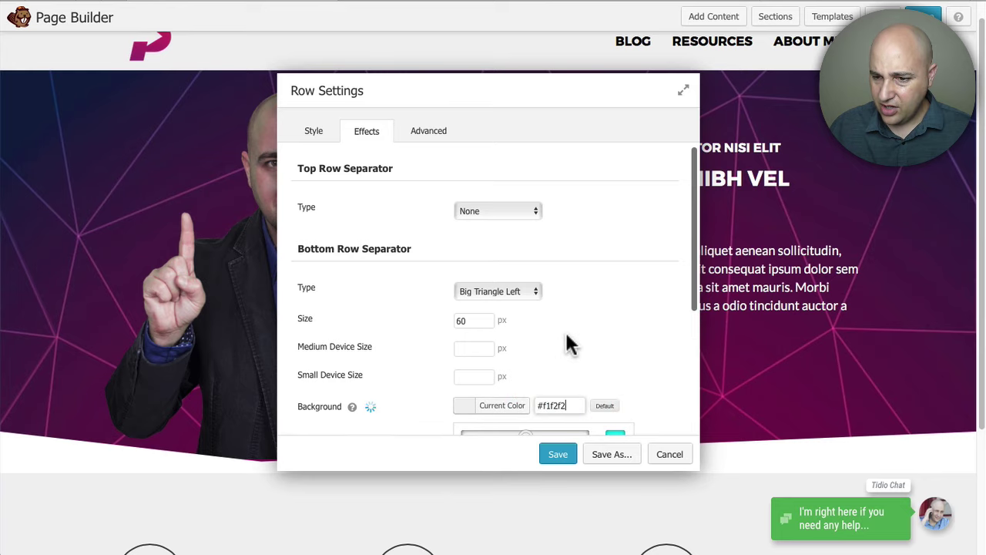
scroll(566, 342, "down", 3)
left_click(555, 454)
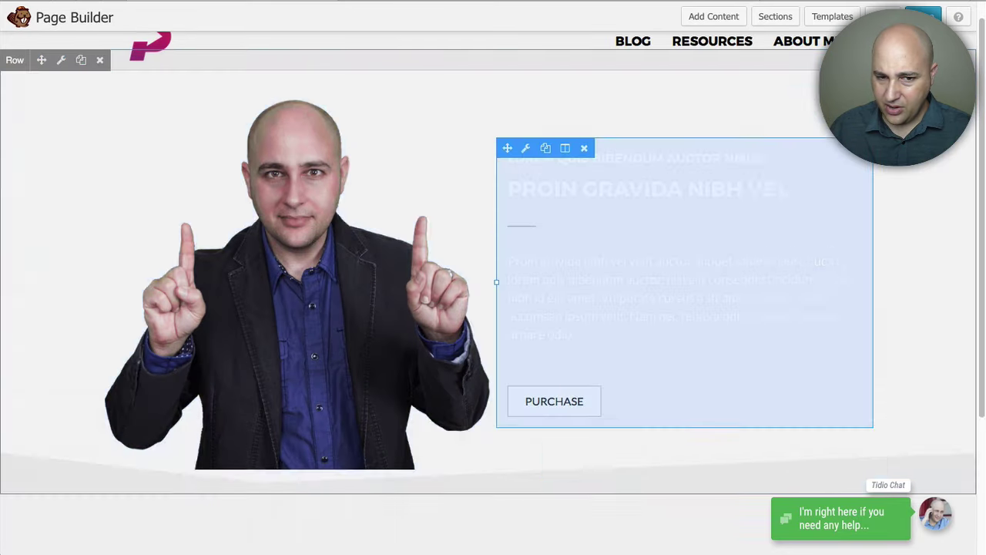
scroll(675, 520, "down", 1)
scroll(675, 520, "down", 1)
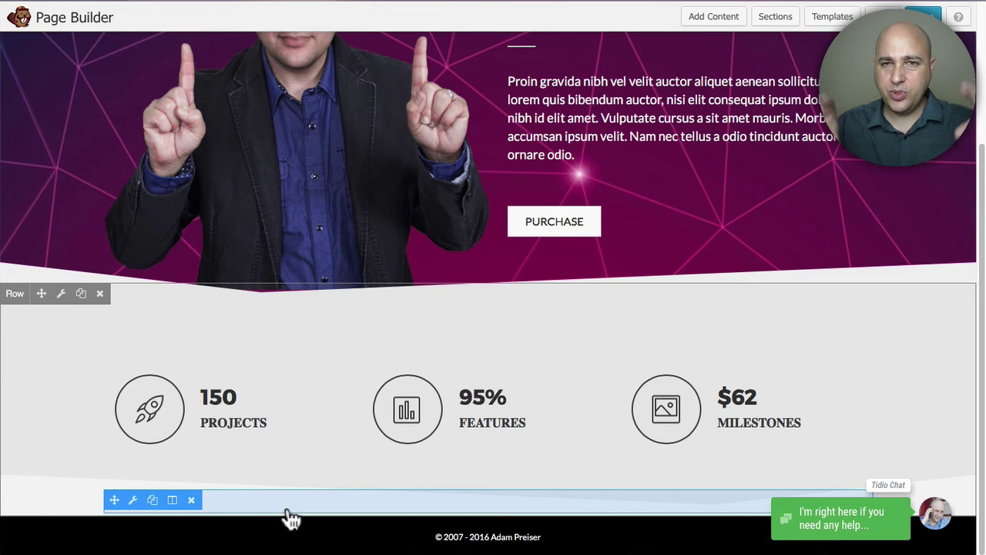
Step: Add prebuilt Content section 65, a light text column beside a black quote column, directly below the counter row
scroll(617, 308, "up", 2)
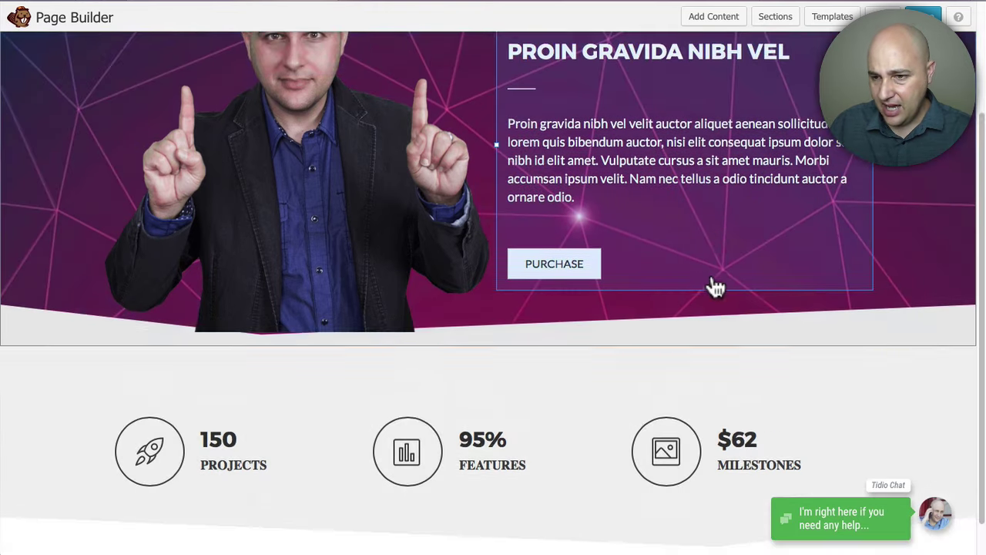
scroll(617, 347, "down", 2)
left_click(774, 19)
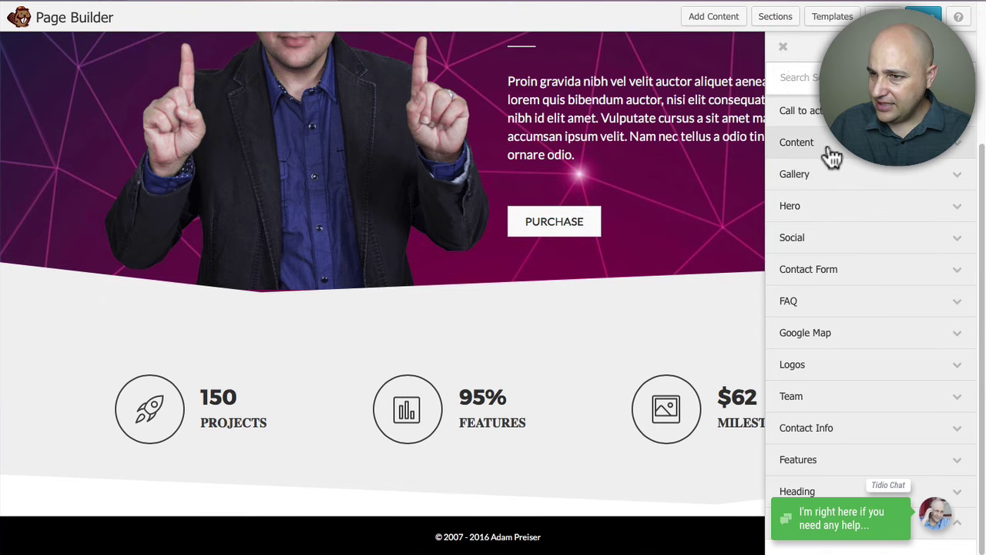
left_click(805, 150)
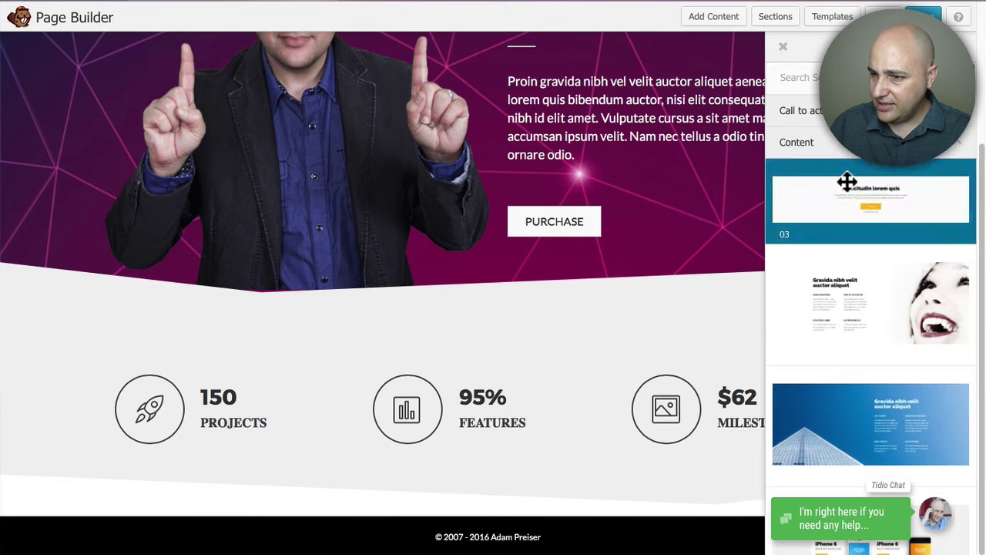
scroll(848, 181, "down", 5)
scroll(849, 181, "down", 8)
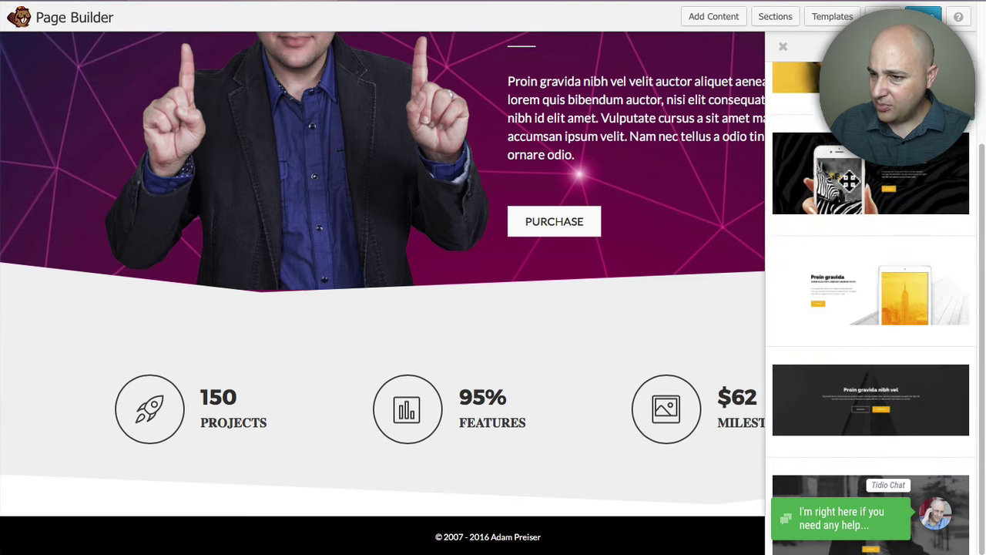
scroll(849, 185, "down", 10)
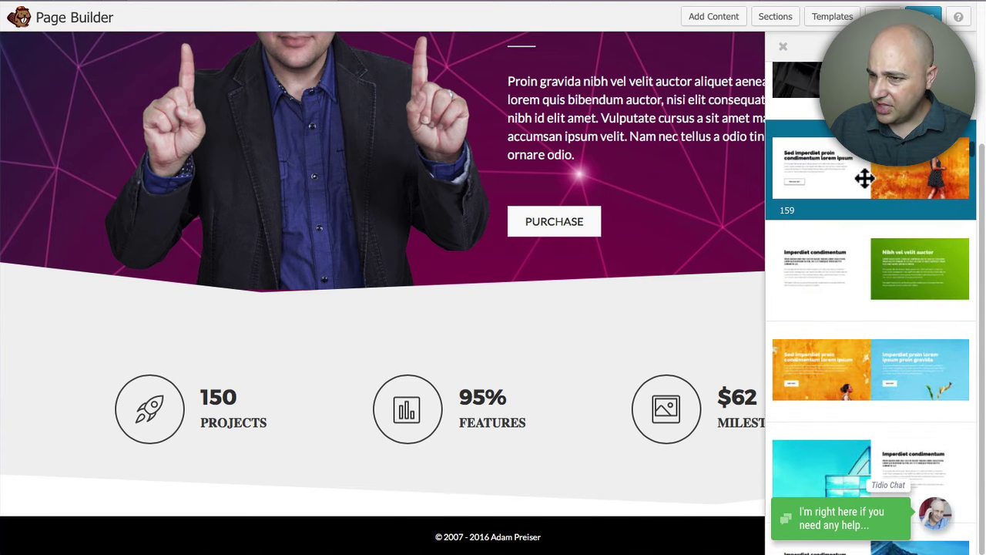
scroll(863, 179, "down", 8)
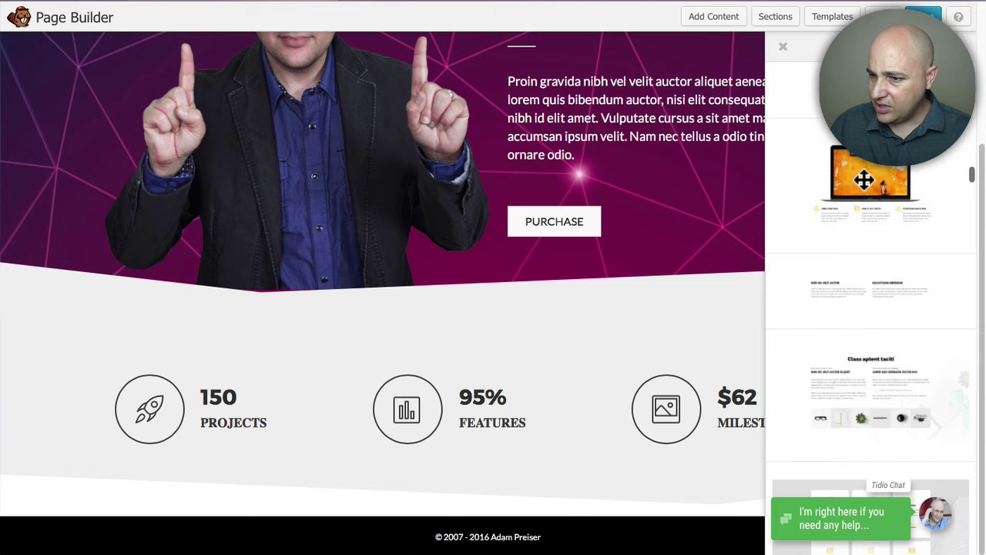
scroll(864, 179, "down", 10)
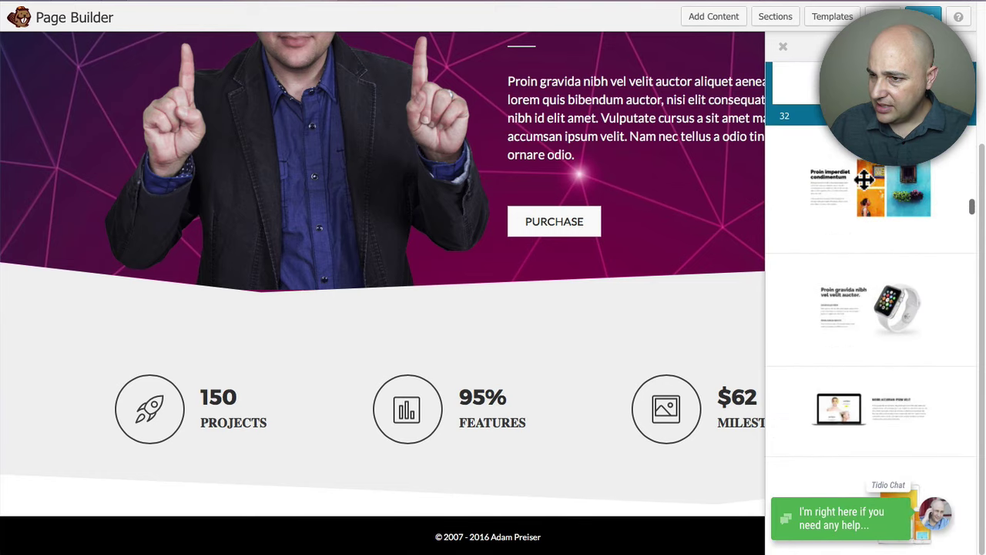
scroll(864, 179, "down", 10)
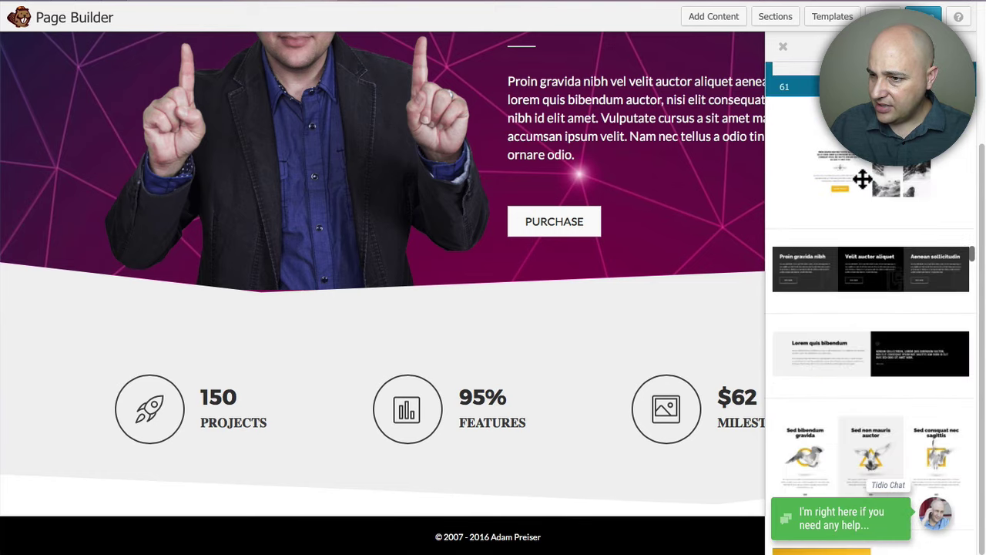
scroll(862, 179, "down", 5)
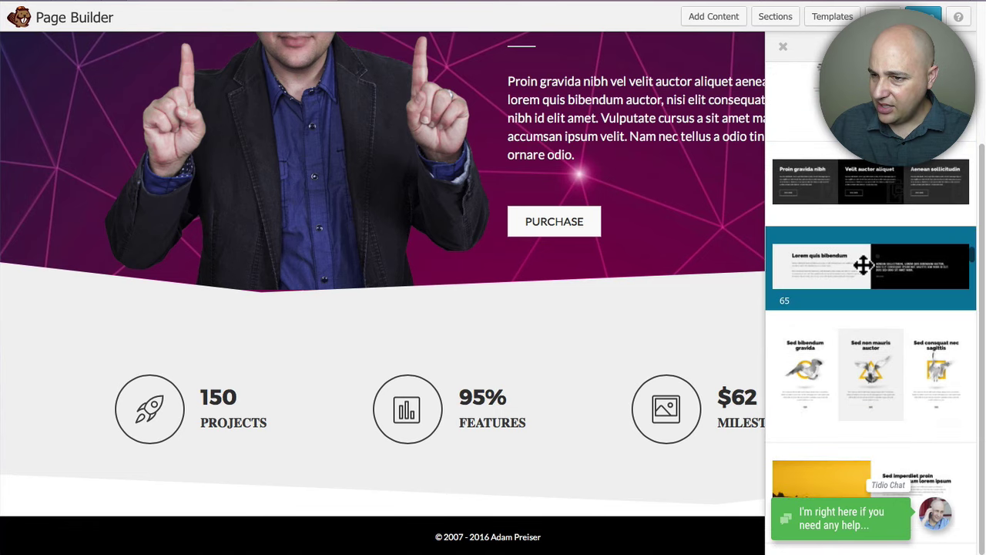
left_click_drag(863, 265, 397, 540)
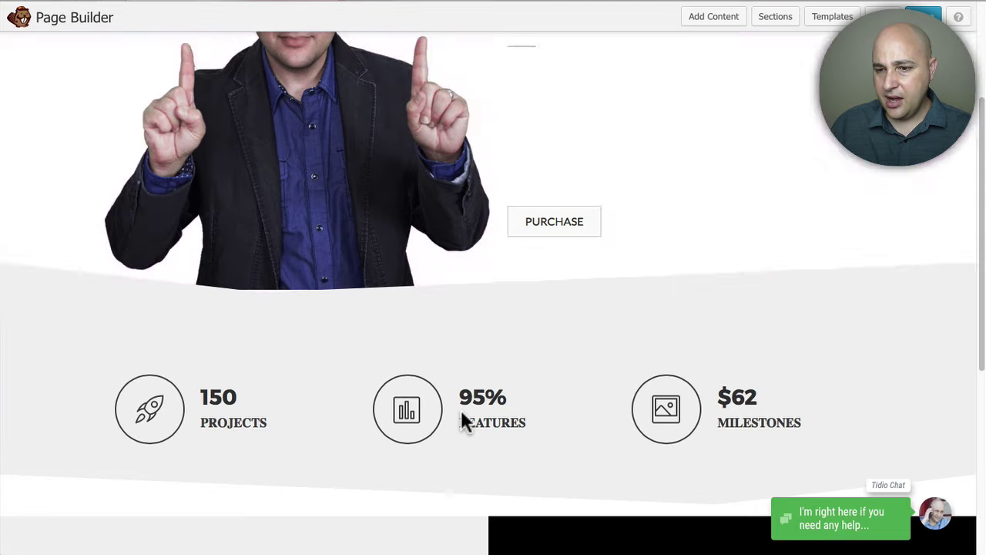
Step: Duplicate the new two-column row with the Lorem Quis Bibendum text and the black quote block
scroll(470, 402, "down", 5)
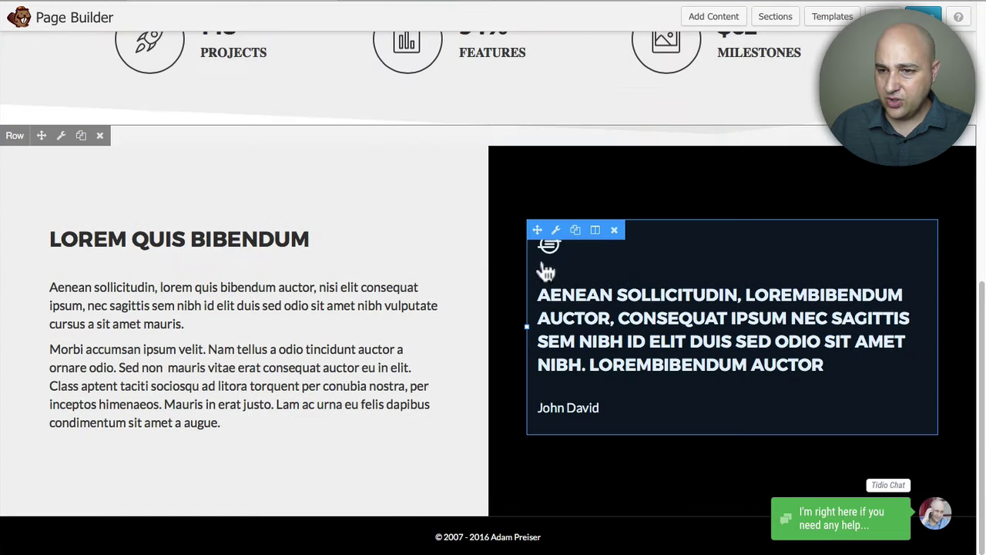
left_click(81, 139)
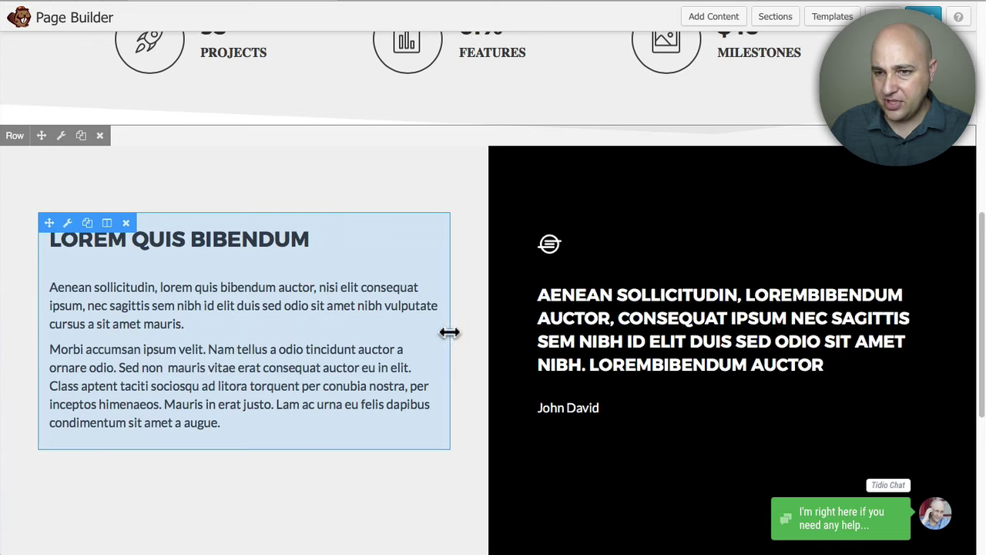
scroll(460, 344, "up", 1)
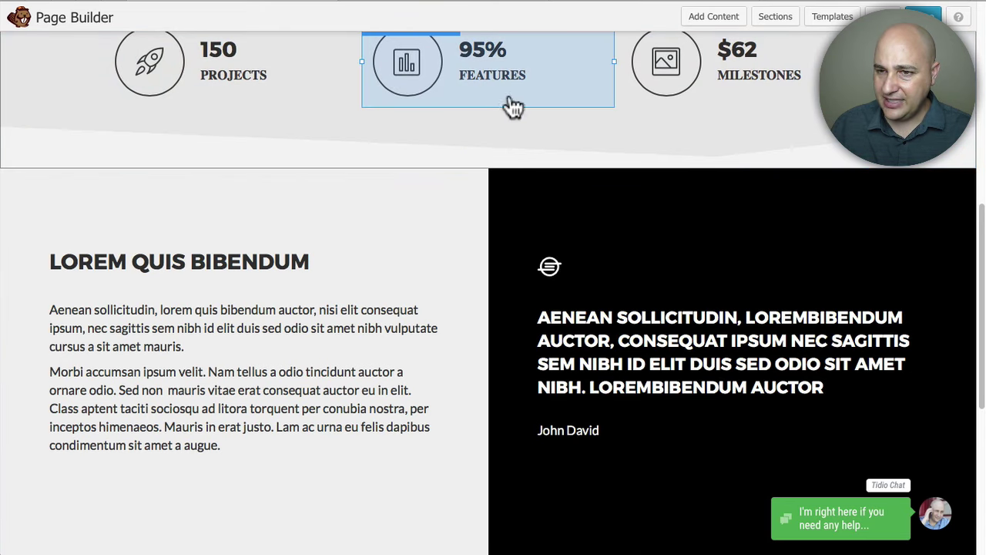
Step: Set the counter row's Bottom Row Separator type to None and save the row settings
scroll(348, 154, "up", 3)
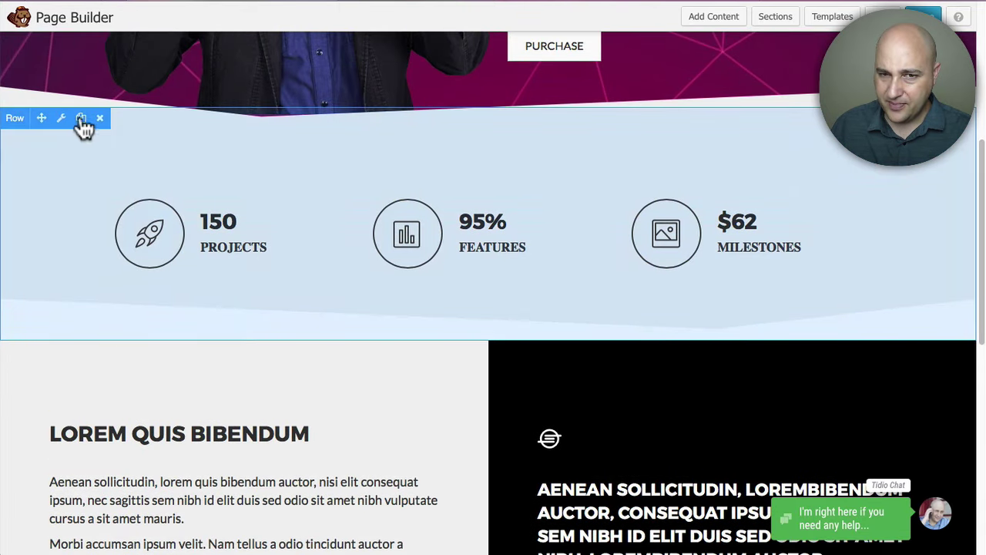
left_click(64, 119)
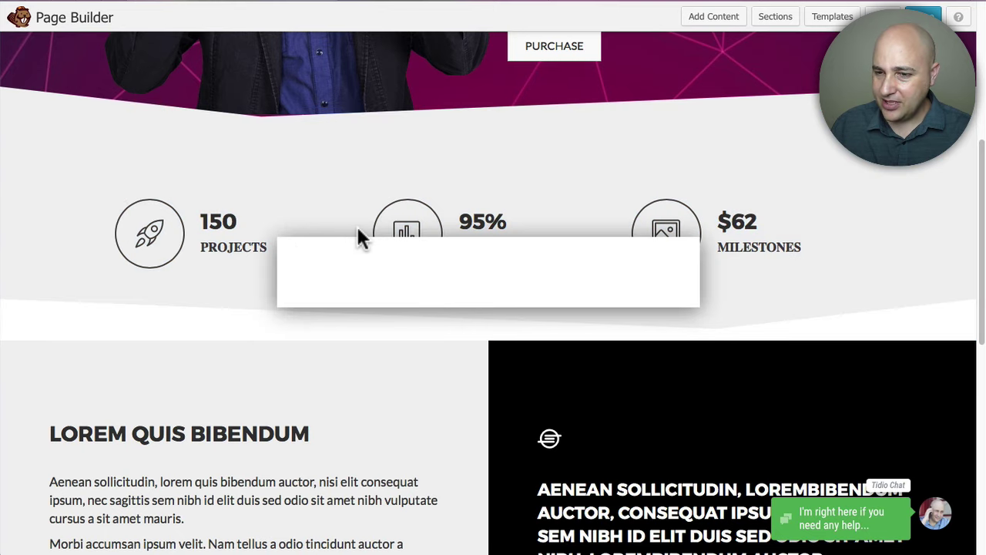
left_click(373, 135)
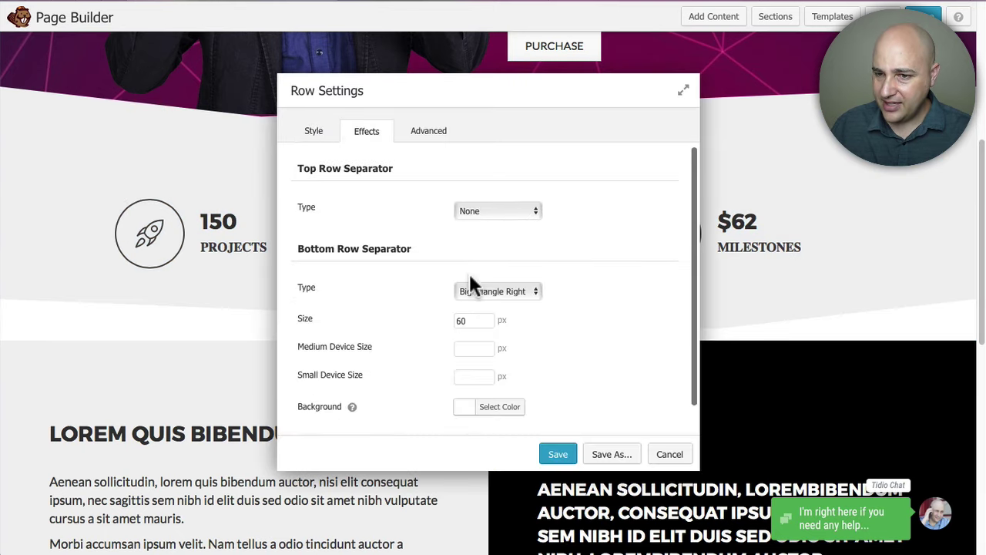
left_click(484, 292)
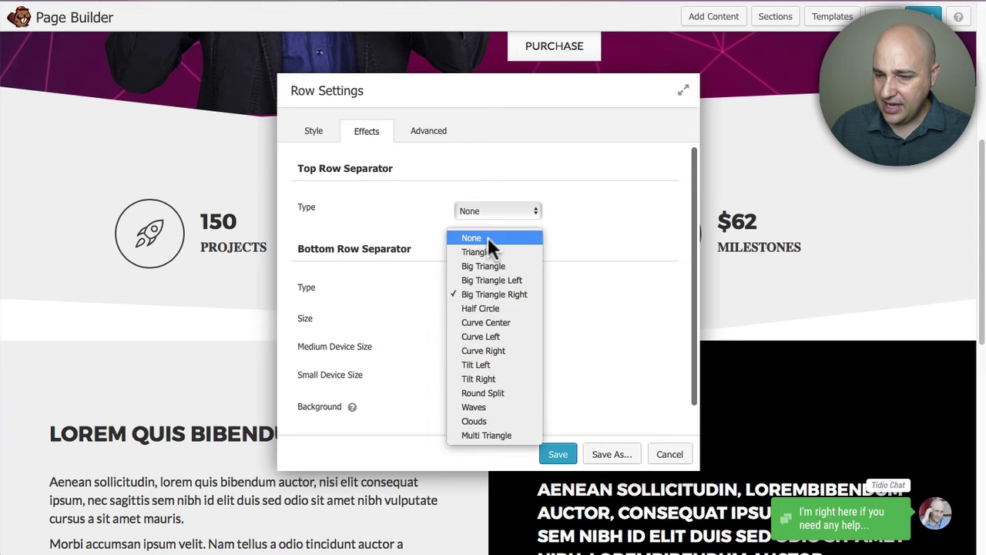
left_click(487, 238)
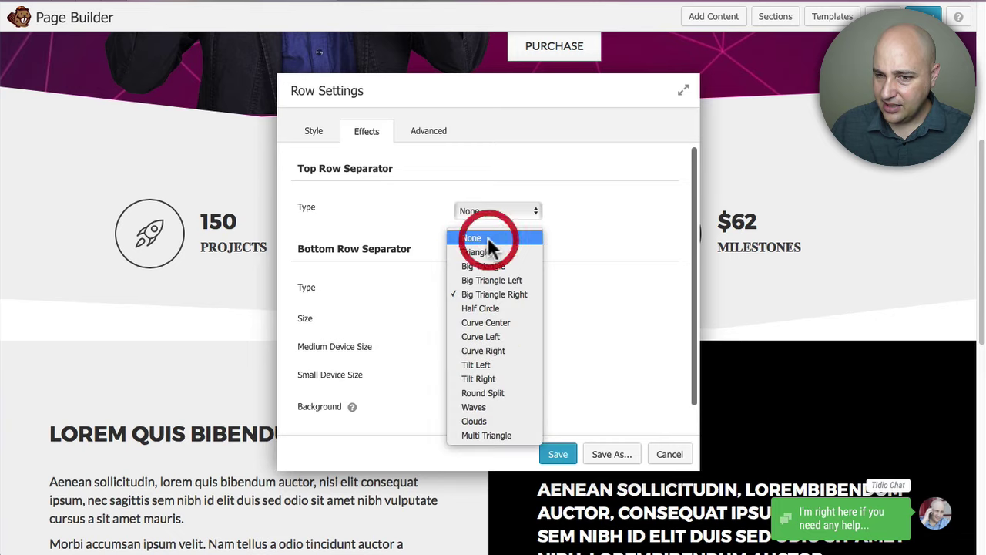
left_click(558, 455)
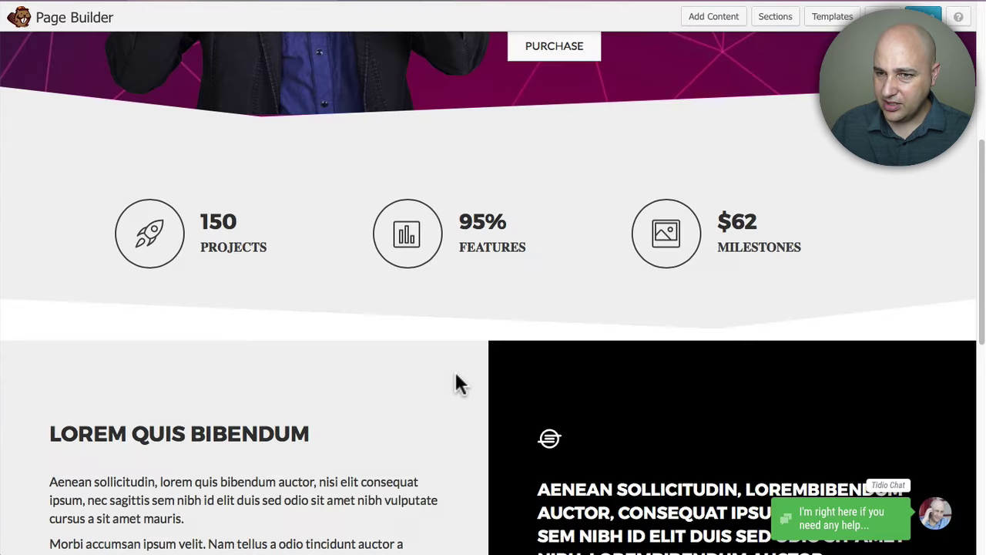
Step: Set the Top Row Separator type of the two-column row directly below the counters to Big Triangle Right
scroll(255, 324, "down", 1)
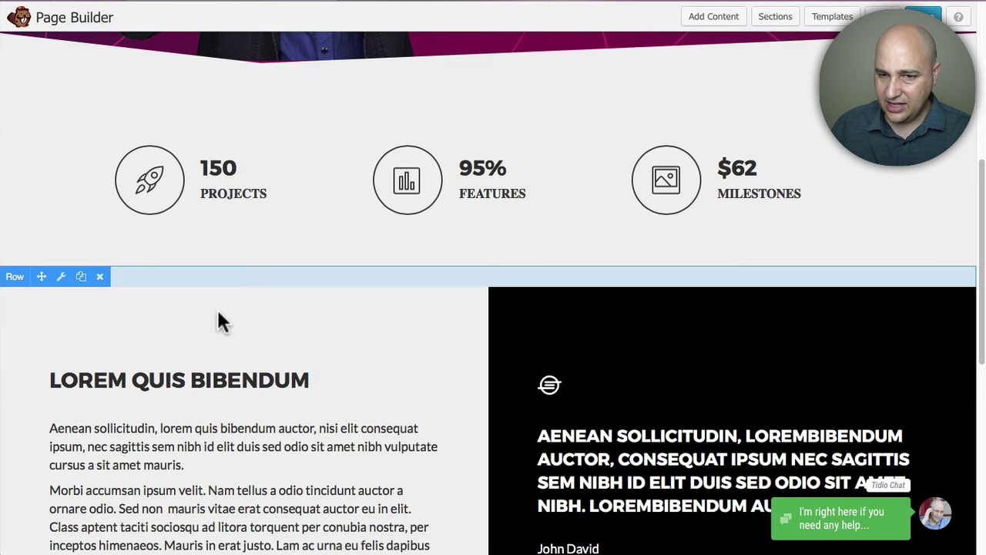
left_click(62, 276)
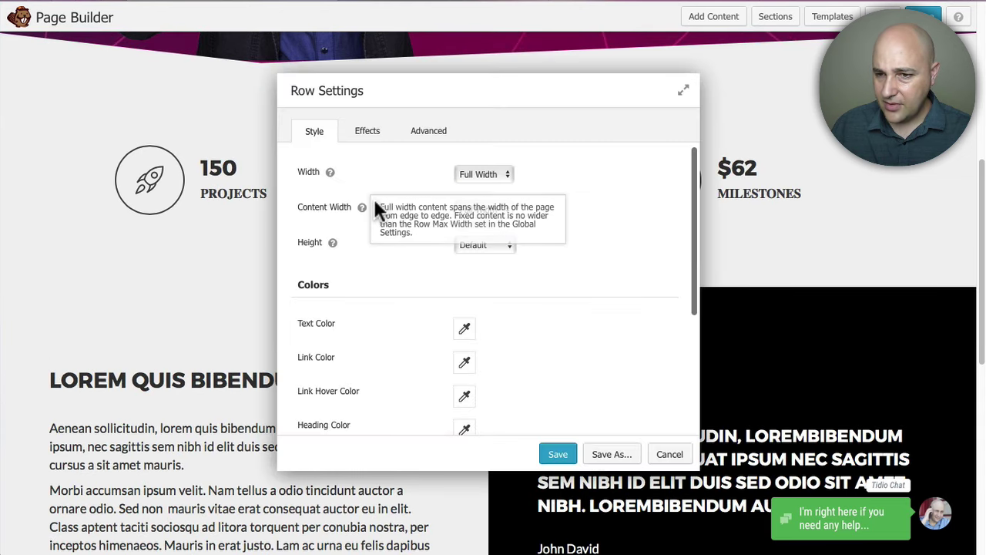
left_click(364, 133)
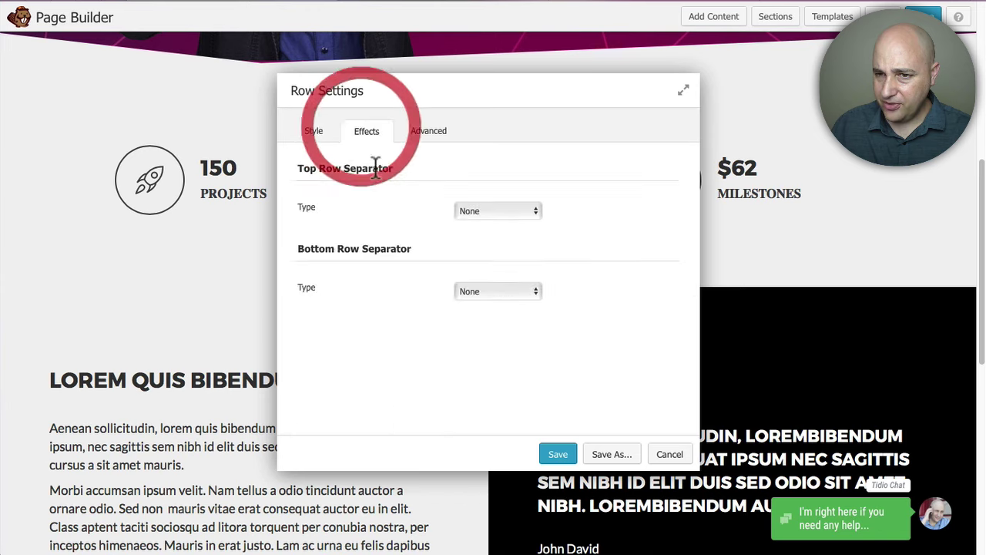
left_click(465, 212)
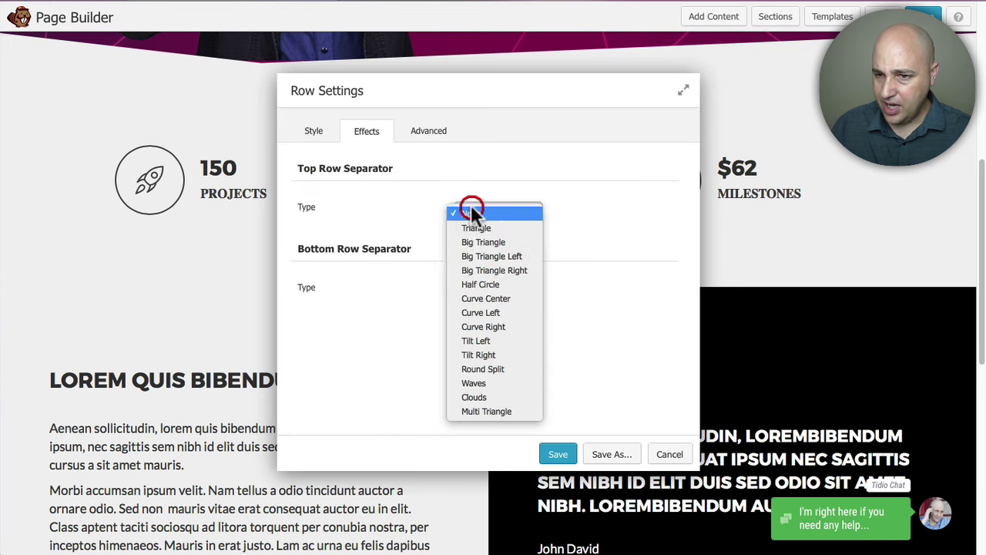
left_click(476, 269)
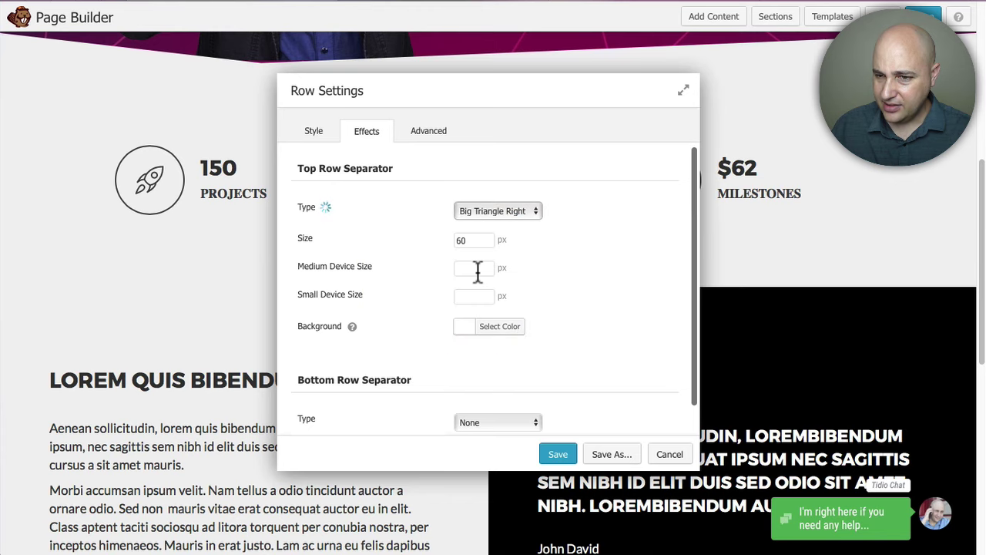
Step: Set the top separator's background color to #f1f2f2 for the row below the counters and save the row settings
left_click(501, 328)
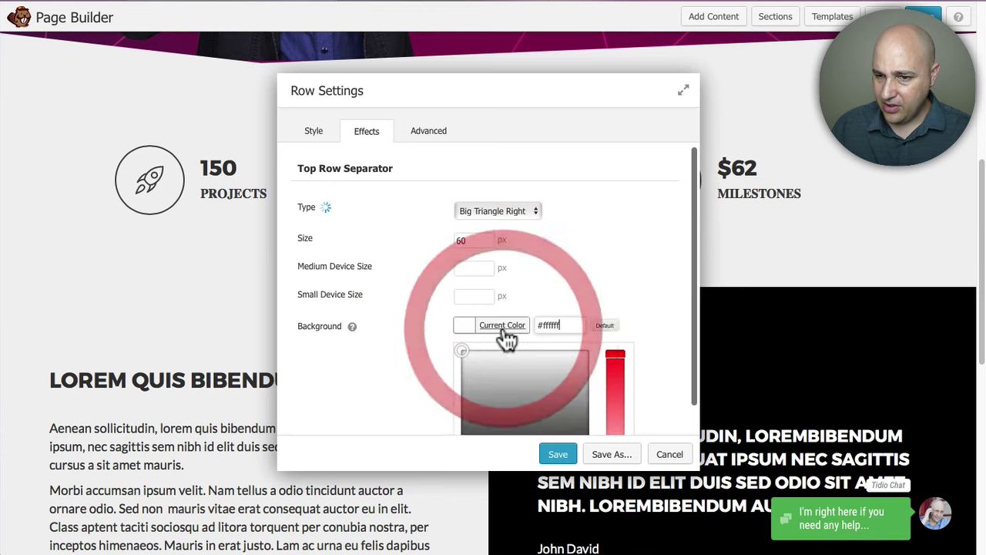
left_click_drag(564, 320, 515, 314)
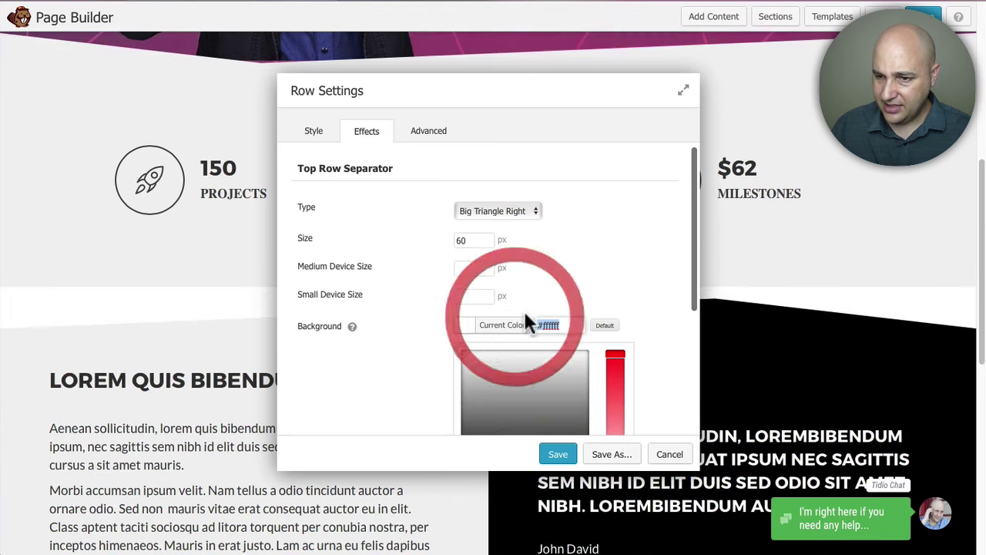
type("#f1f2f2")
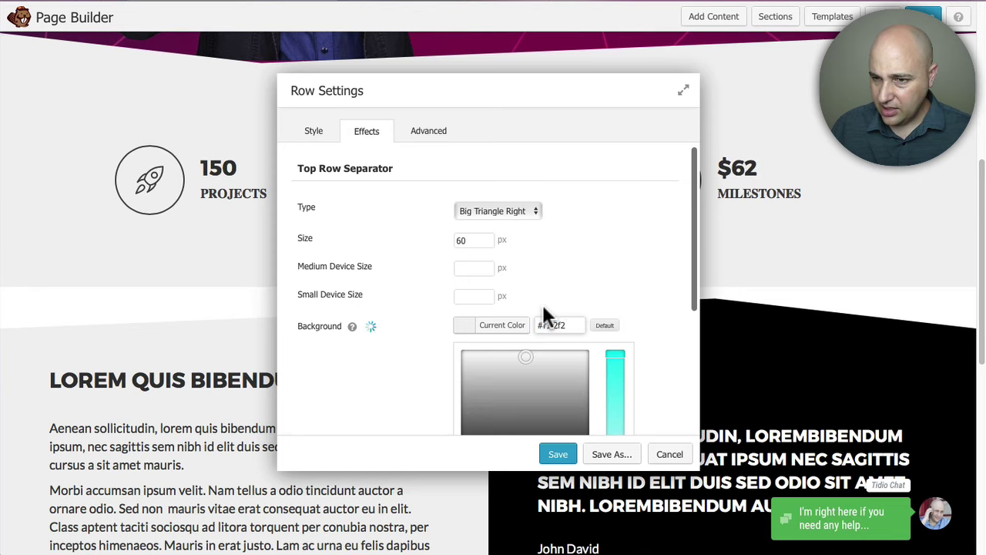
left_click(626, 289)
scroll(629, 292, "down", 5)
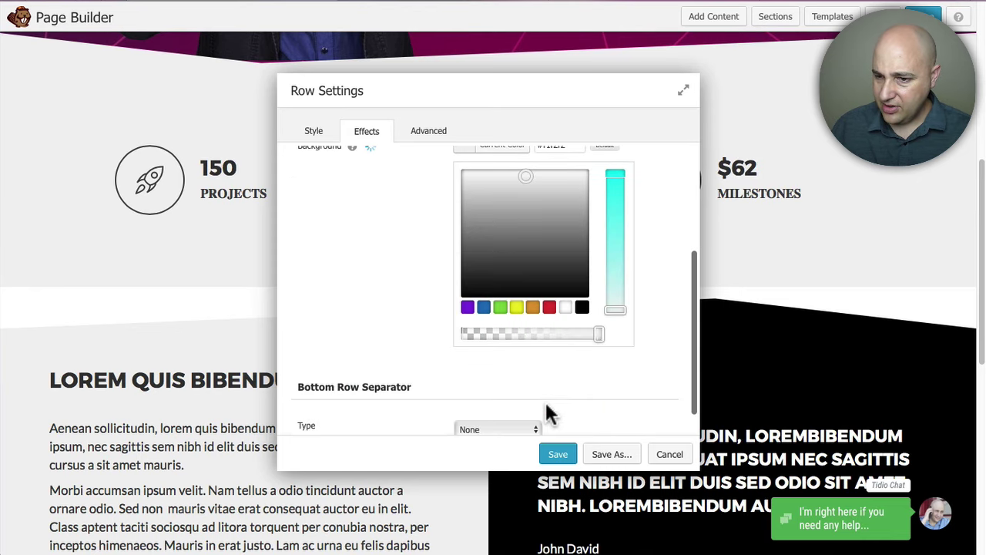
left_click(560, 456)
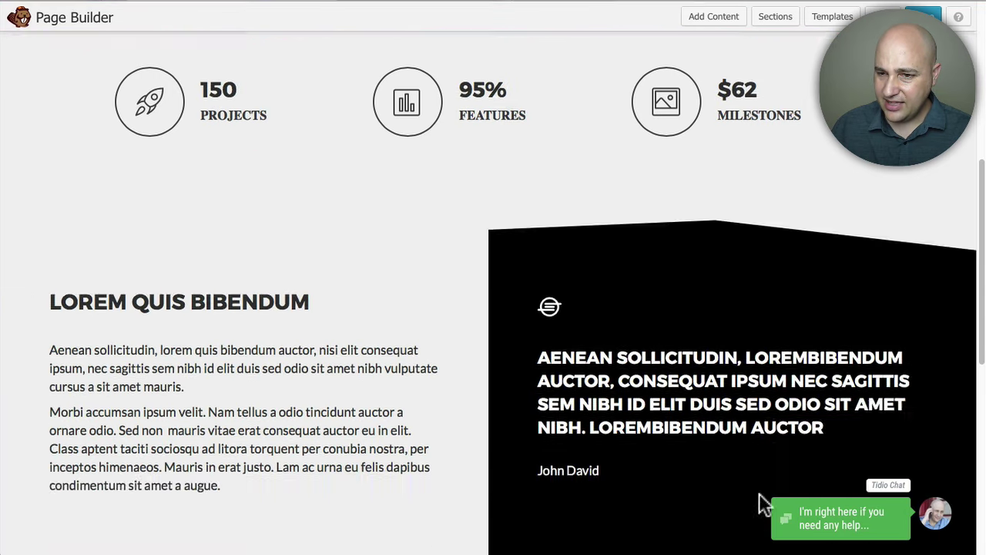
Step: Clear the background color of the Lorem Quis Bibendum text column directly below the counters and save the column settings
scroll(802, 339, "up", 3)
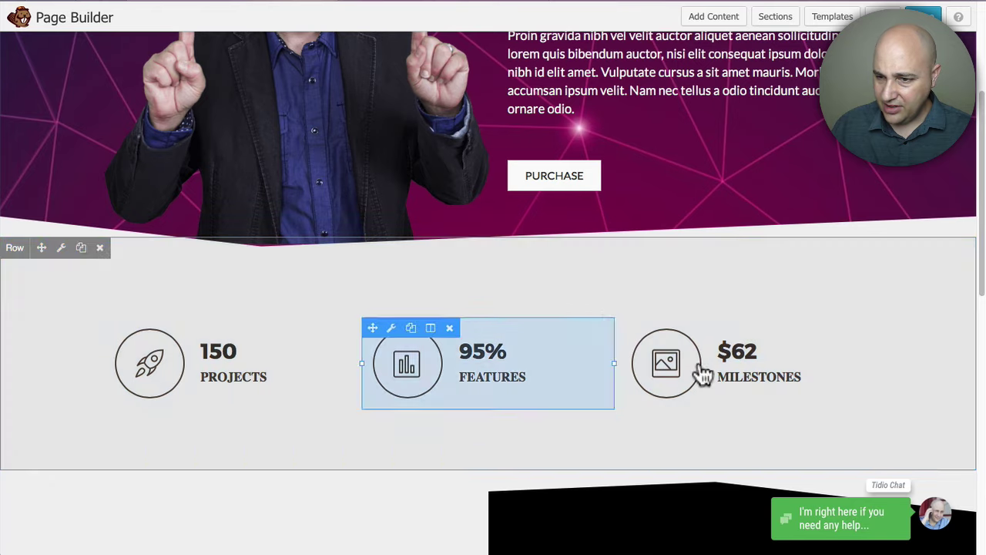
scroll(539, 354, "down", 3)
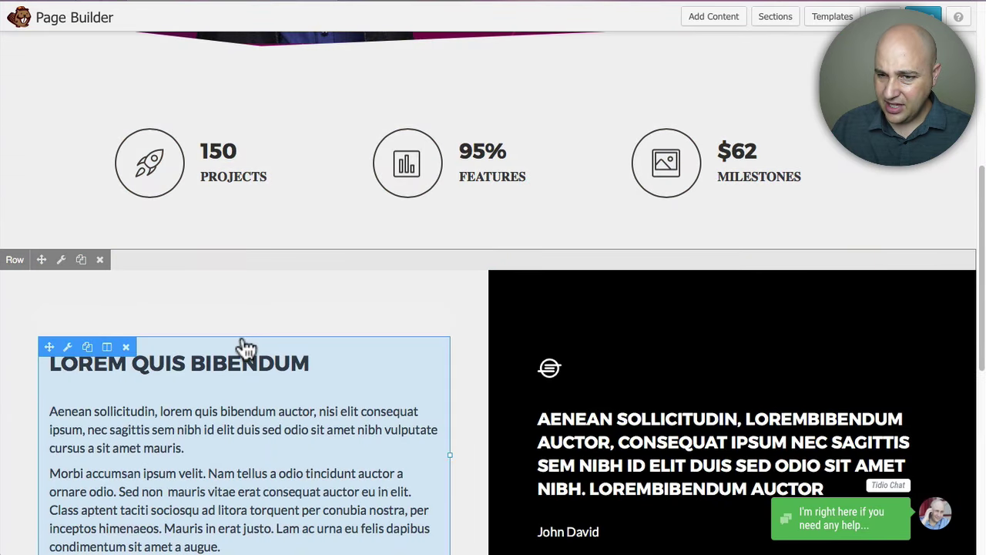
scroll(200, 339, "down", 1)
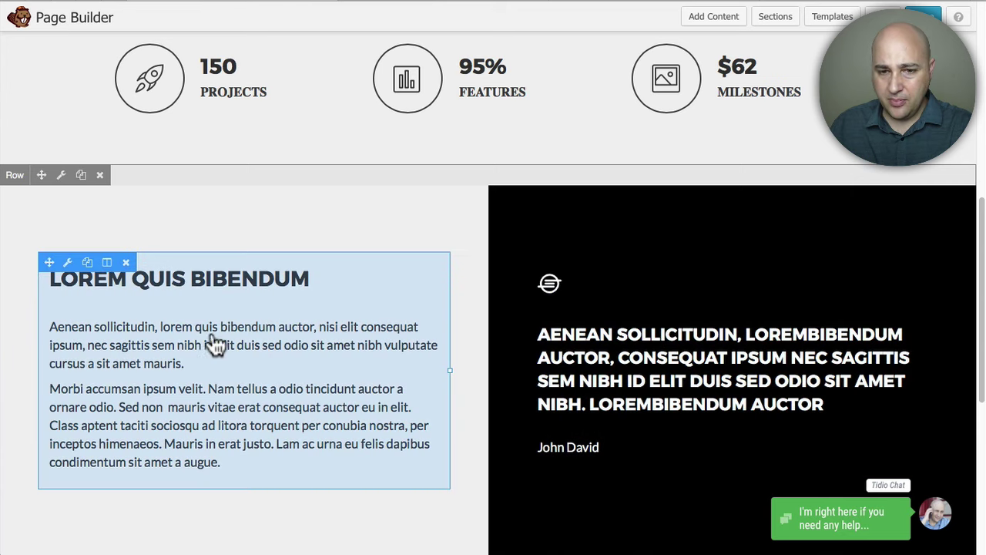
left_click(107, 263)
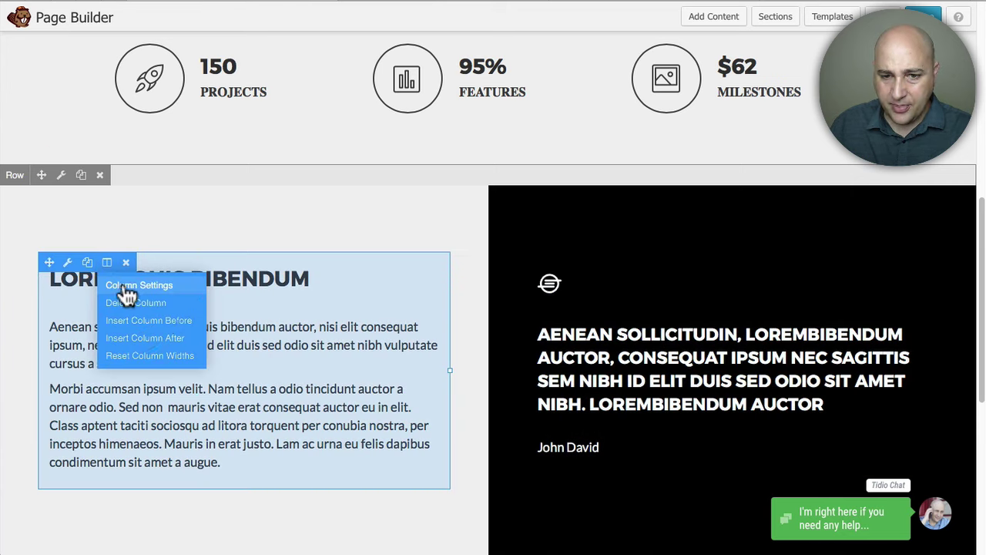
left_click(123, 285)
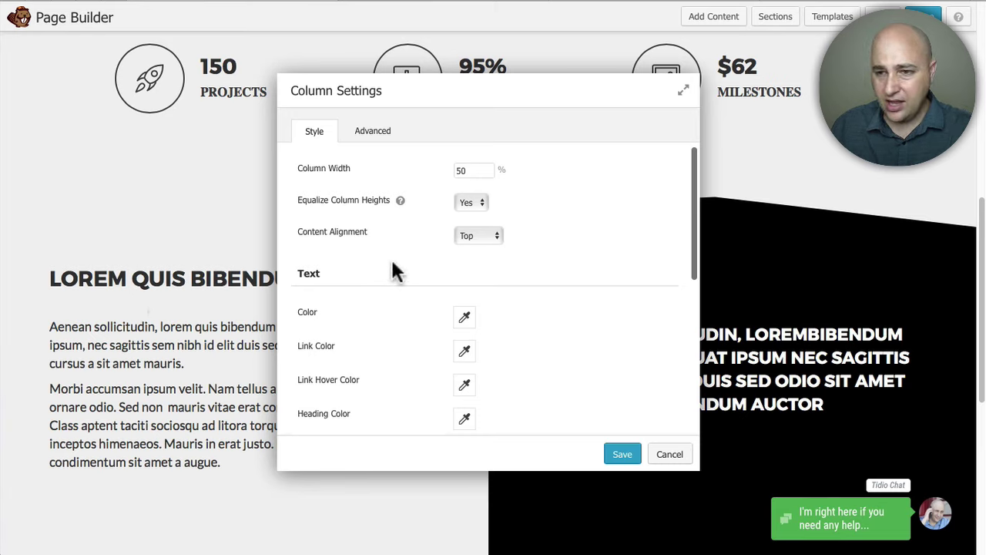
scroll(395, 266, "down", 5)
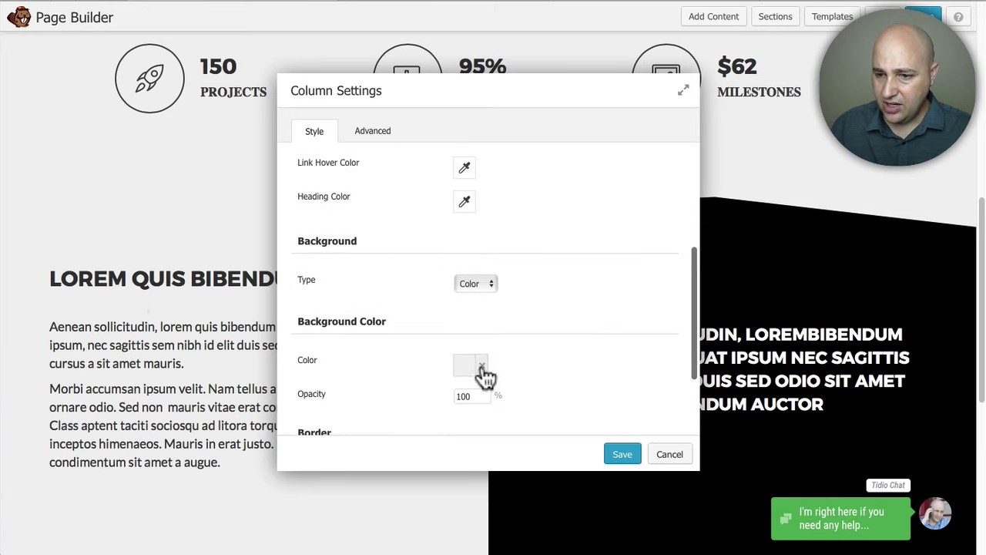
left_click(482, 367)
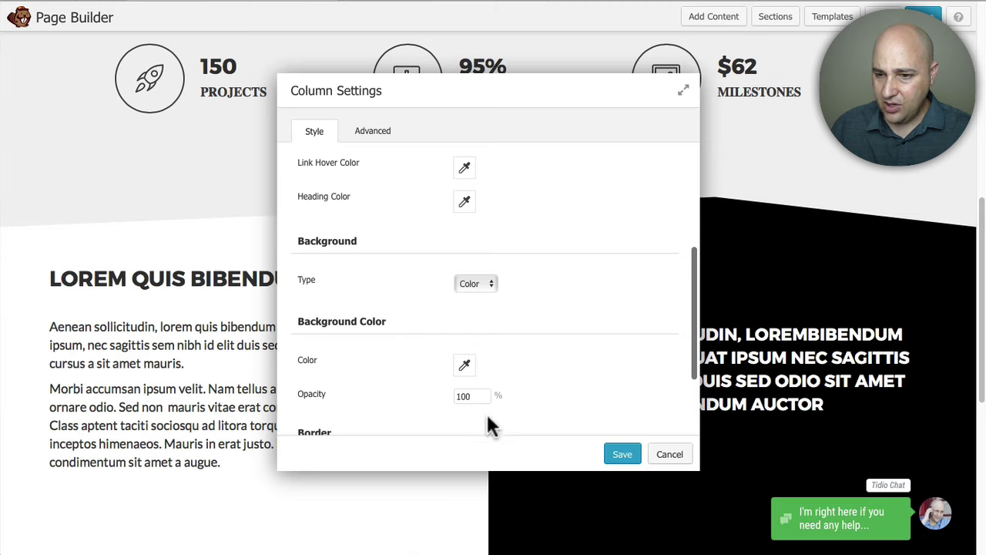
left_click(622, 453)
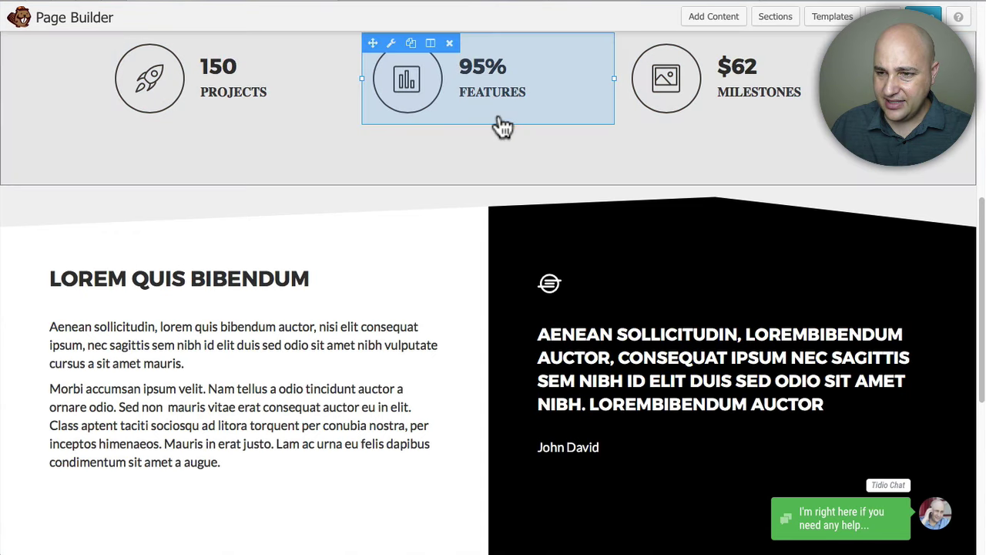
Step: Set the background color of the text column in the duplicated two-column row to near-black #0a0a0a
scroll(475, 218, "down", 5)
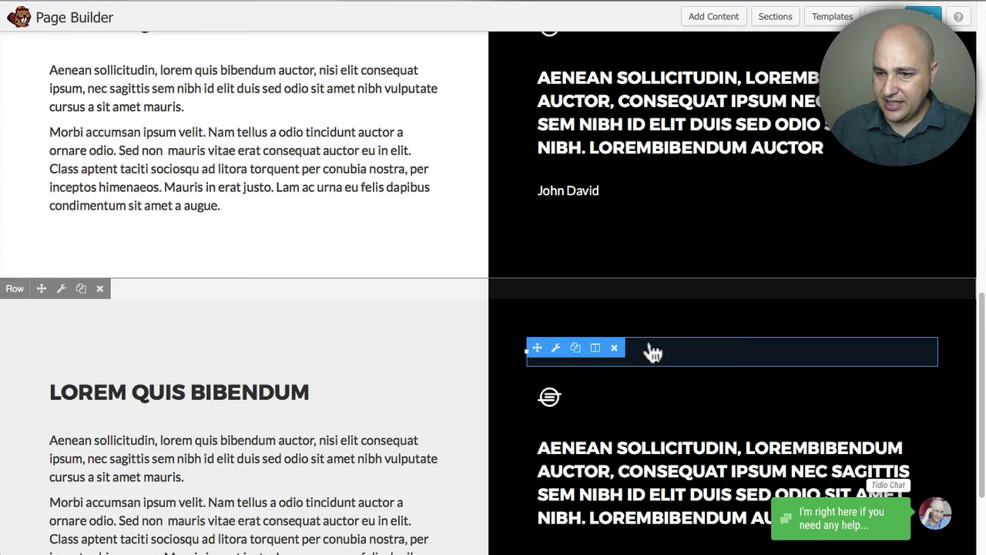
scroll(520, 406, "down", 1)
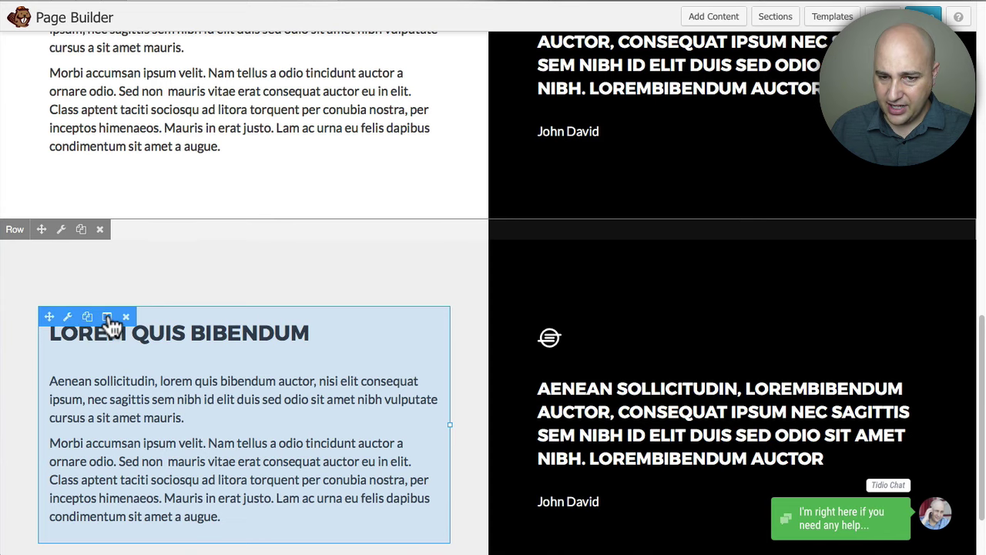
left_click(110, 322)
left_click(123, 337)
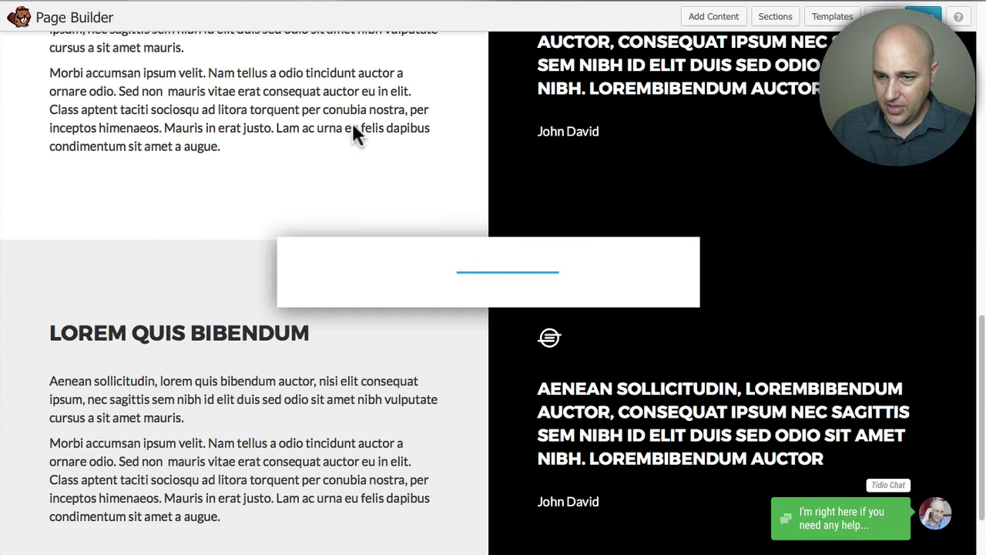
scroll(374, 203, "down", 5)
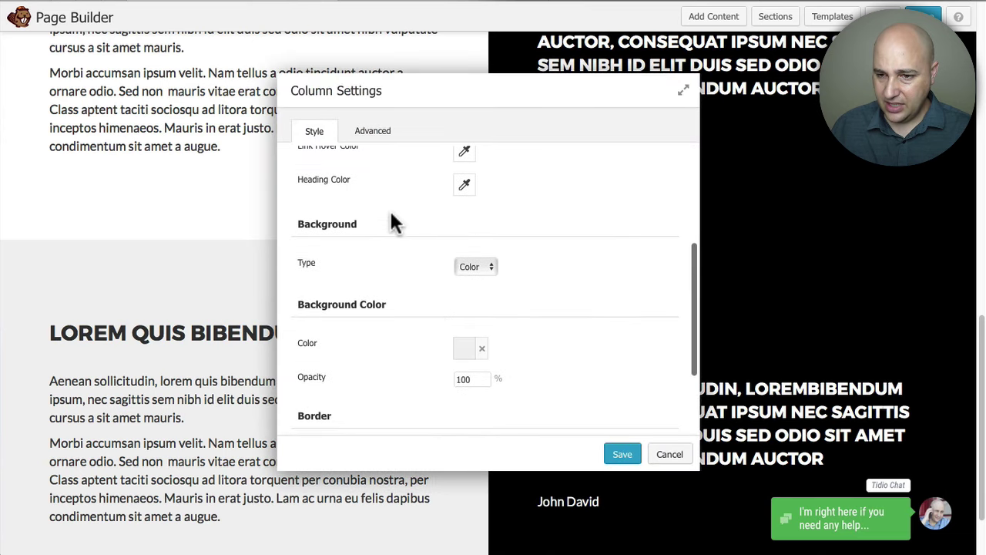
left_click(465, 350)
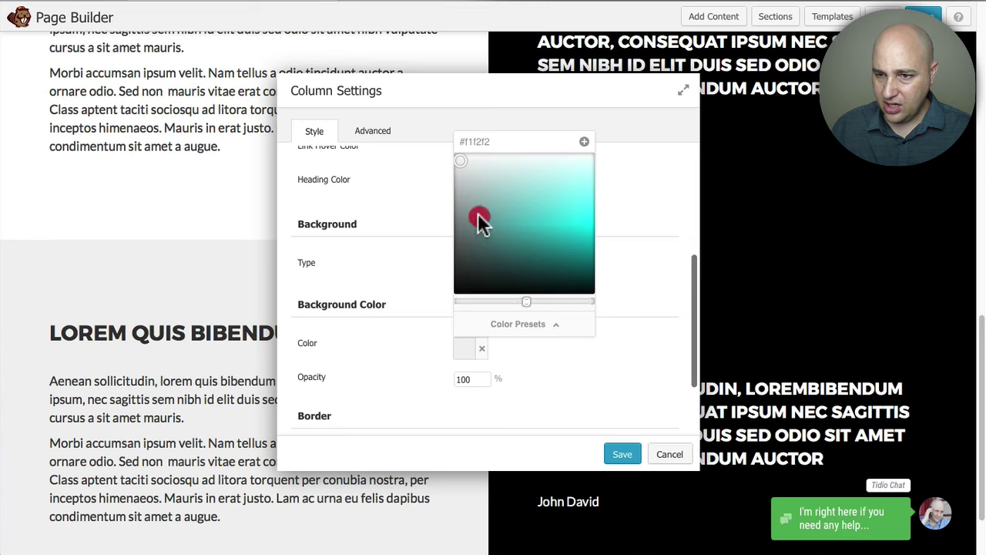
left_click(461, 276)
left_click_drag(471, 218, 396, 312)
left_click(386, 215)
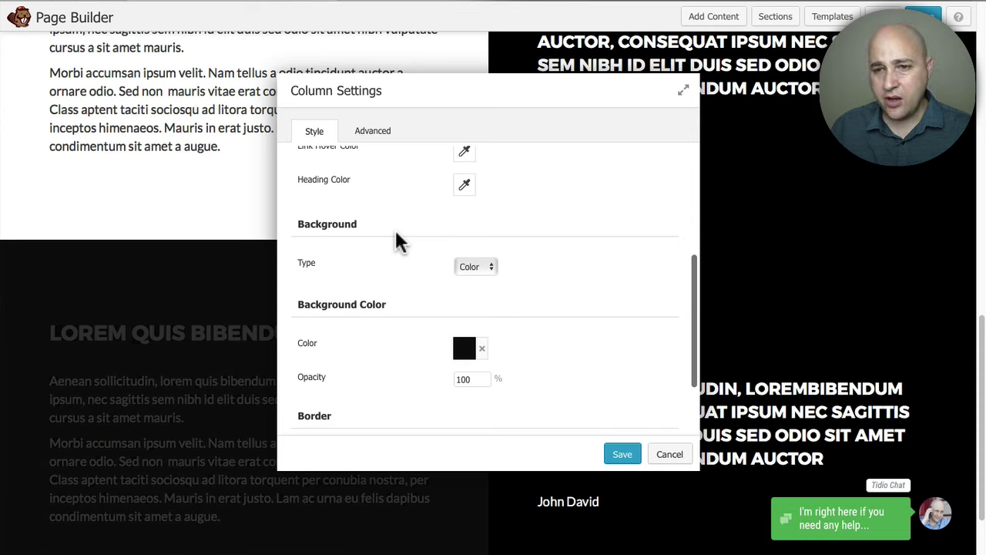
Step: Set the same column's text color to white #ffffff and save the column settings
scroll(400, 237, "up", 5)
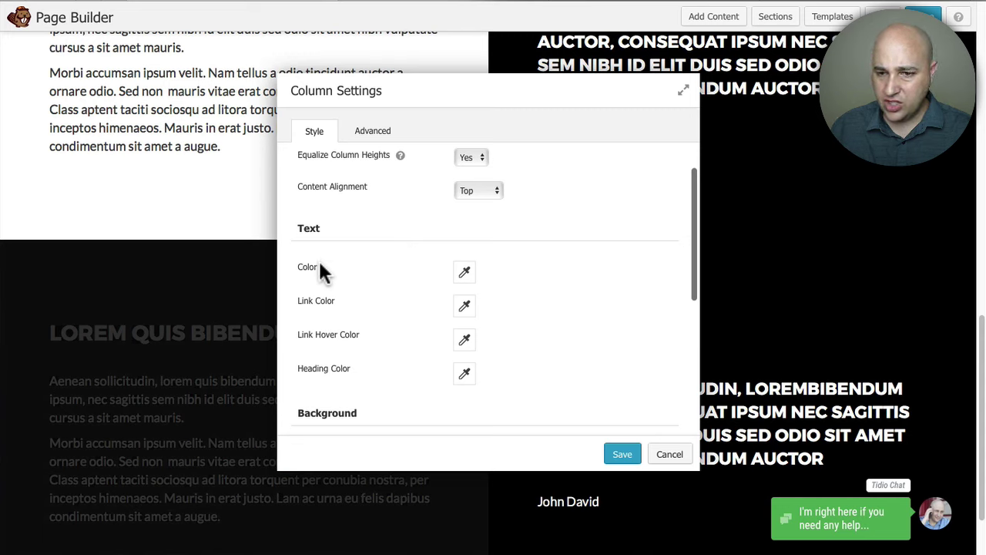
left_click(464, 273)
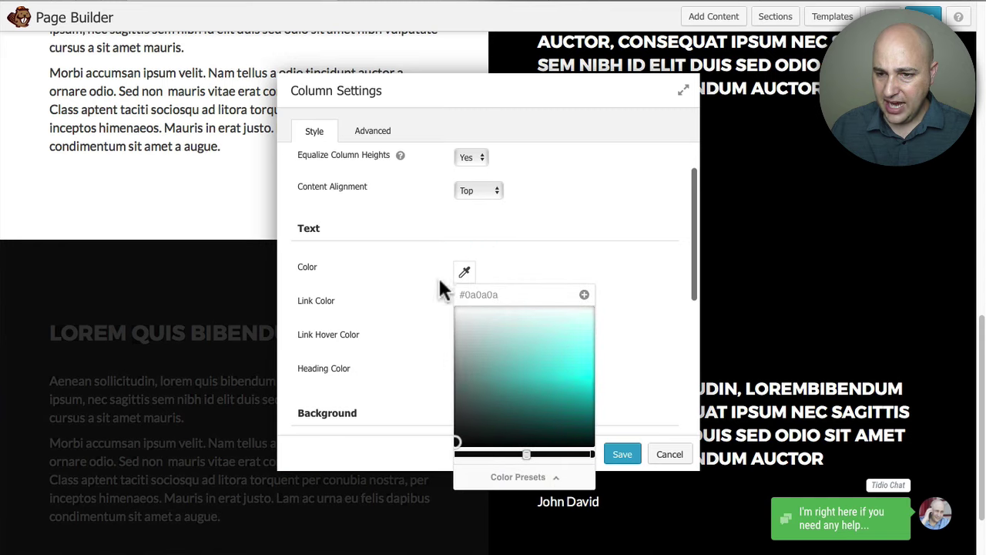
left_click_drag(460, 441, 440, 288)
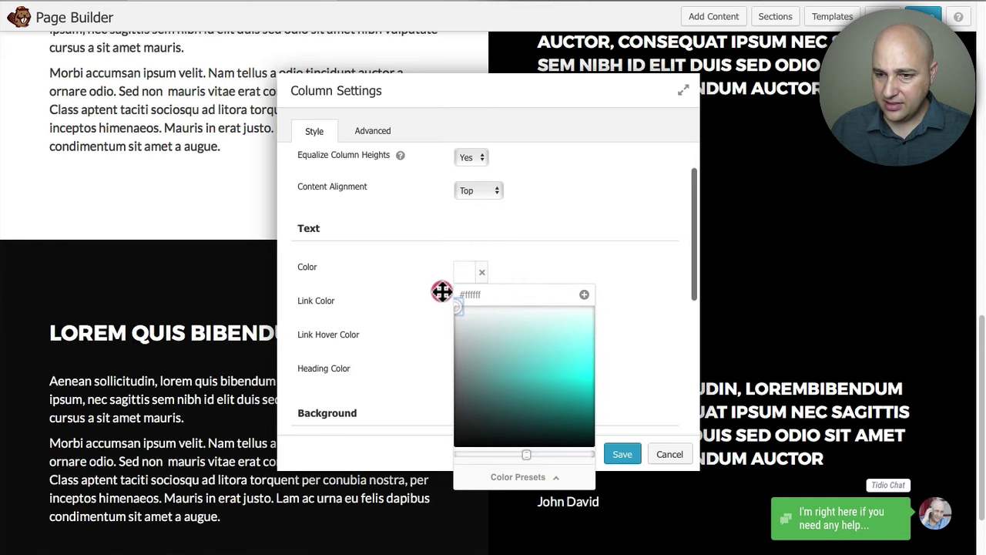
left_click(416, 288)
scroll(535, 342, "down", 3)
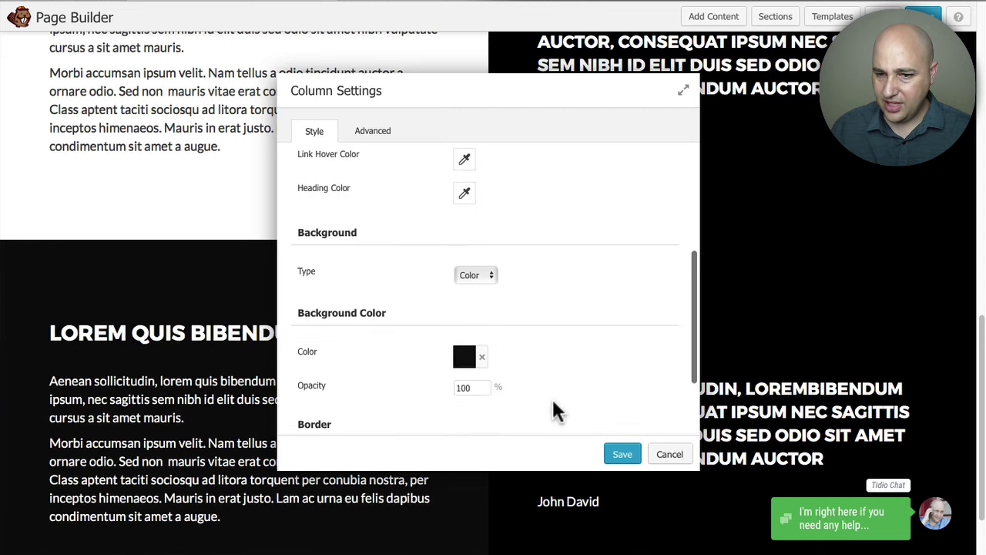
left_click(621, 454)
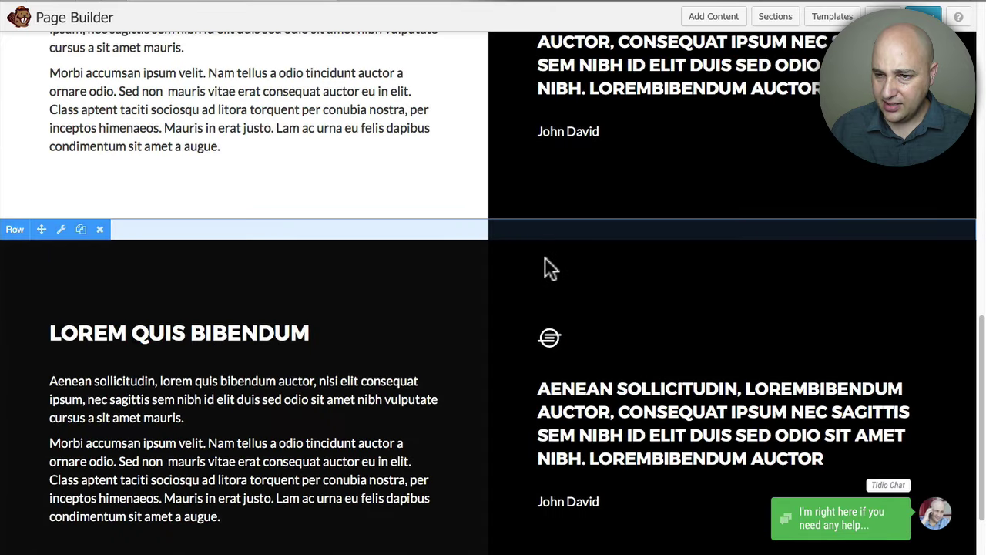
Step: Clear the text color and background color of the quote column in the duplicated row and save the column settings
left_click(595, 322)
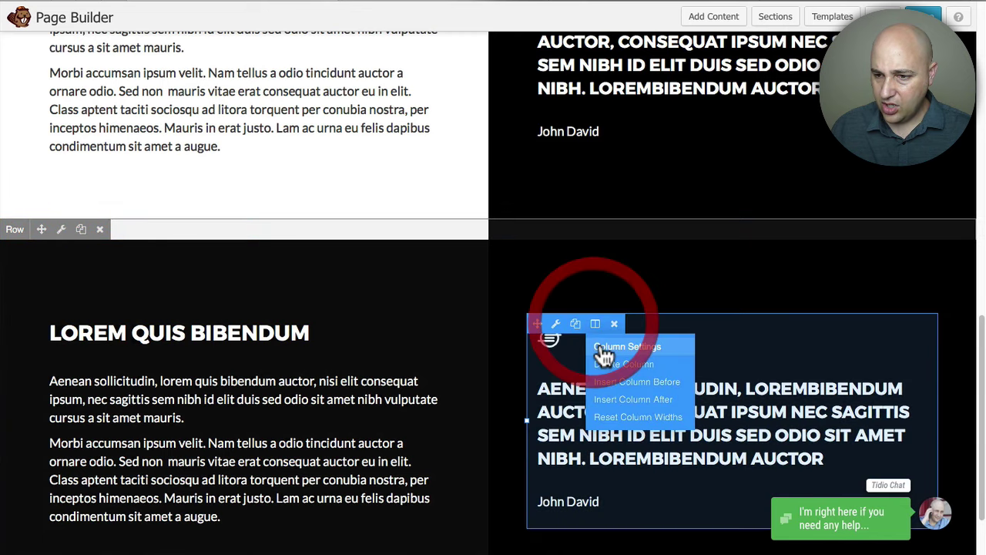
left_click(594, 346)
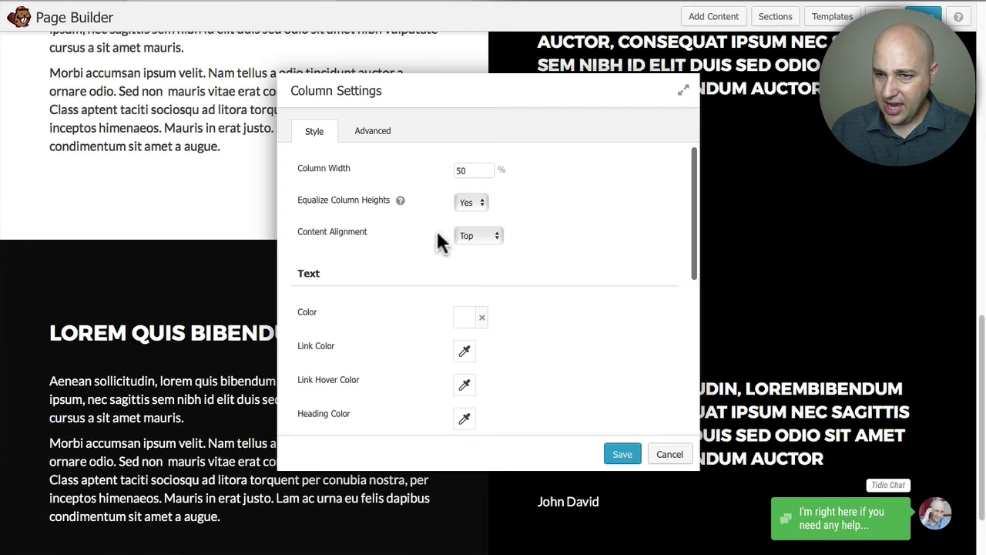
scroll(409, 296, "down", 1)
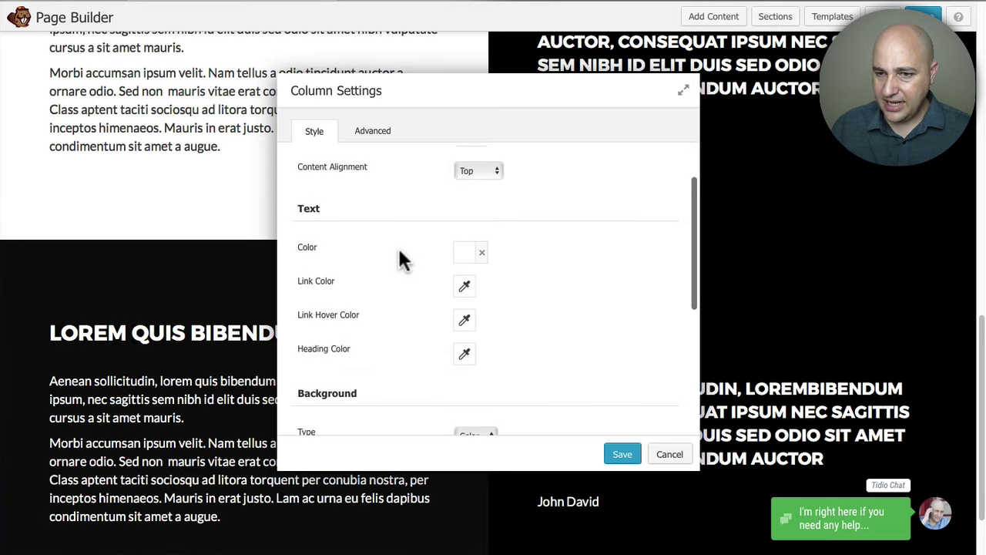
left_click(482, 253)
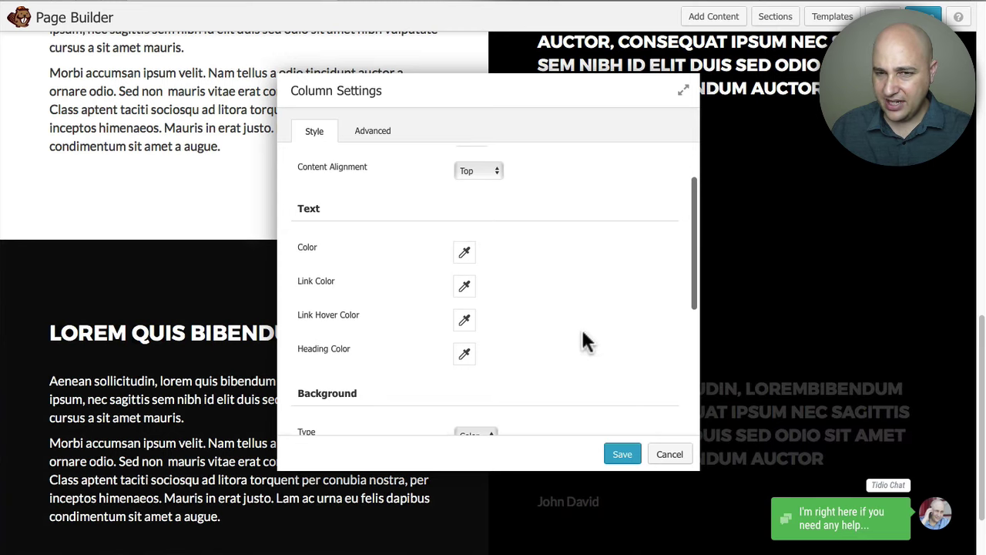
scroll(570, 336, "down", 2)
scroll(541, 322, "down", 2)
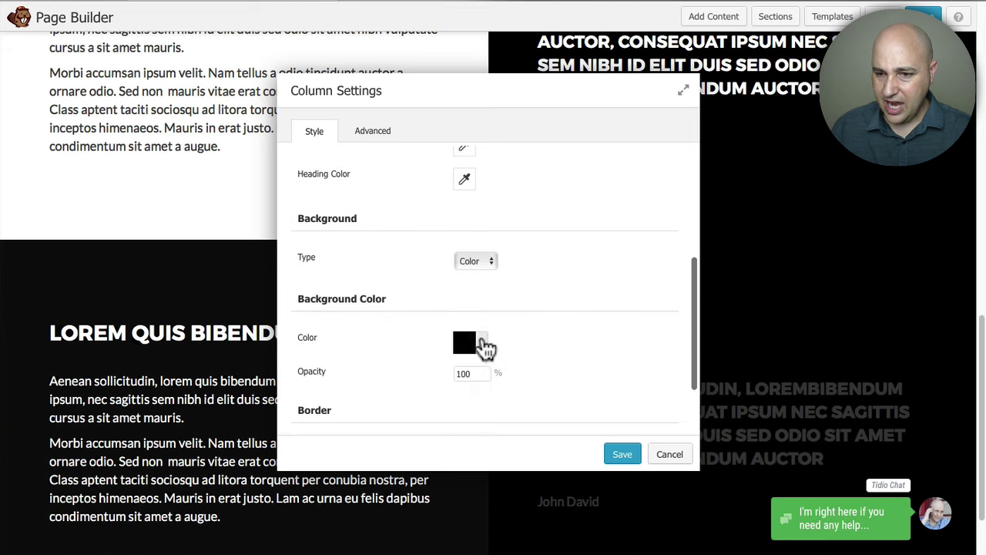
left_click(482, 342)
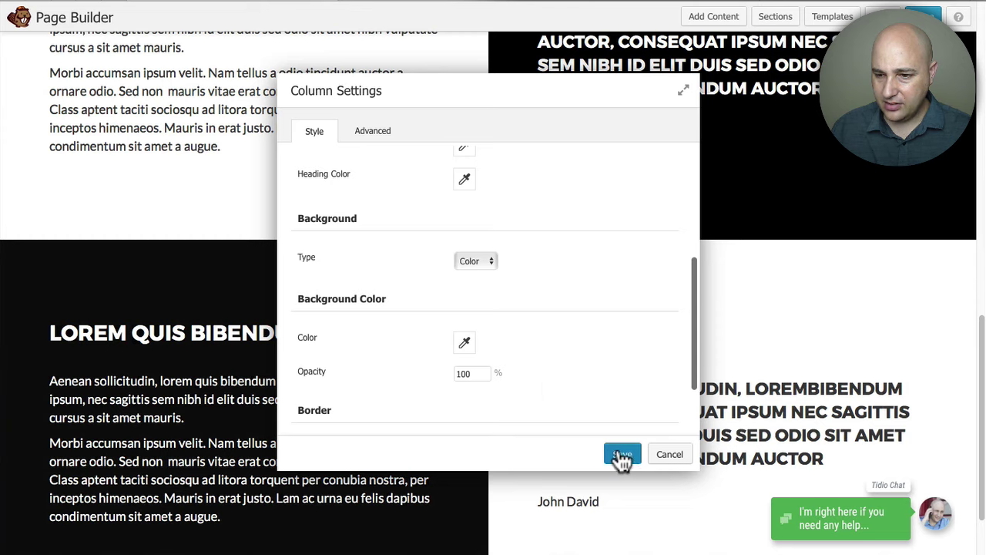
left_click_drag(553, 93, 501, 97)
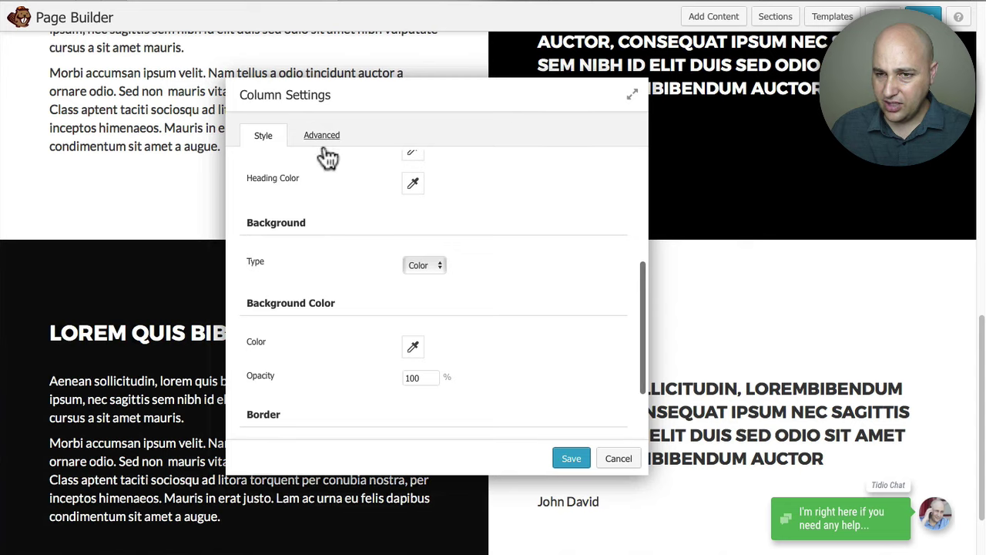
left_click(570, 459)
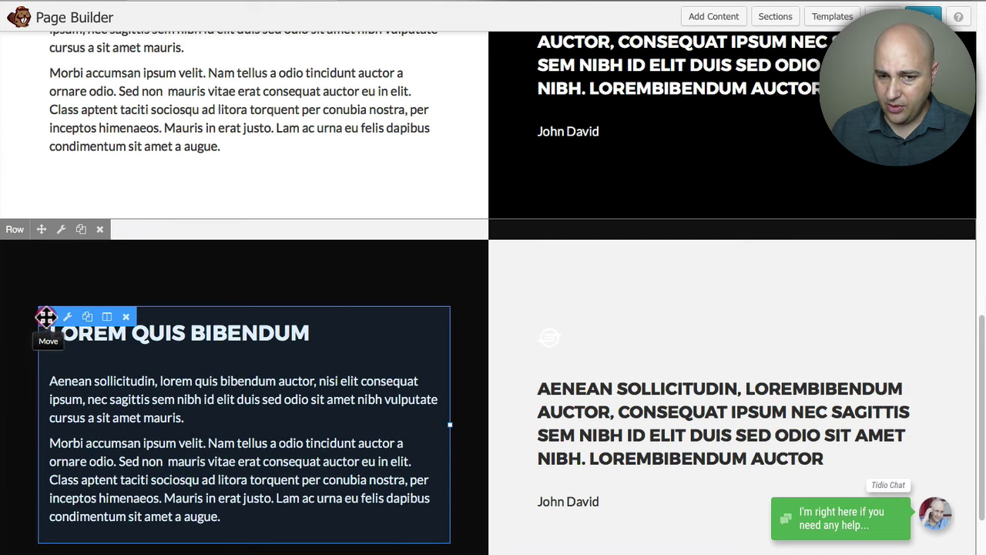
Step: Swap the duplicated row's content, moving the Lorem Quis Bibendum text into the light column and the quote into the dark column
left_click_drag(54, 316, 679, 391)
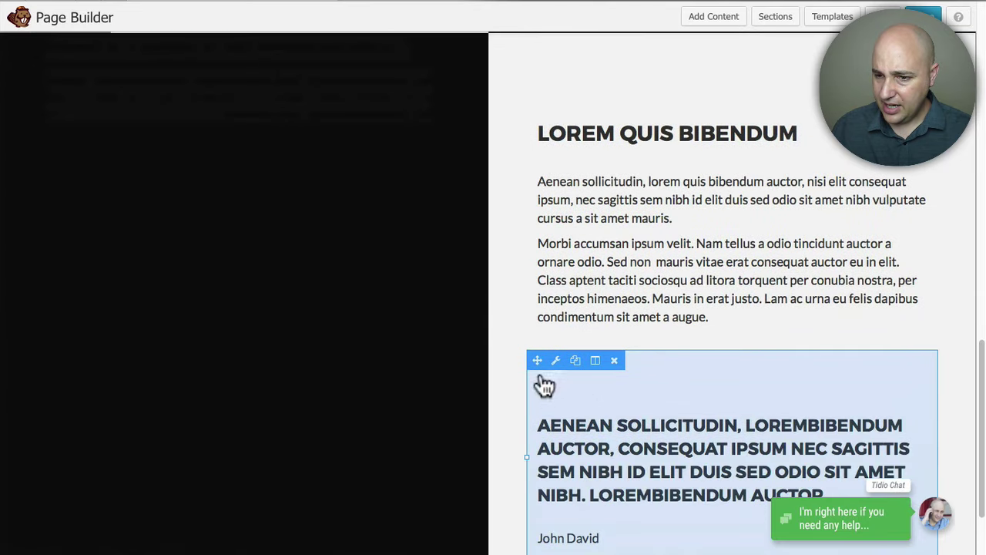
left_click_drag(537, 359, 278, 228)
scroll(588, 303, "up", 5)
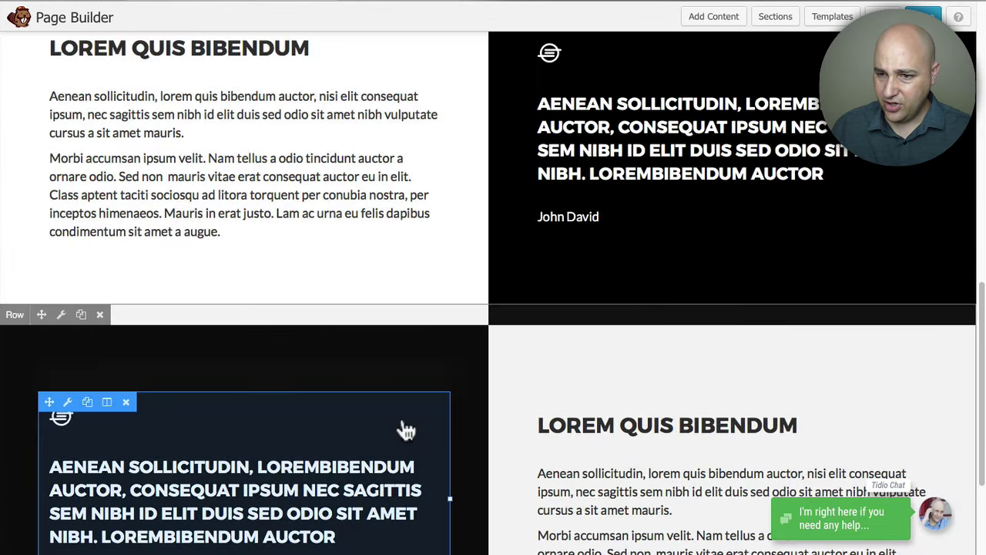
scroll(519, 388, "down", 5)
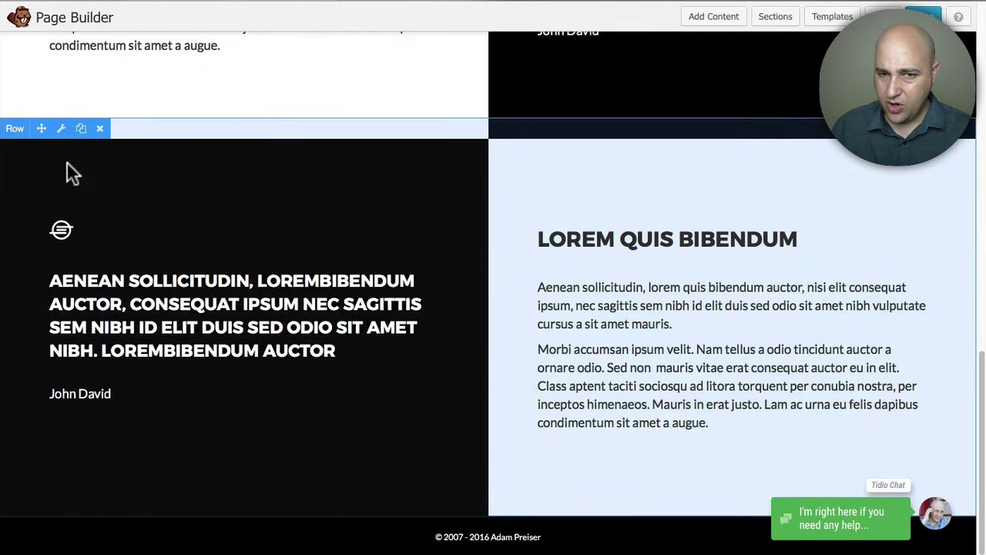
Step: Try a Big Triangle Right top separator with background #f2f2f2 on the duplicated two-column row and save the row settings
left_click(63, 129)
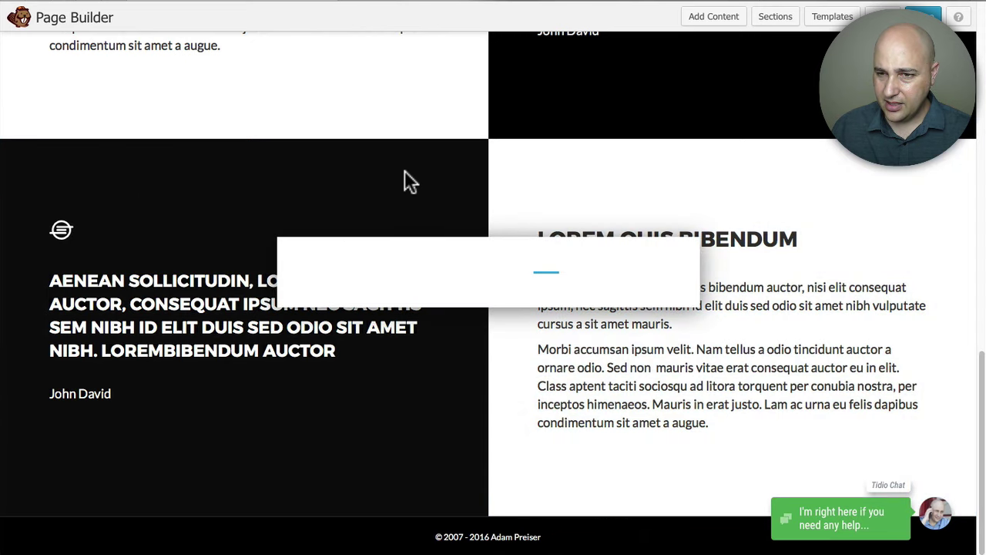
left_click(367, 131)
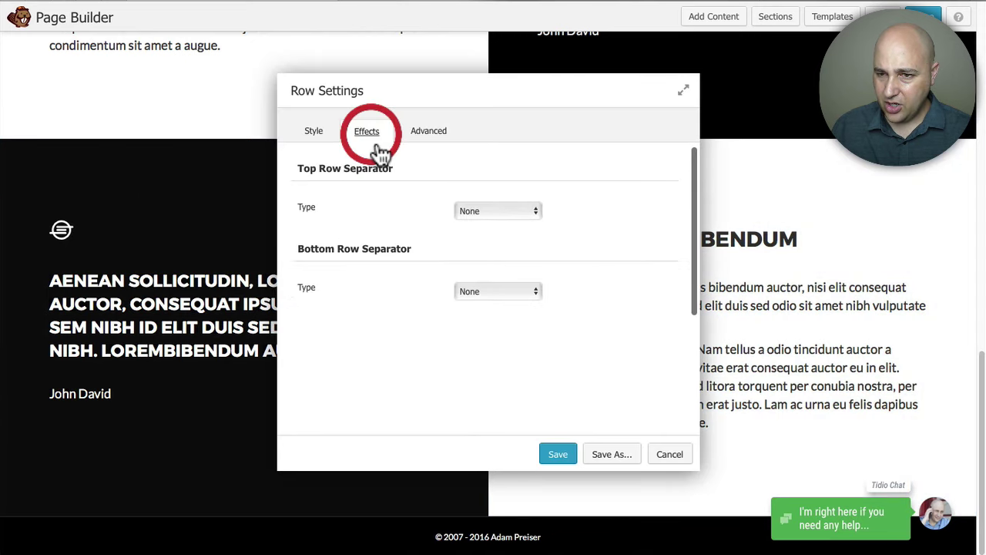
left_click(486, 209)
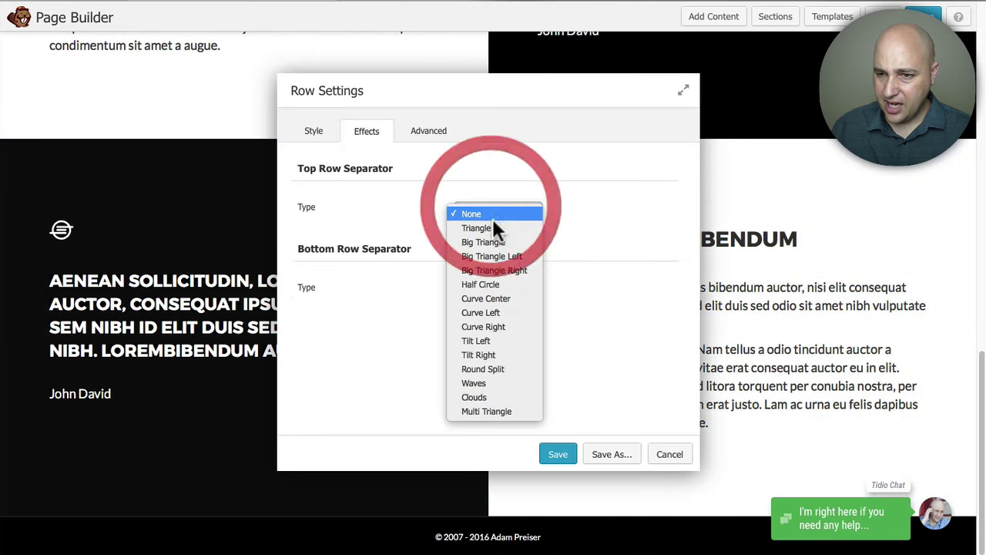
left_click(492, 270)
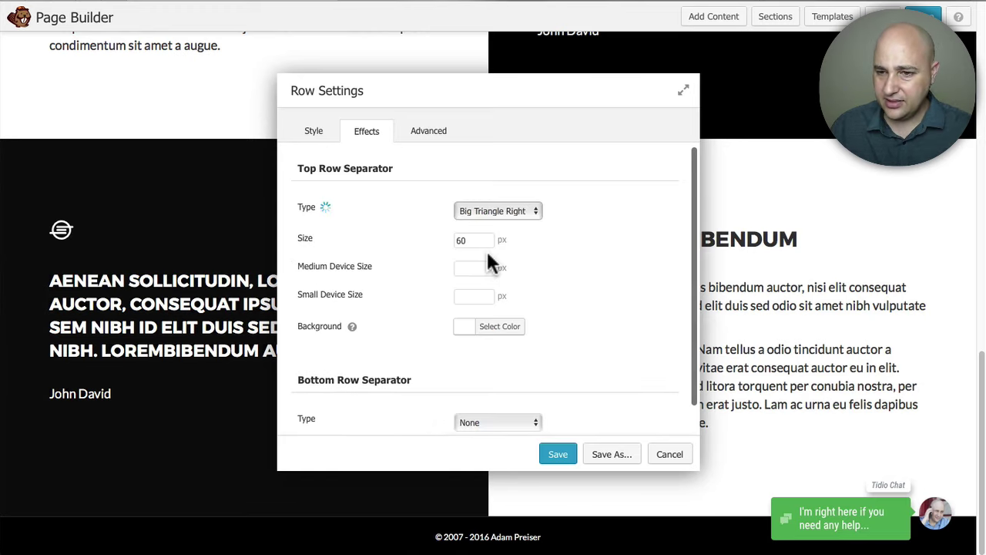
left_click(499, 311)
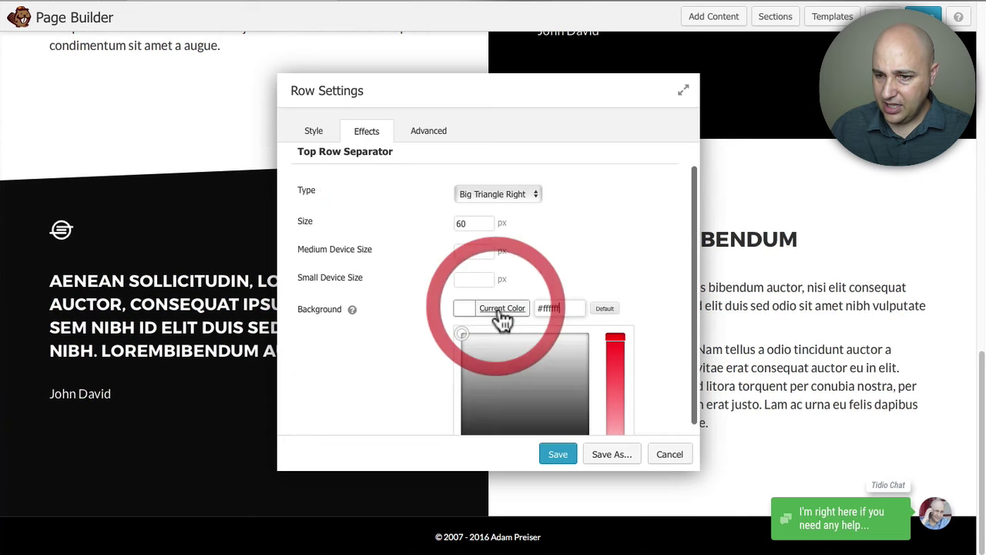
left_click_drag(560, 308, 521, 306)
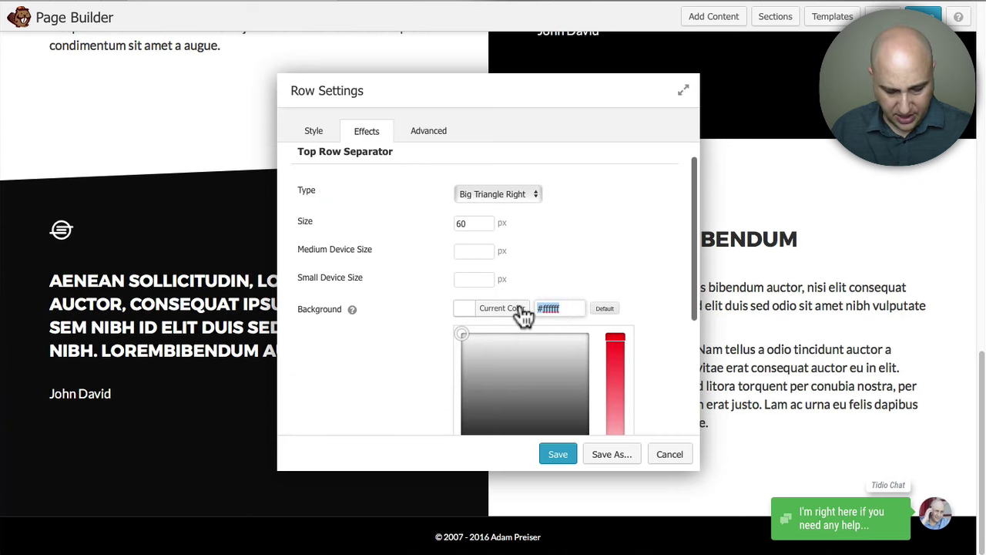
type("f2f2f2")
left_click(601, 262)
left_click(557, 454)
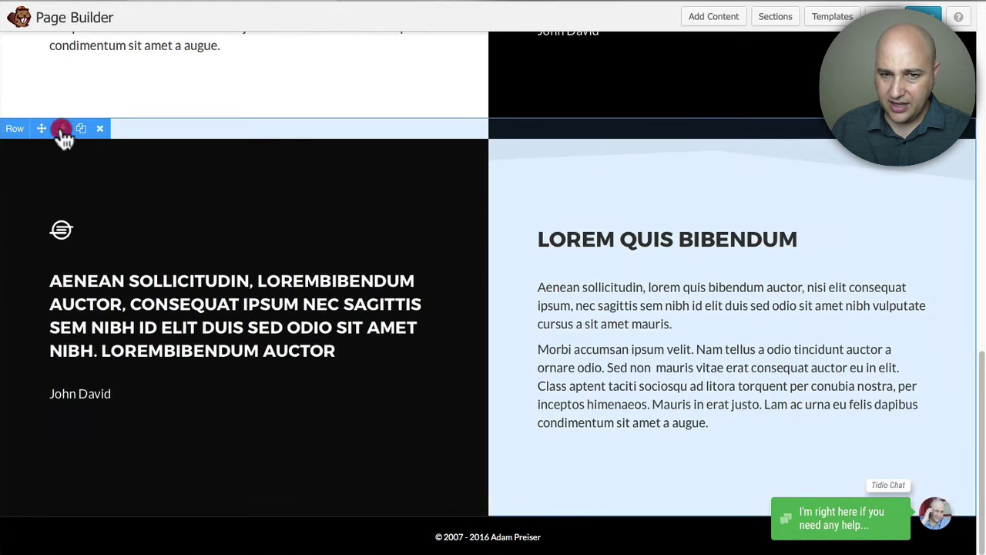
Step: Set the duplicated row's top separator to None, give it a Big Triangle Left bottom separator with background #f1f2f2, and save
left_click(61, 129)
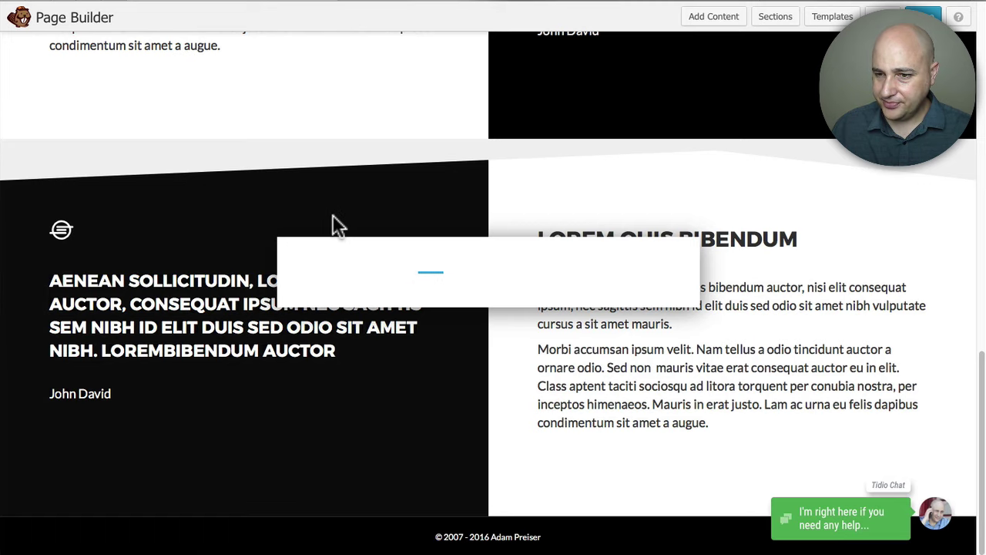
left_click(366, 133)
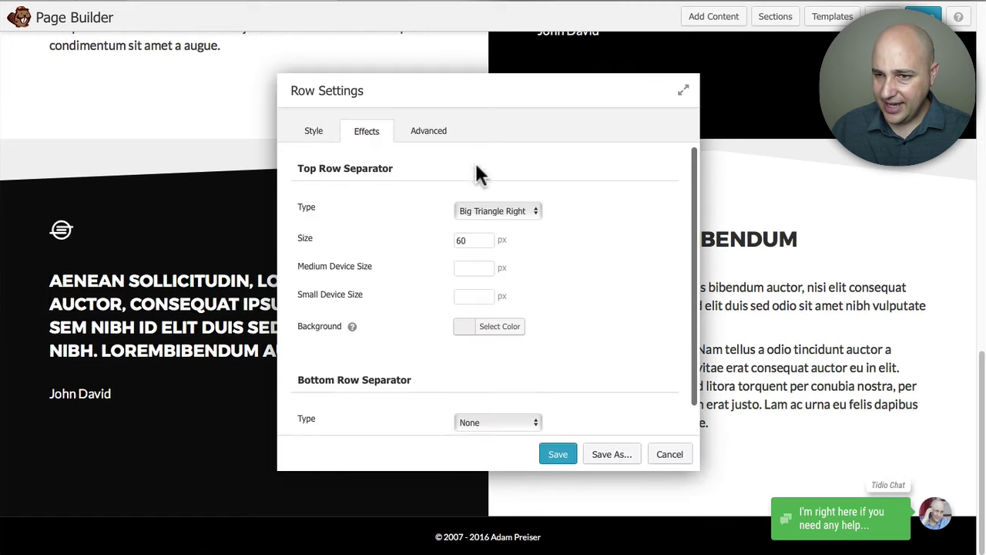
left_click(495, 211)
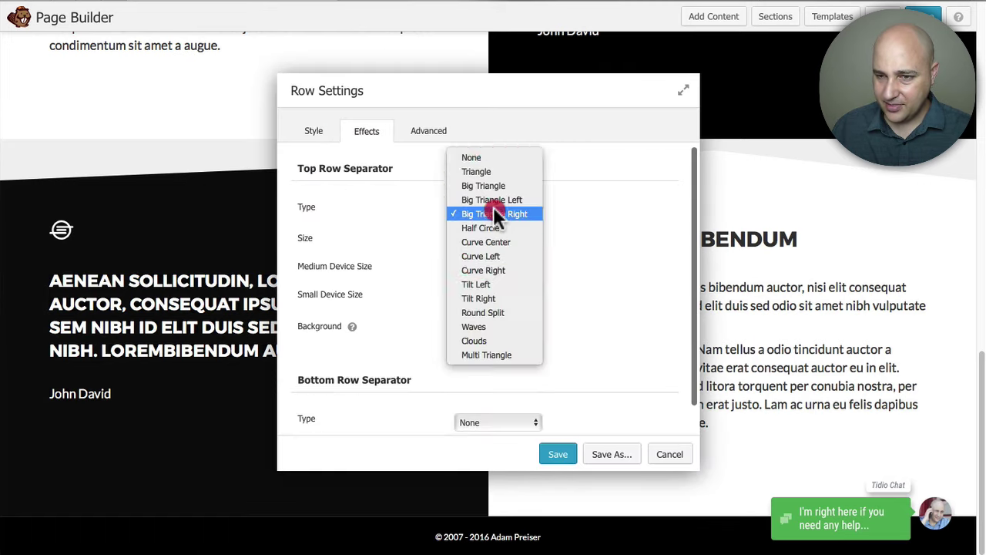
left_click(487, 153)
left_click(489, 290)
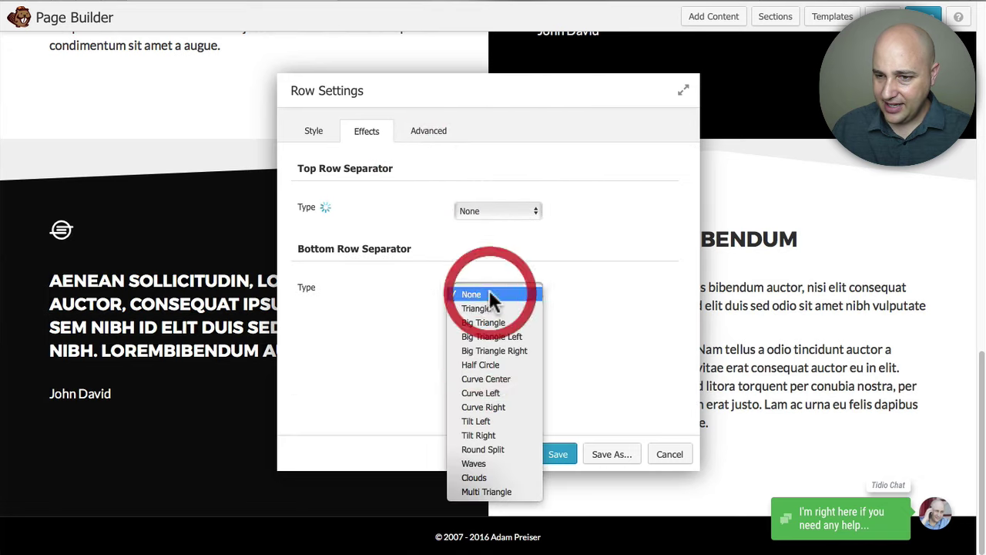
left_click(501, 337)
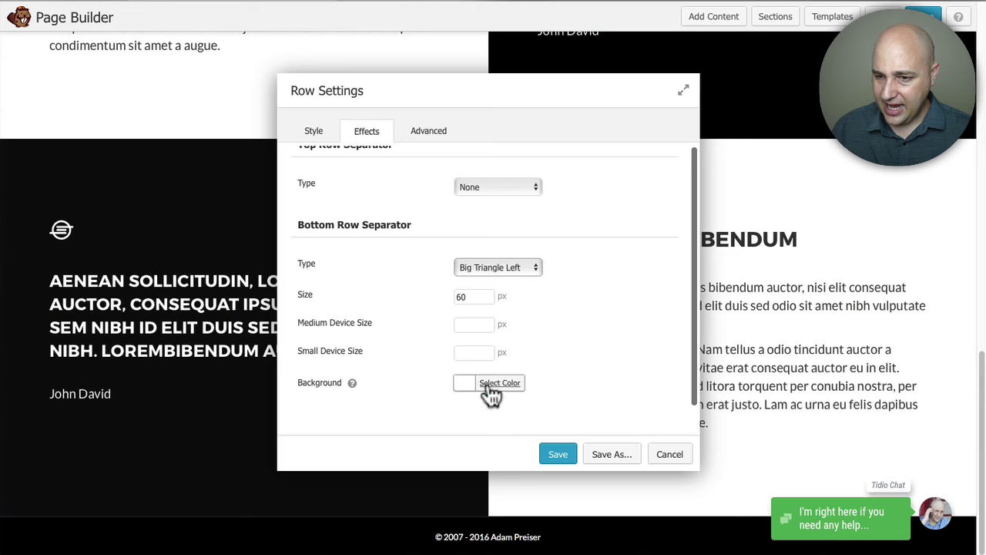
left_click(499, 406)
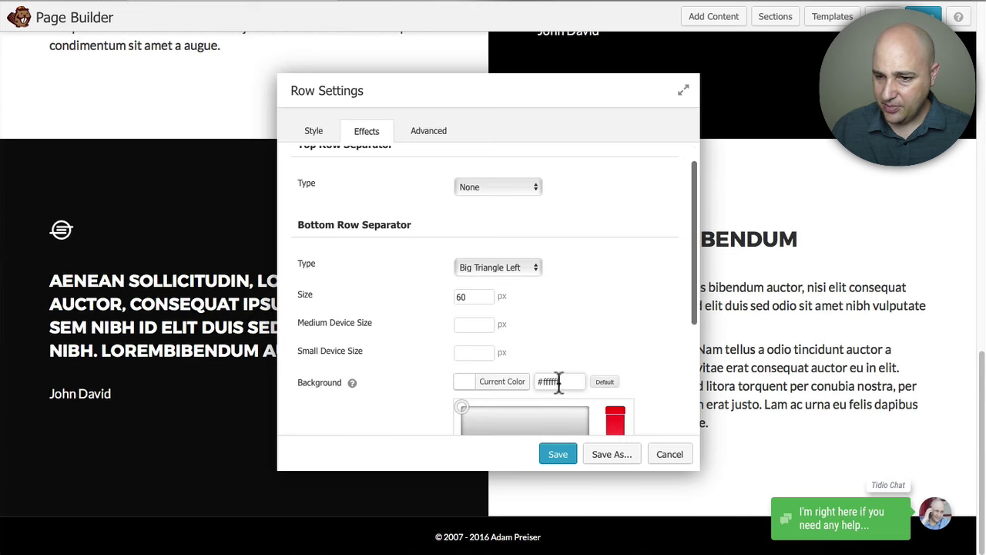
left_click(609, 309)
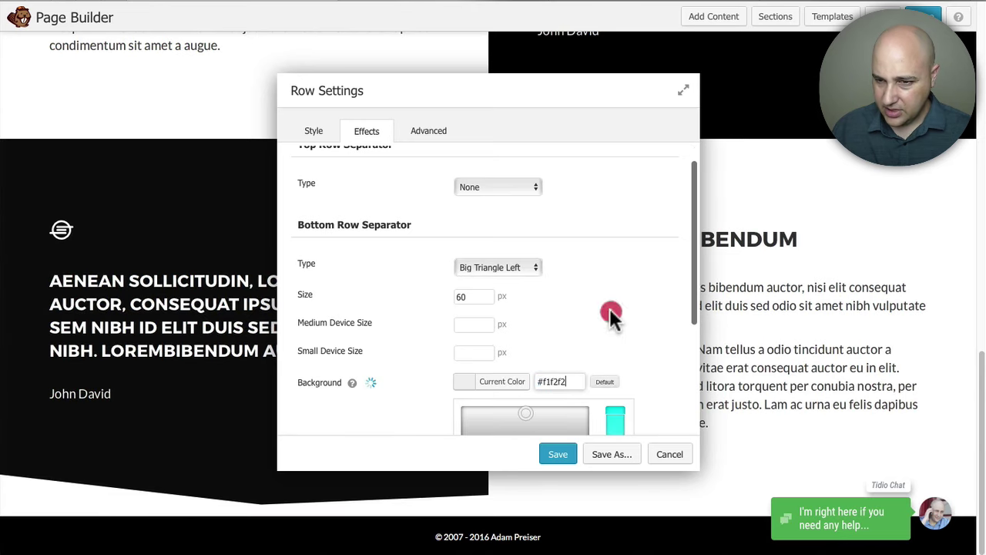
scroll(601, 306, "down", 3)
left_click(551, 457)
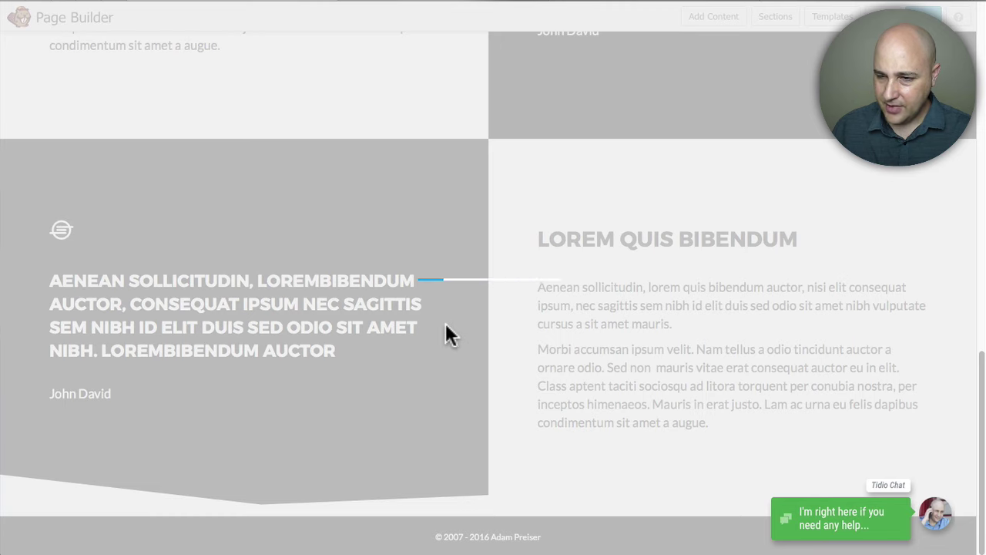
Step: Insert the four-card content section 260 from the prebuilt sections below the last two-column row
scroll(447, 332, "up", 5)
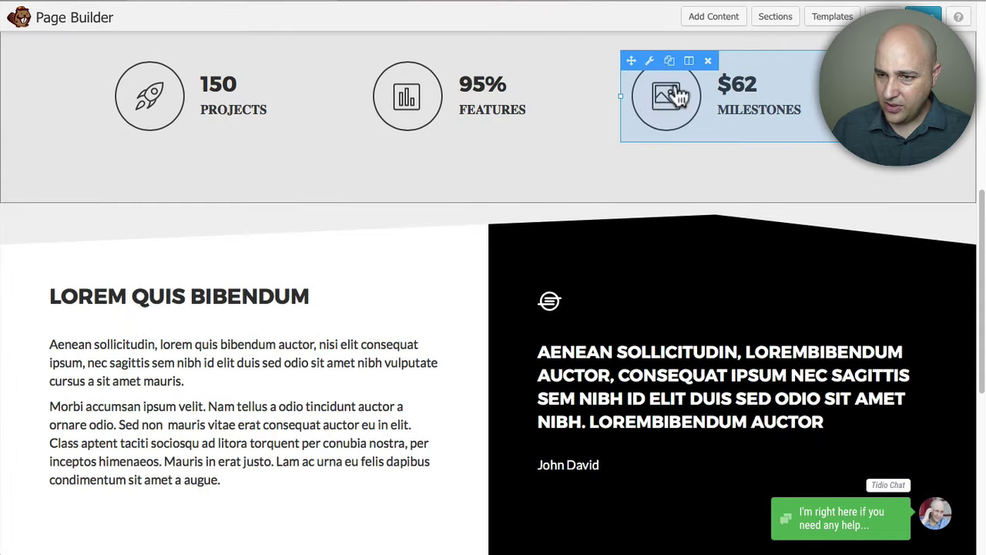
scroll(607, 118, "down", 1)
scroll(606, 118, "down", 5)
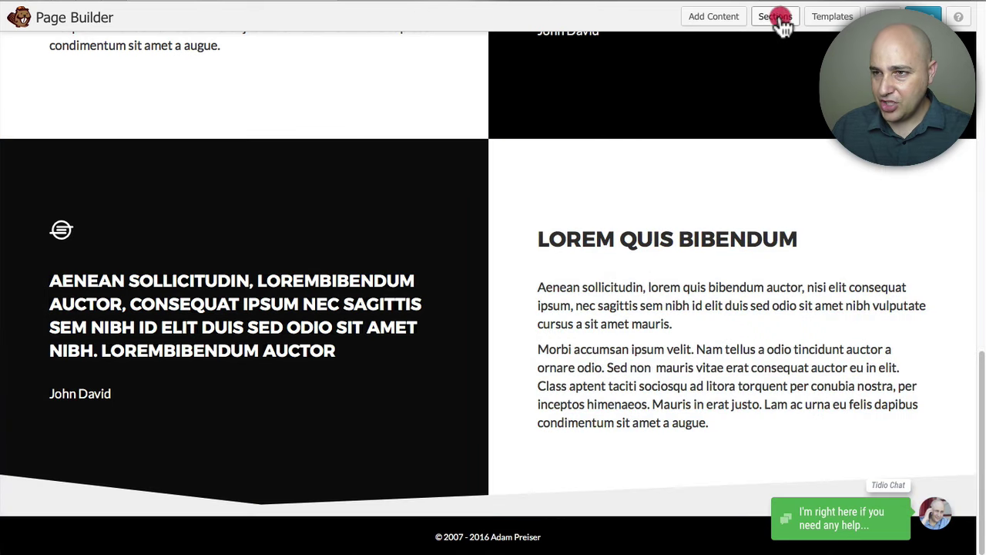
left_click(777, 17)
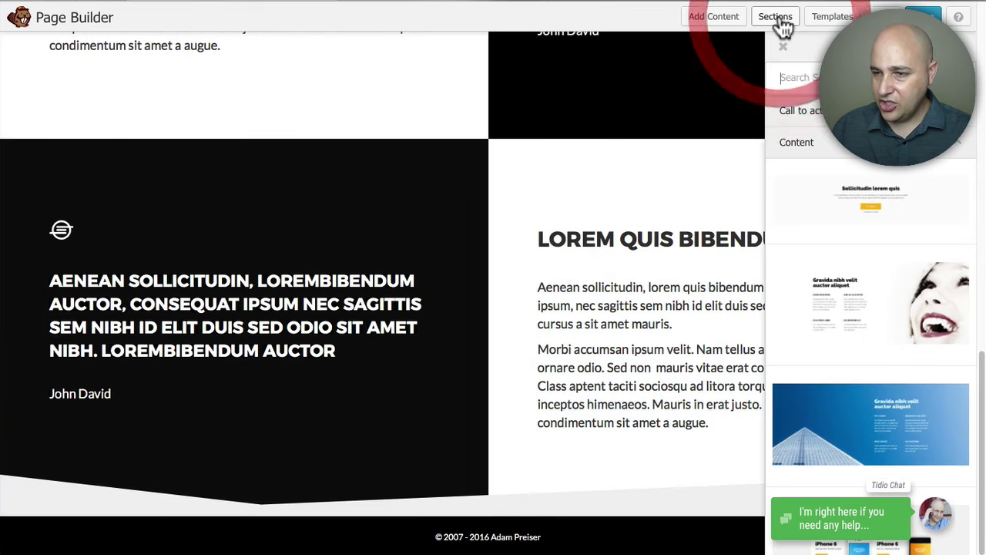
scroll(831, 168, "down", 10)
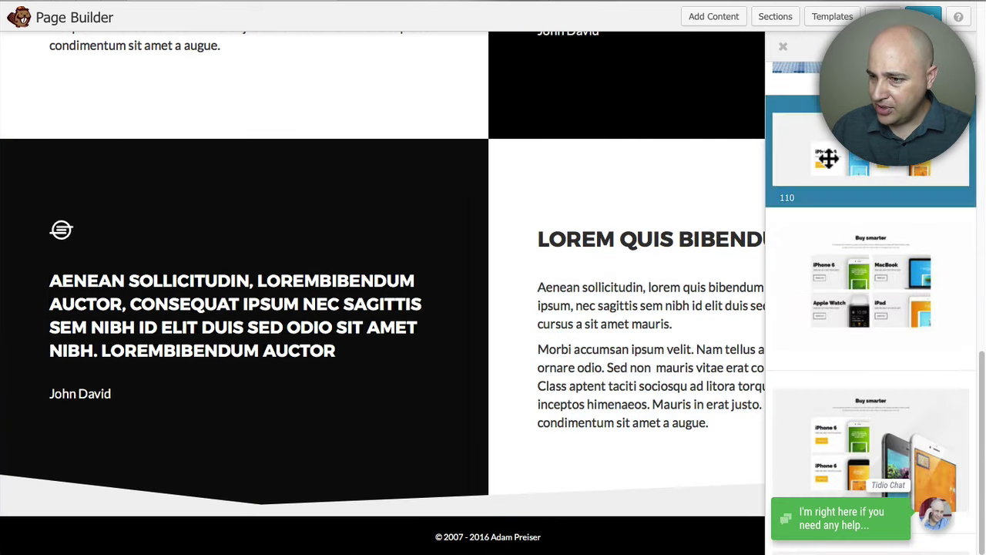
scroll(828, 158, "down", 8)
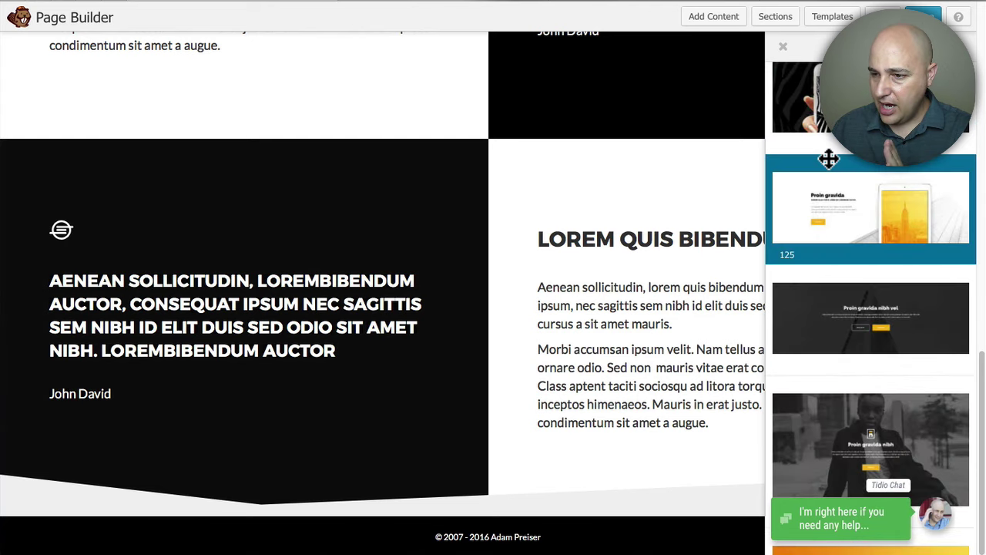
scroll(828, 158, "up", 15)
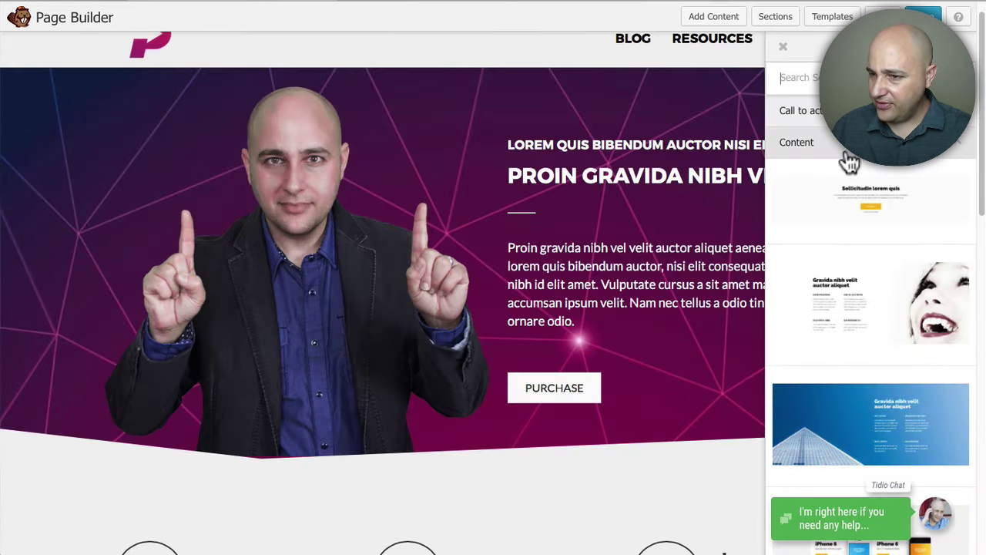
scroll(936, 221, "down", 10)
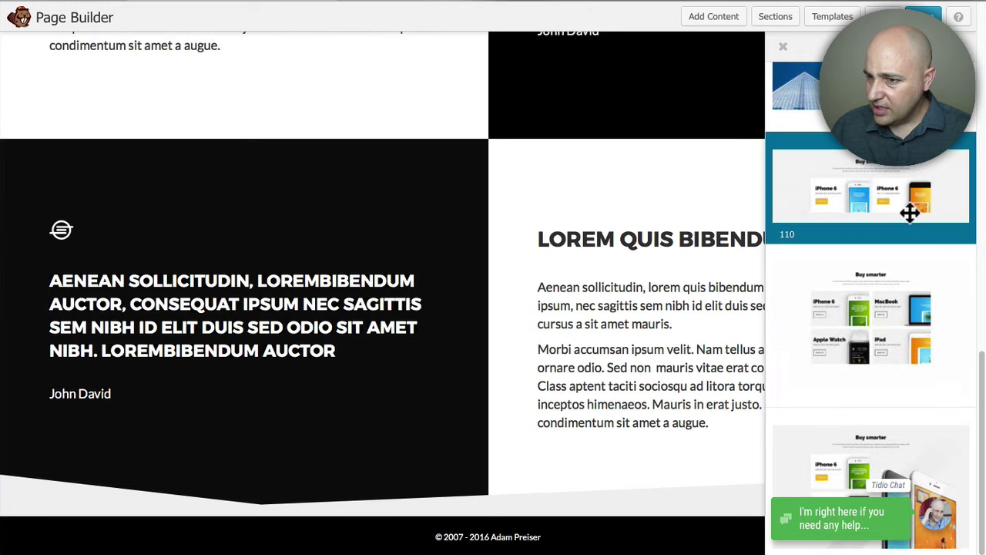
scroll(905, 211, "down", 10)
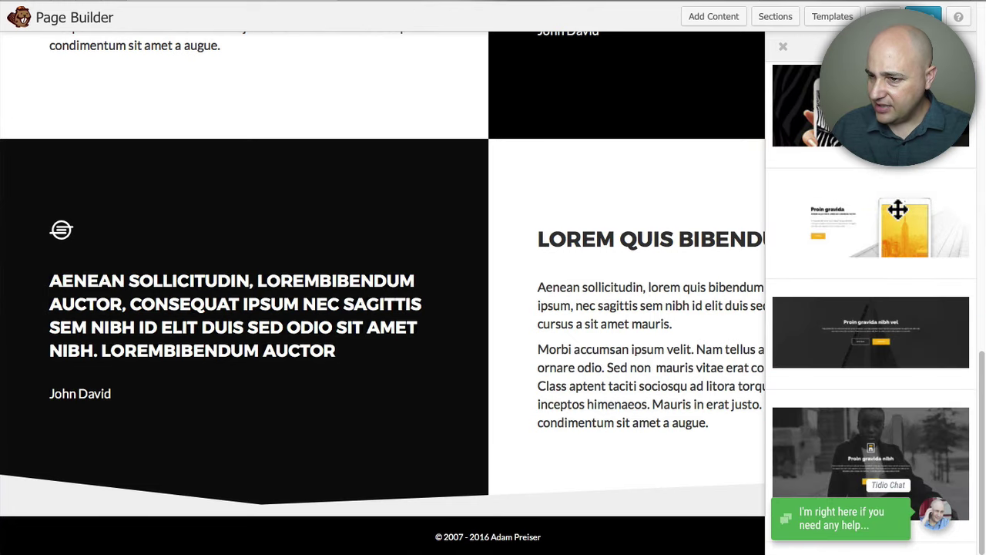
scroll(898, 209, "down", 10)
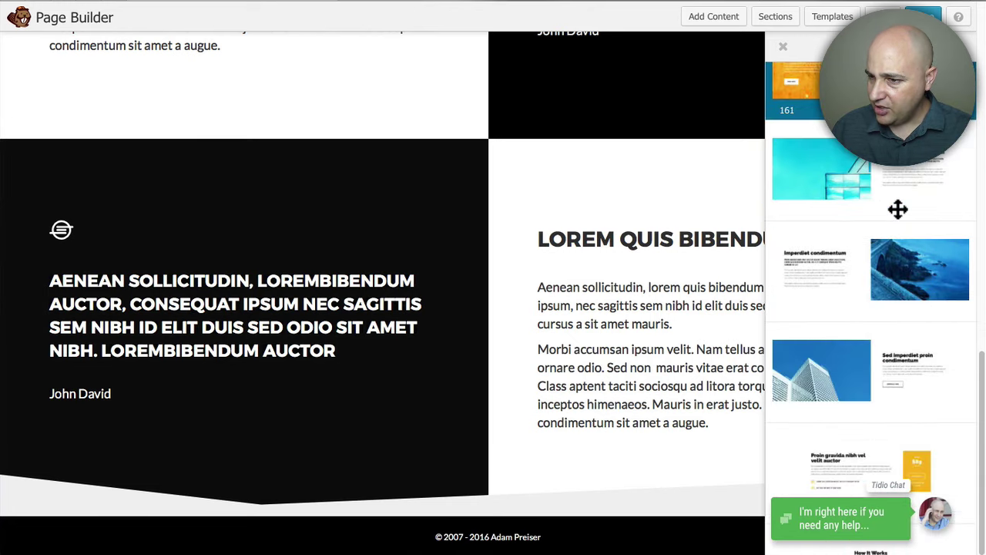
scroll(898, 209, "down", 5)
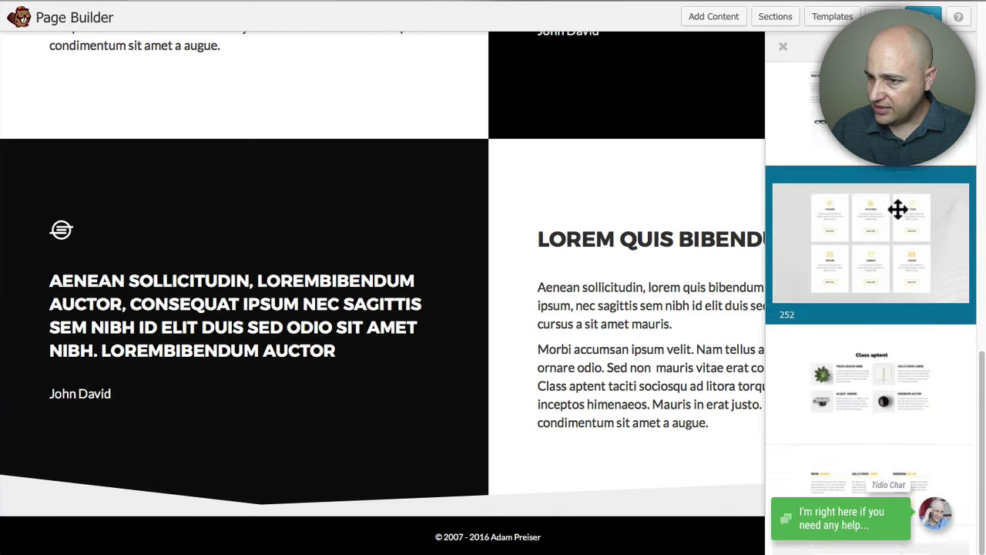
scroll(865, 196, "down", 5)
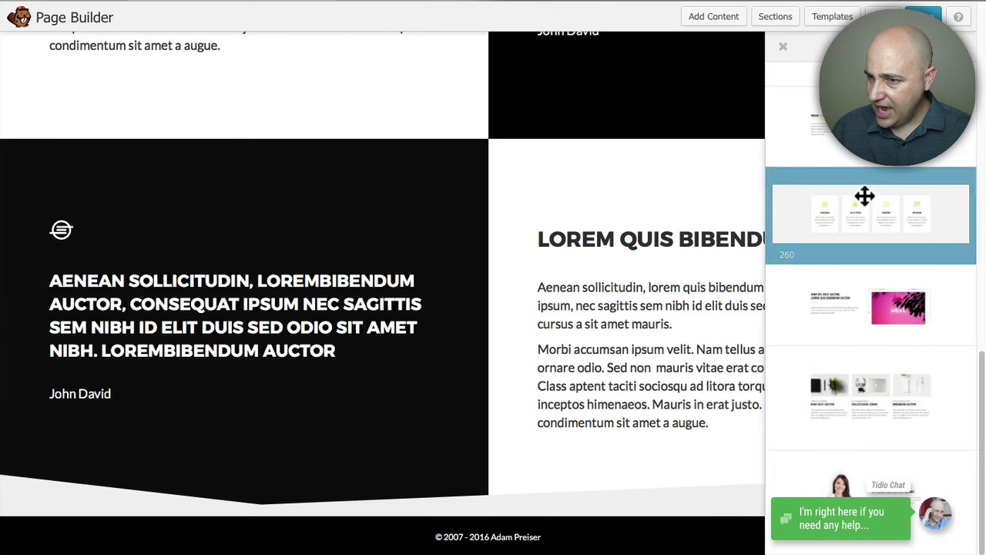
left_click_drag(857, 219, 459, 424)
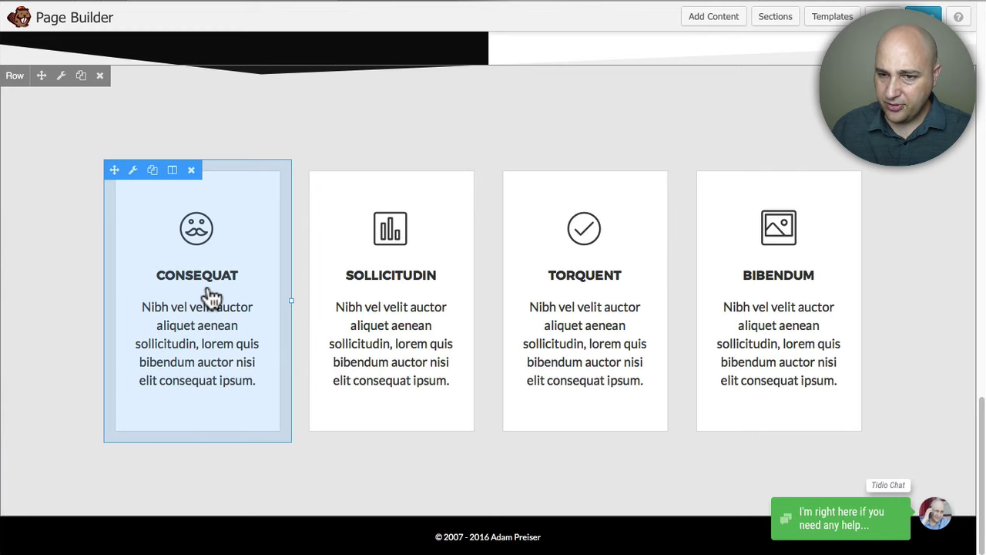
Step: Delete the Consequat card from the new four-card row and open the Sollicitudin card's settings
left_click(191, 169)
left_click(622, 273)
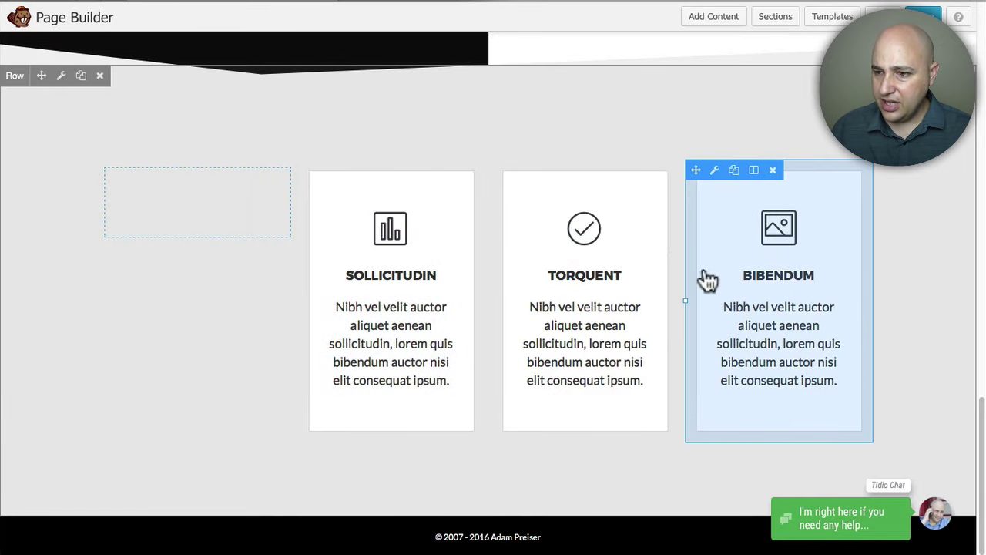
left_click(403, 300)
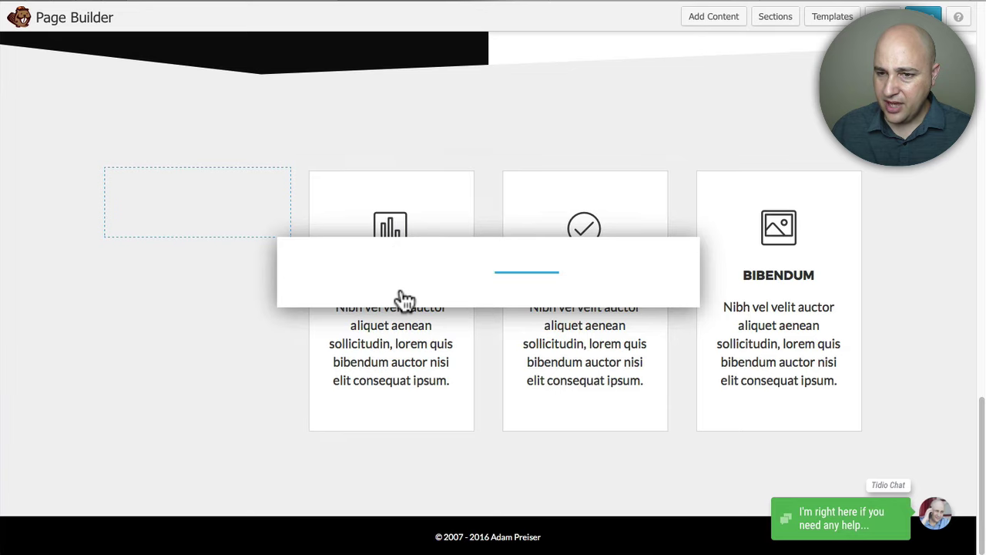
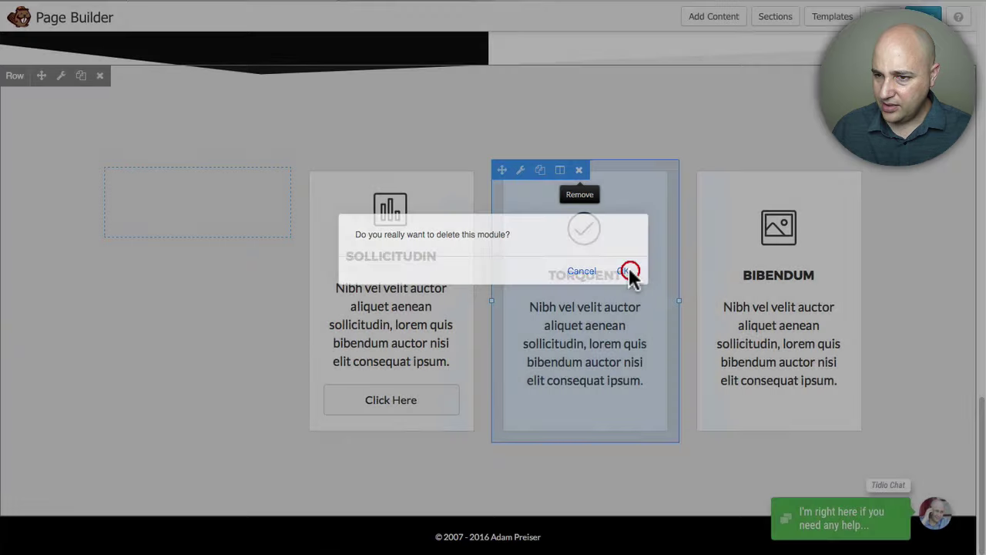
Step: Delete the Bibendum card from the last column of the four-card row
left_click(773, 170)
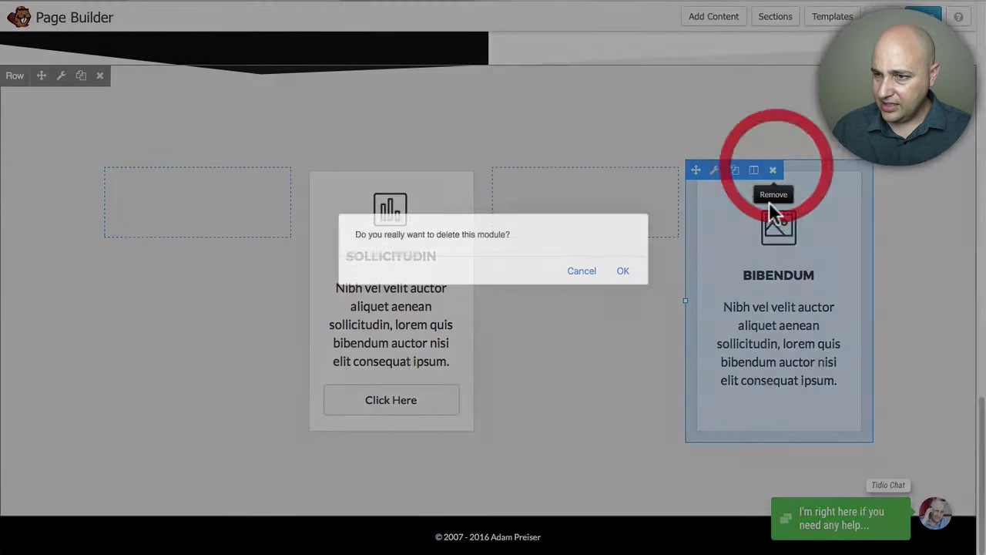
left_click(623, 274)
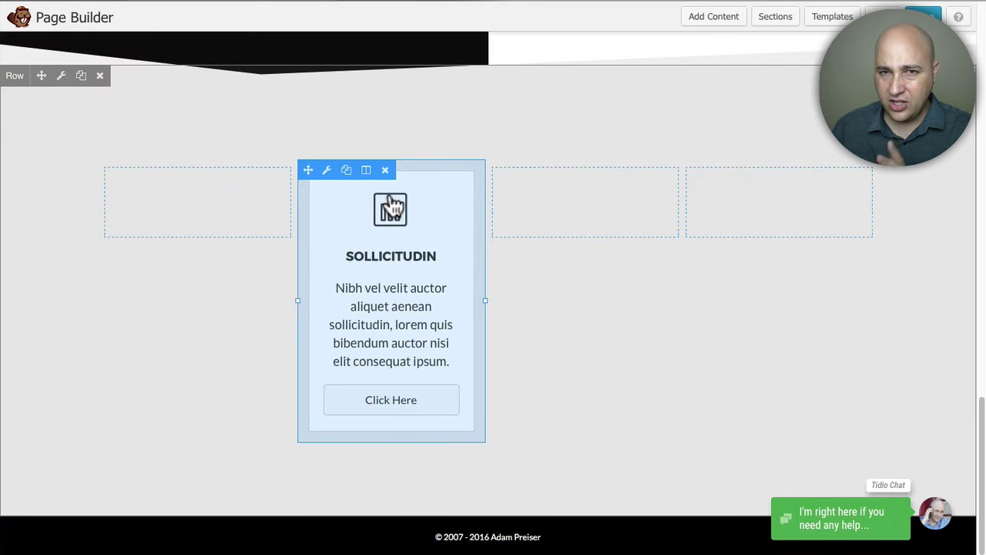
Step: Duplicate the Sollicitudin card with the Click Here button twice and move one copy into the empty third column
left_click(347, 170)
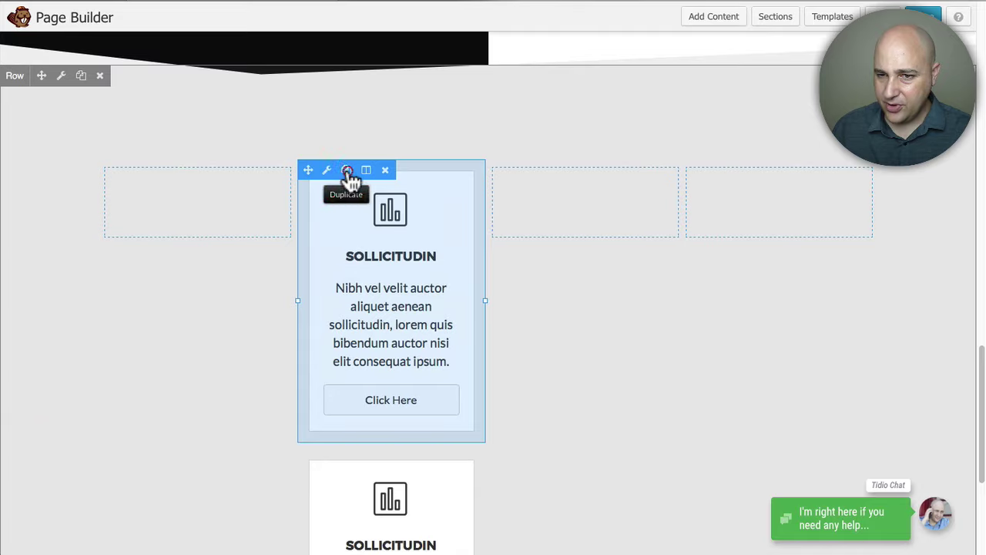
left_click(347, 171)
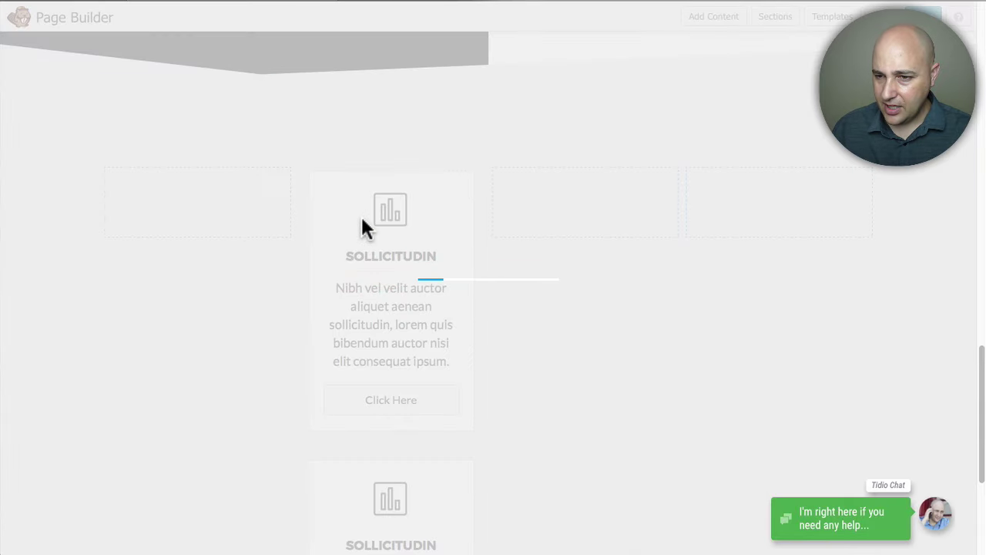
mouse_move(357, 205)
left_click_drag(319, 171, 562, 198)
mouse_move(326, 187)
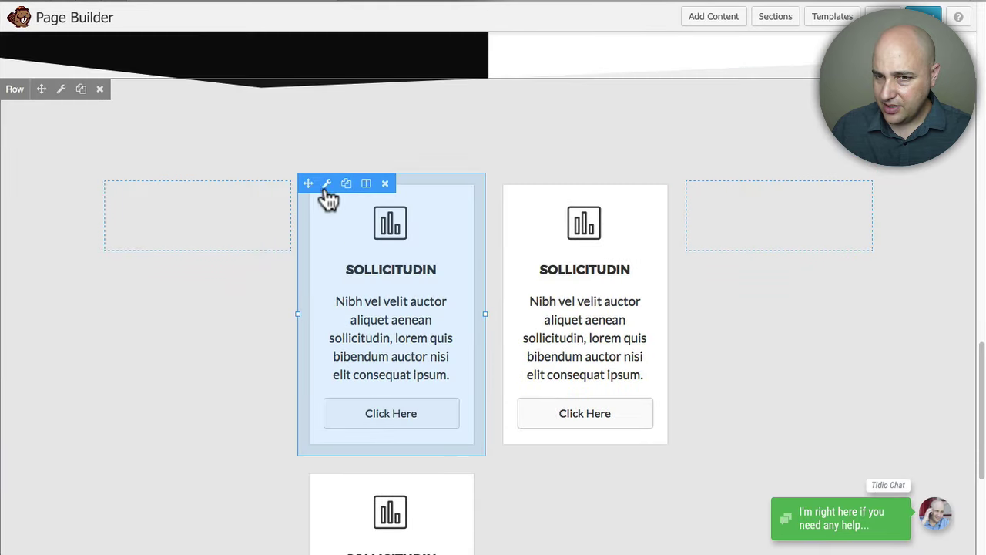
Step: Move the extra Sollicitudin card from the second column into the empty fourth column of the card row
left_click_drag(309, 183, 764, 213)
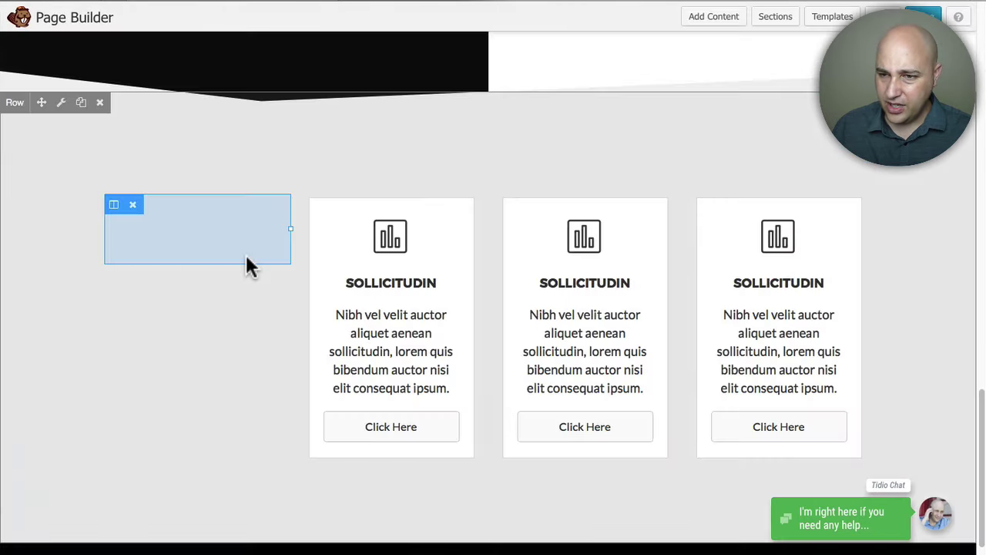
scroll(245, 252, "down", 1)
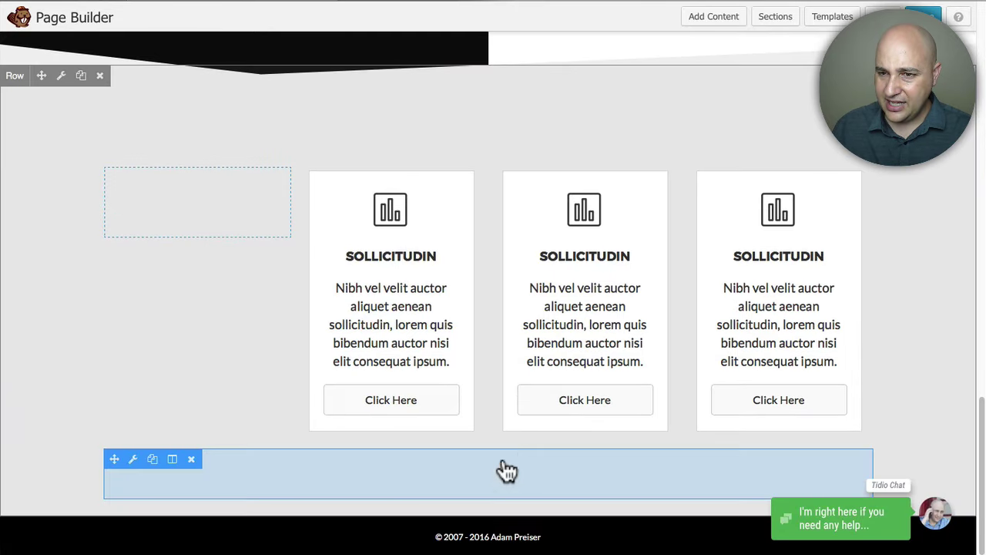
mouse_move(493, 381)
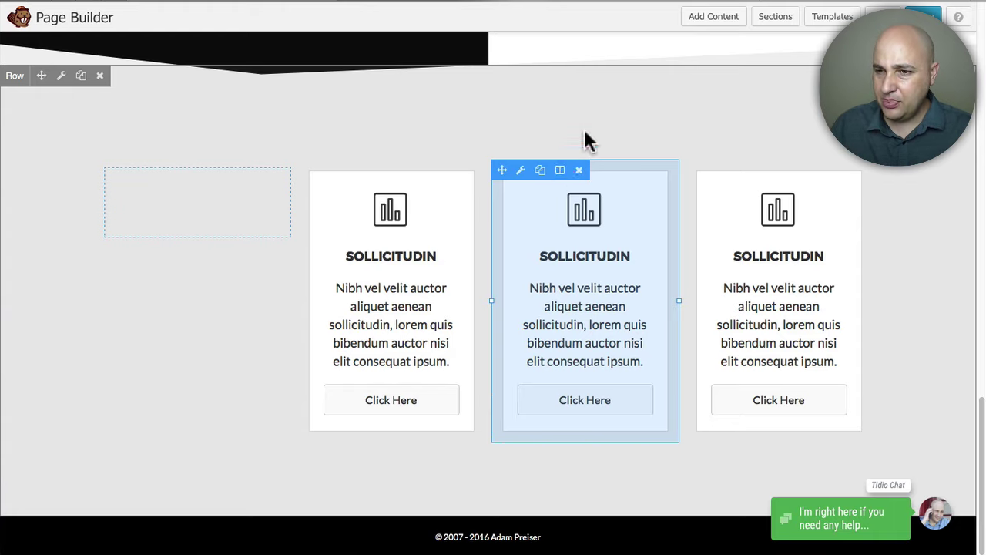
Step: Search the available content modules for "blog"
mouse_move(612, 130)
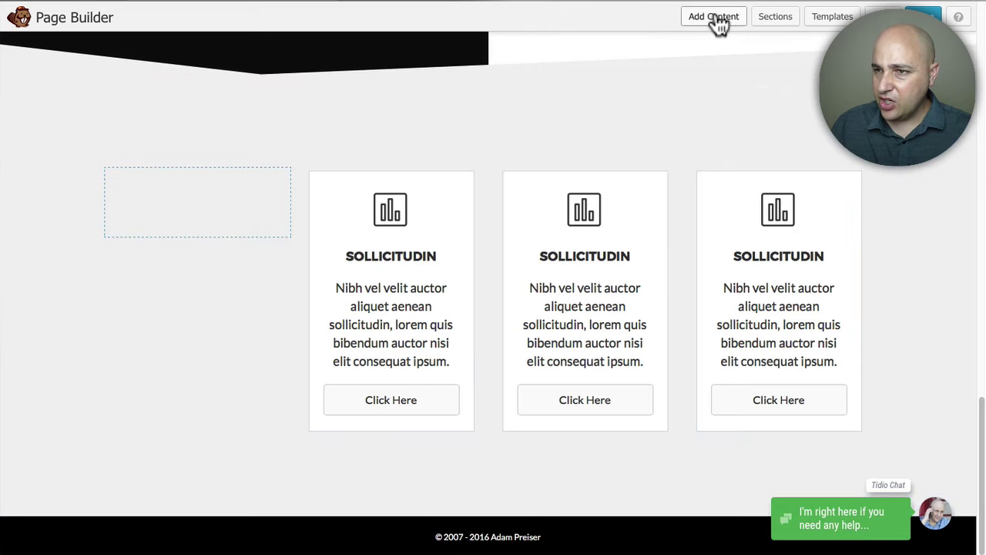
left_click(719, 24)
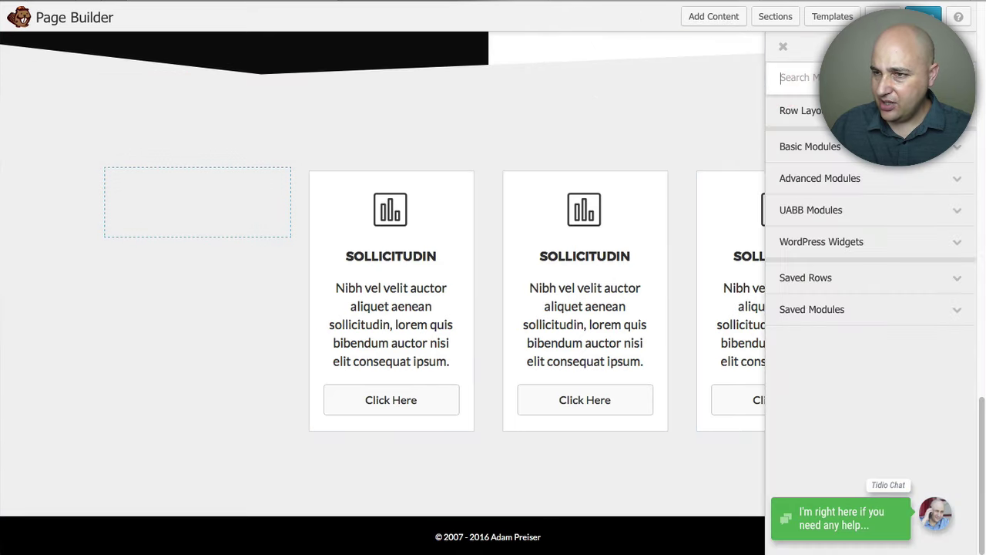
type("blog")
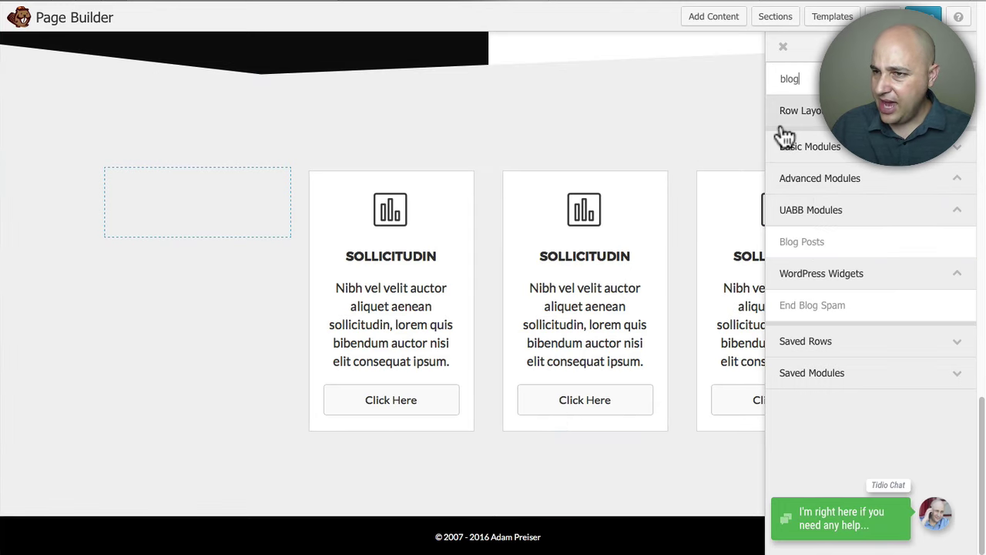
Step: Insert the yellow "Send us a message" section 59 from the Contact Info prebuilt sections below the card row
left_click(775, 19)
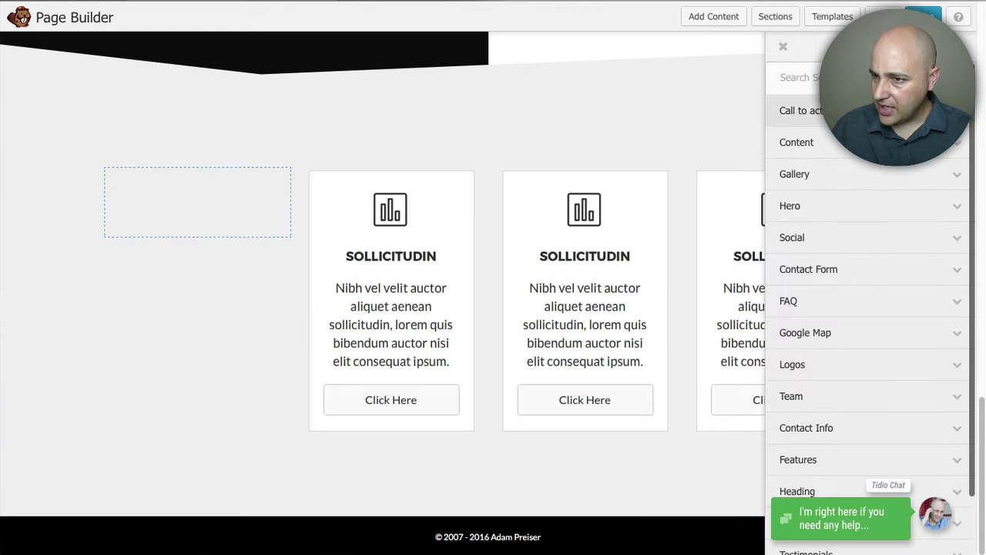
scroll(869, 215, "down", 1)
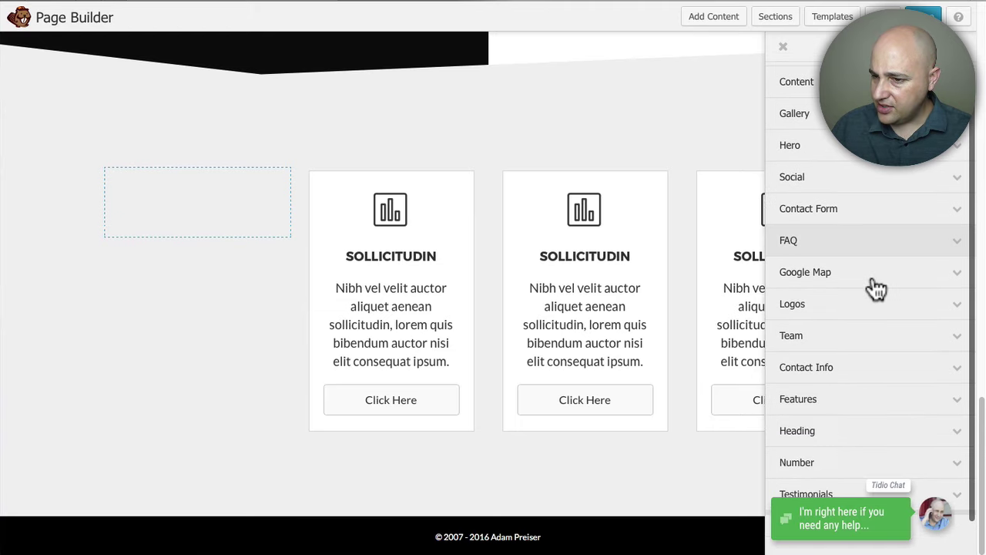
left_click(840, 370)
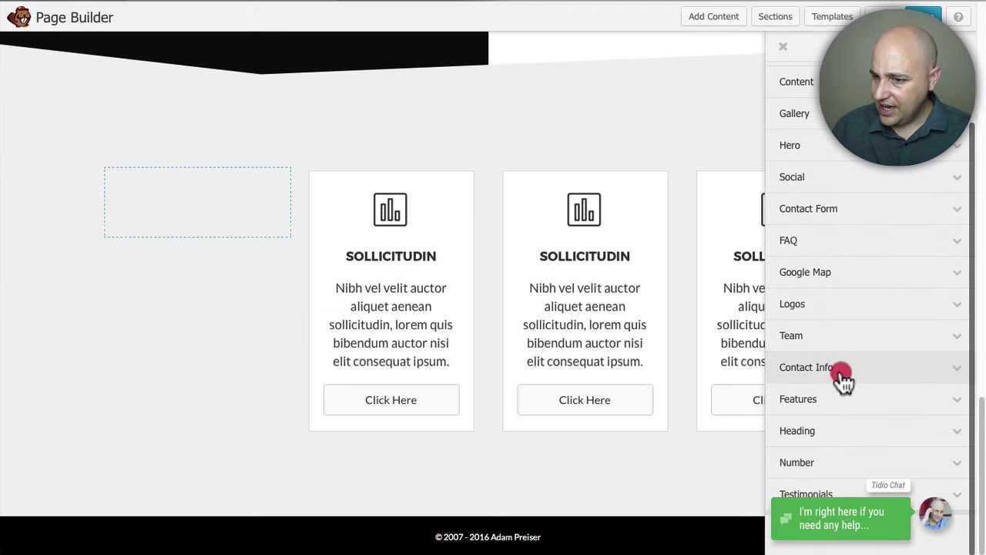
scroll(852, 346, "down", 3)
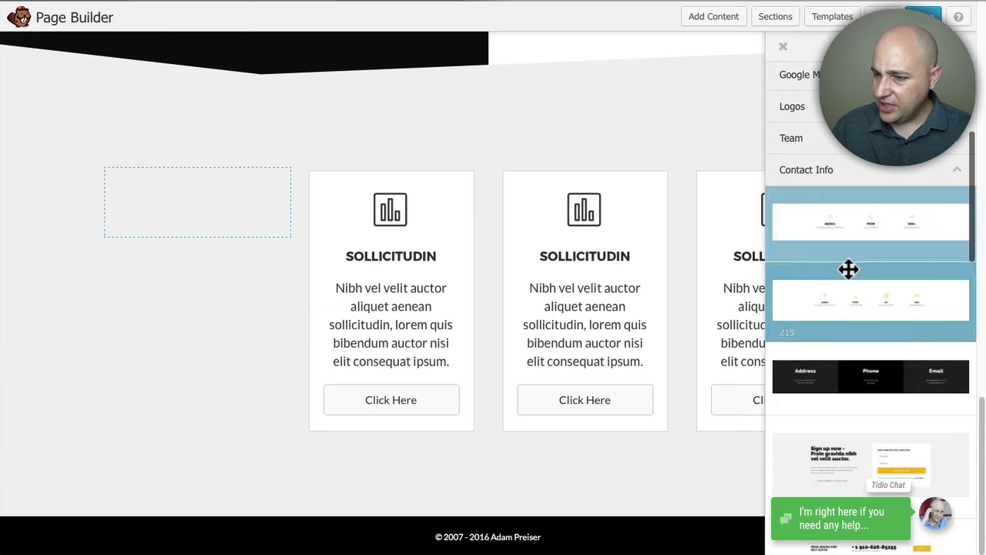
scroll(853, 306, "down", 4)
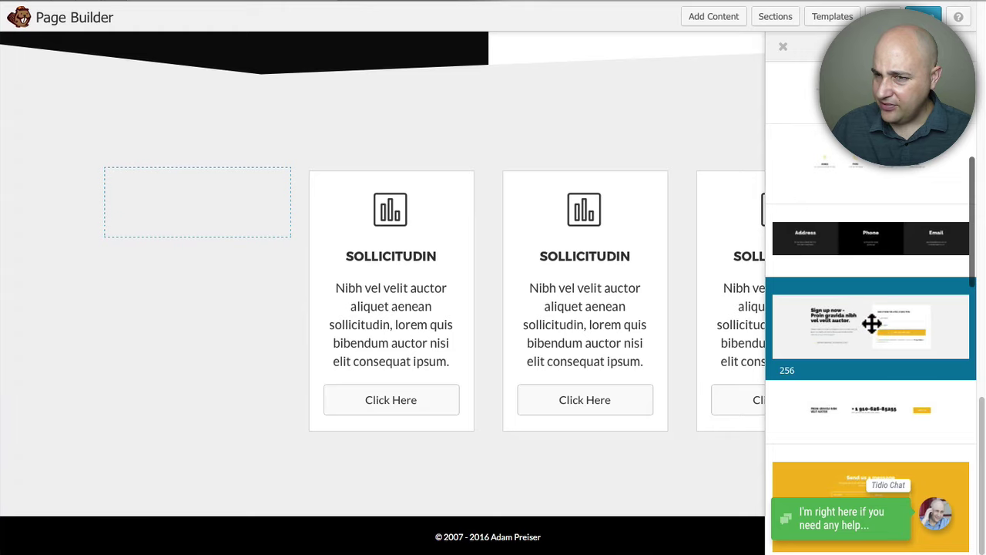
scroll(872, 323, "down", 6)
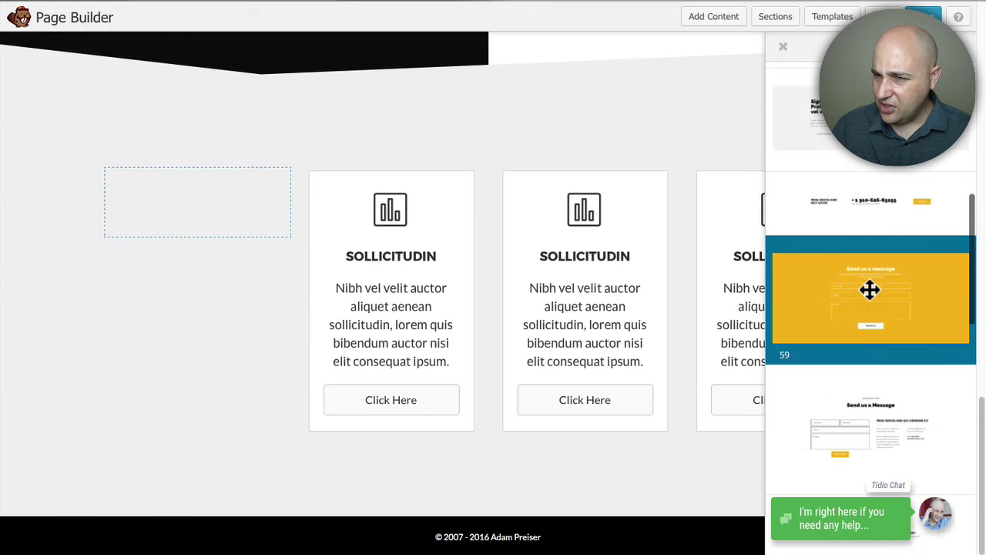
left_click_drag(869, 289, 392, 506)
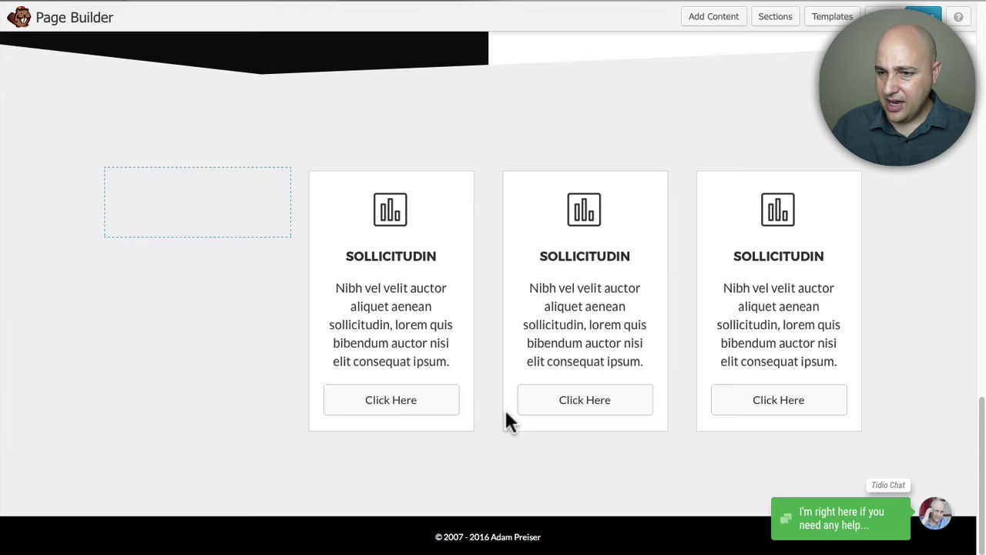
Step: Change the message form row's background type to Photo and use the starry night image 1529602-2 from the media library
scroll(504, 407, "down", 10)
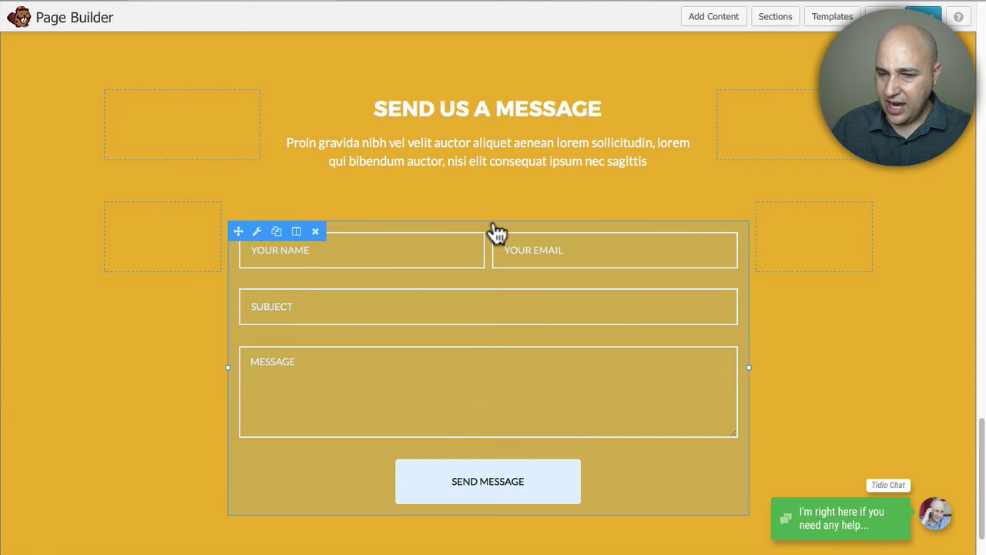
scroll(270, 246, "up", 1)
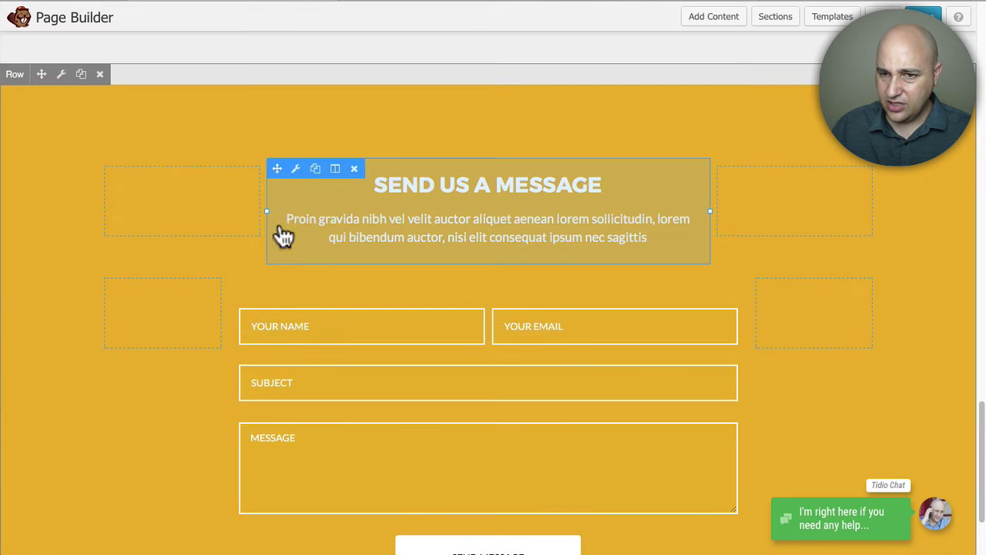
left_click(62, 74)
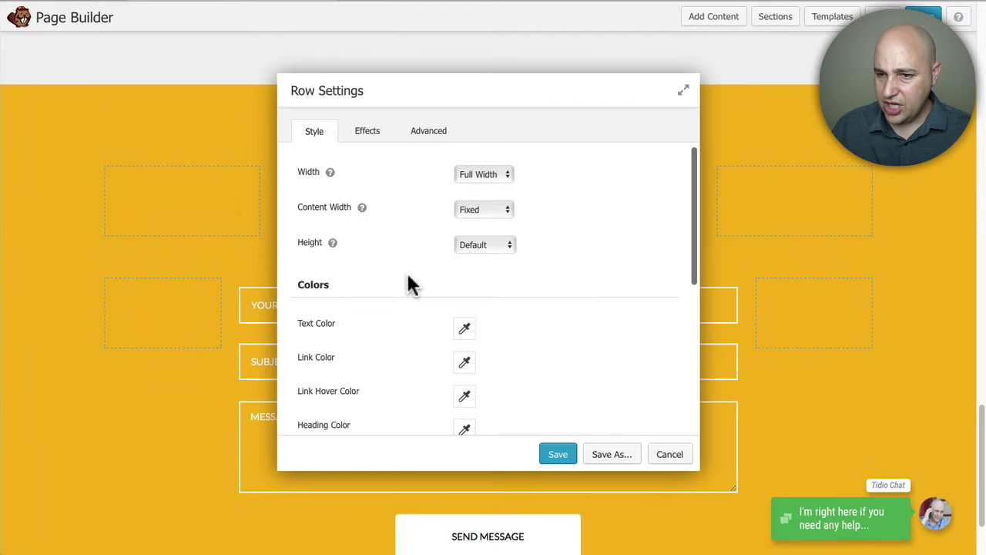
scroll(347, 274, "down", 3)
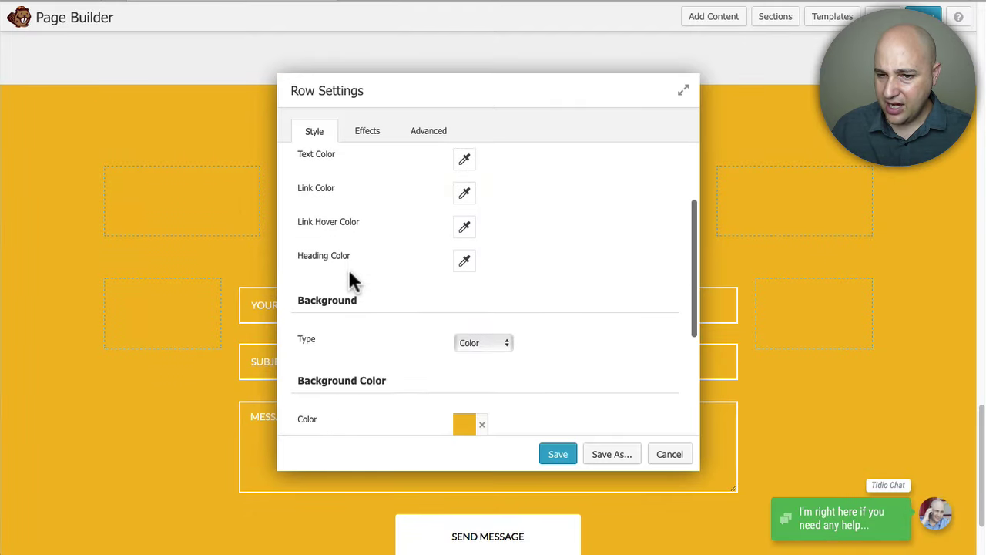
left_click(480, 343)
left_click(488, 359)
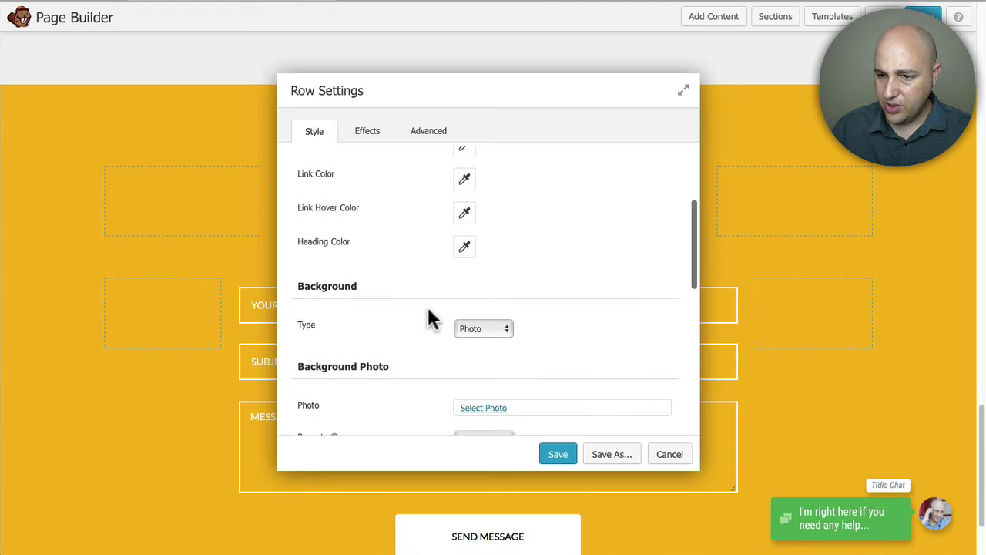
scroll(427, 308, "down", 3)
left_click(484, 285)
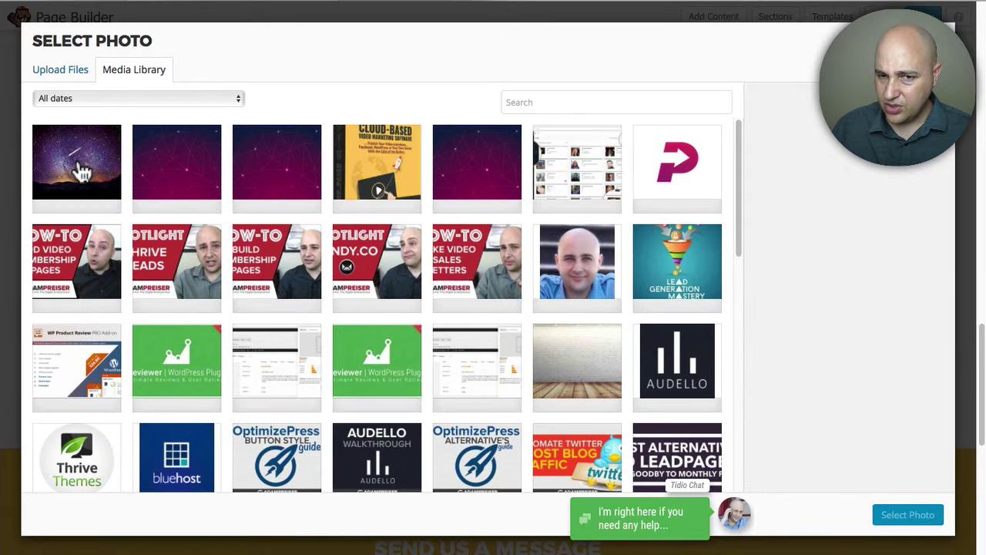
left_click(77, 165)
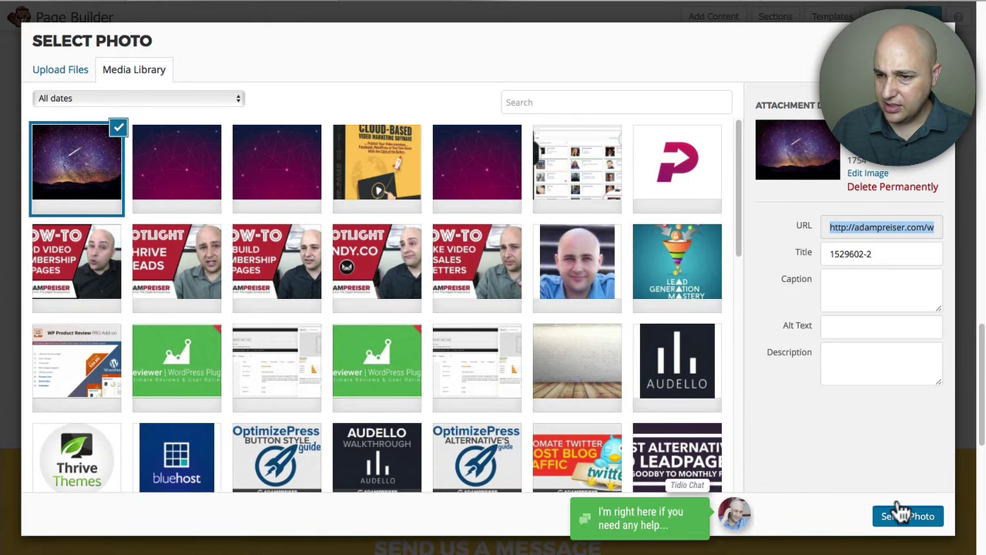
left_click(909, 515)
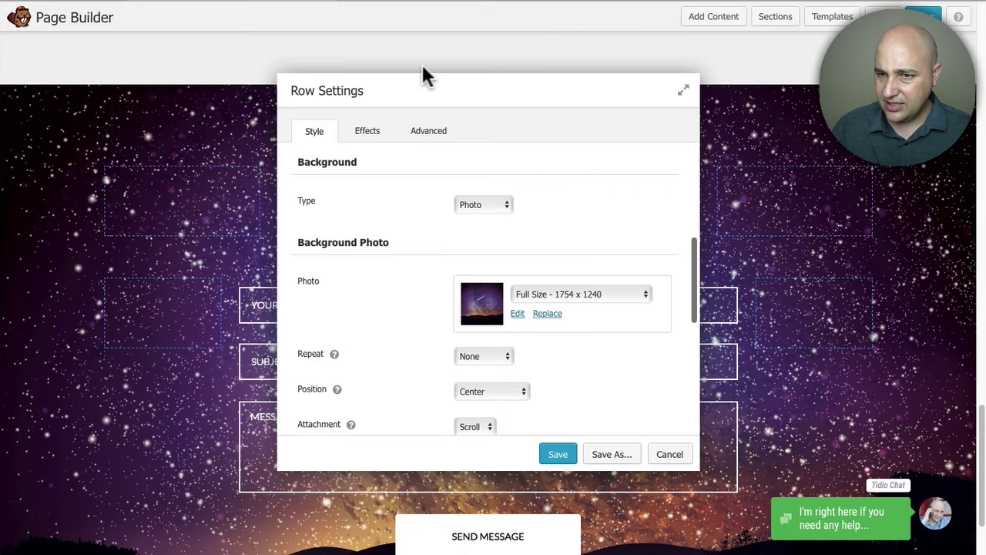
Step: Set the message form row's background overlay color to near-black #1d1a1a
left_click_drag(430, 88, 482, 85)
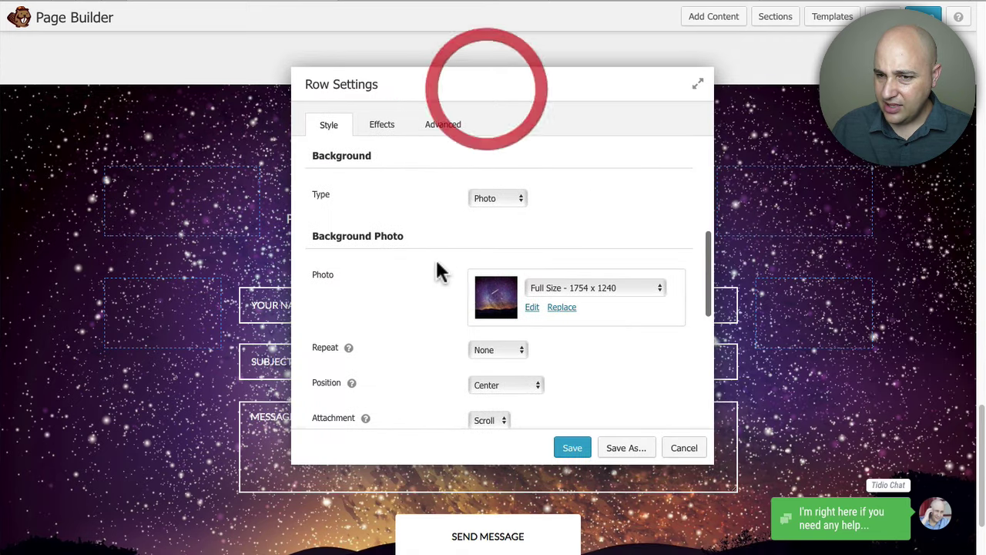
scroll(435, 272, "down", 3)
scroll(430, 269, "down", 3)
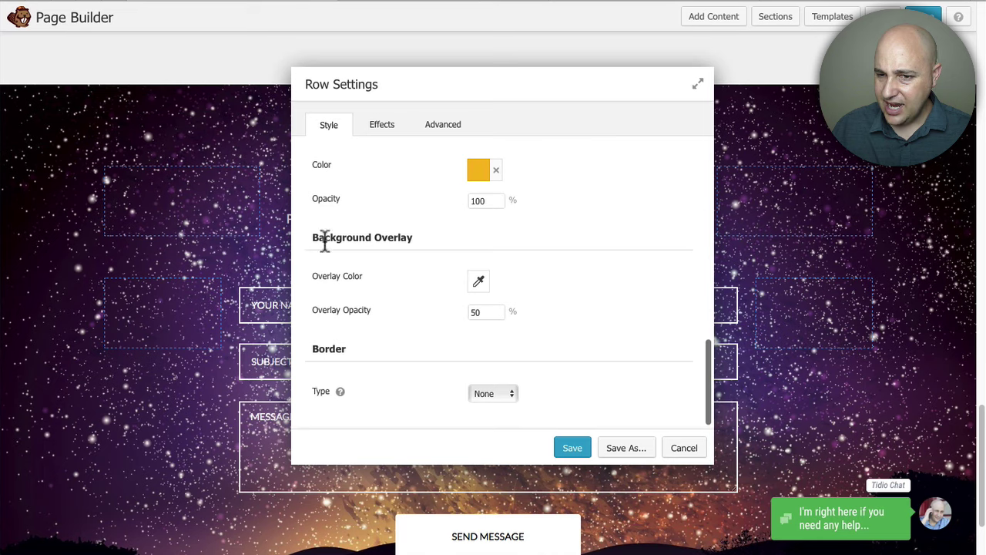
left_click(479, 281)
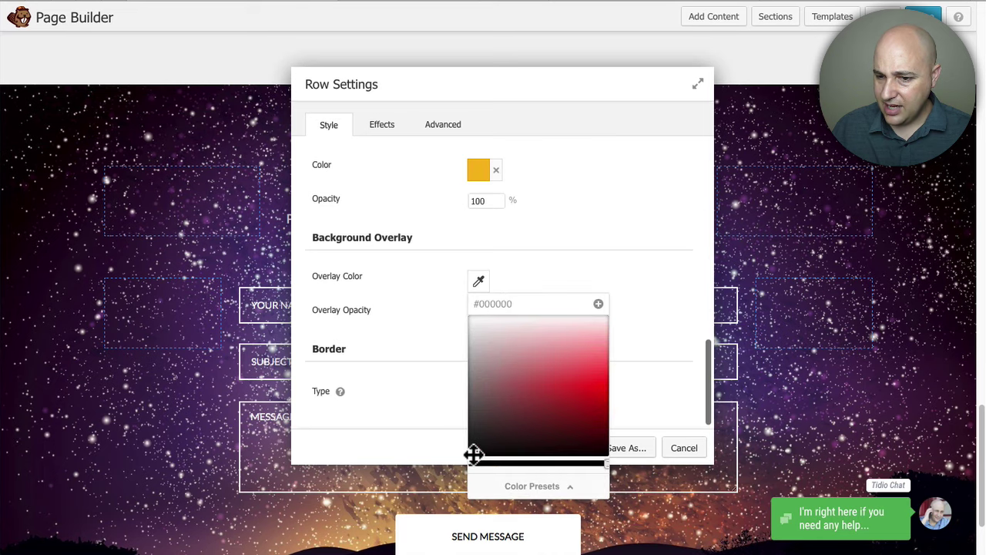
mouse_move(479, 447)
left_mouse_down()
mouse_move(469, 456)
mouse_move(475, 441)
left_mouse_up()
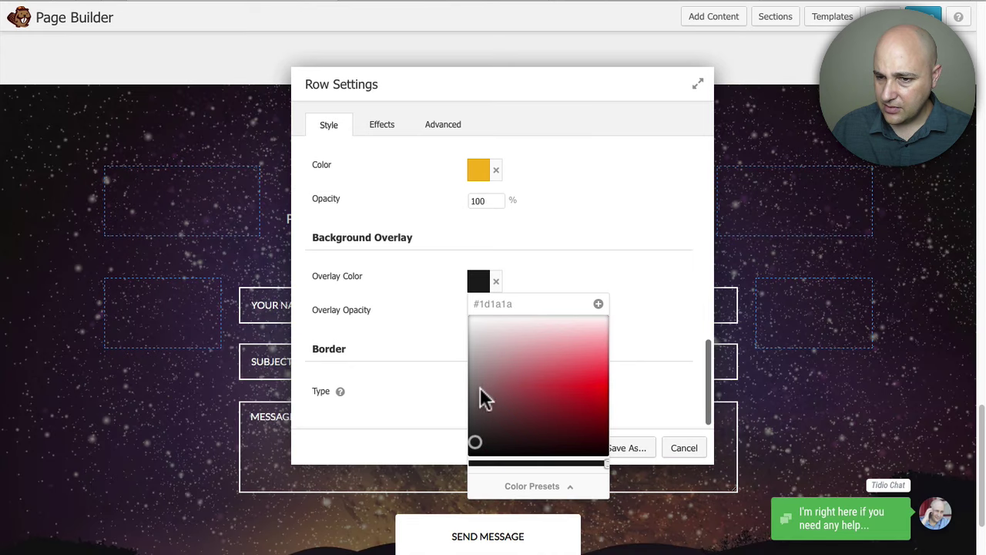
left_click(442, 342)
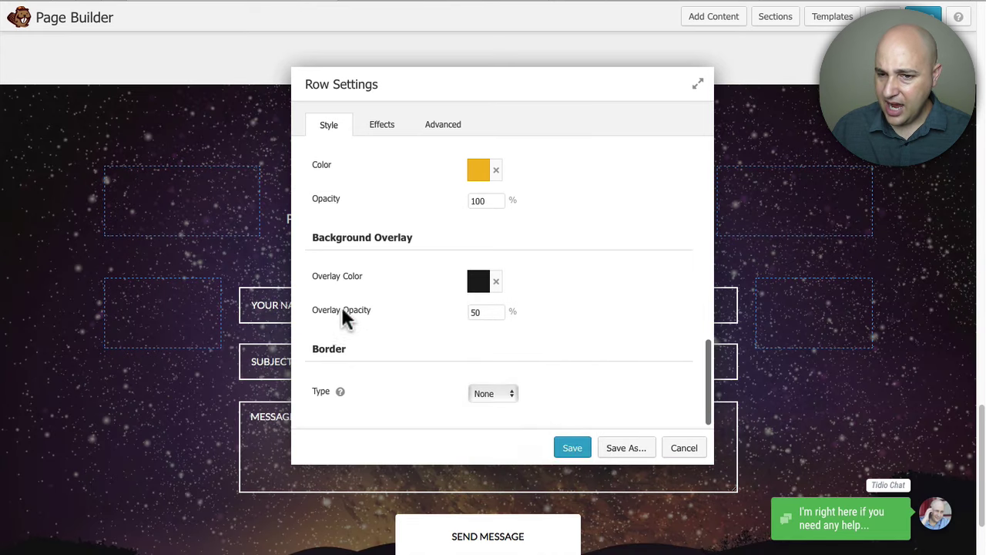
Step: Set the message form row's overlay opacity to 80%
left_click_drag(483, 311, 454, 308)
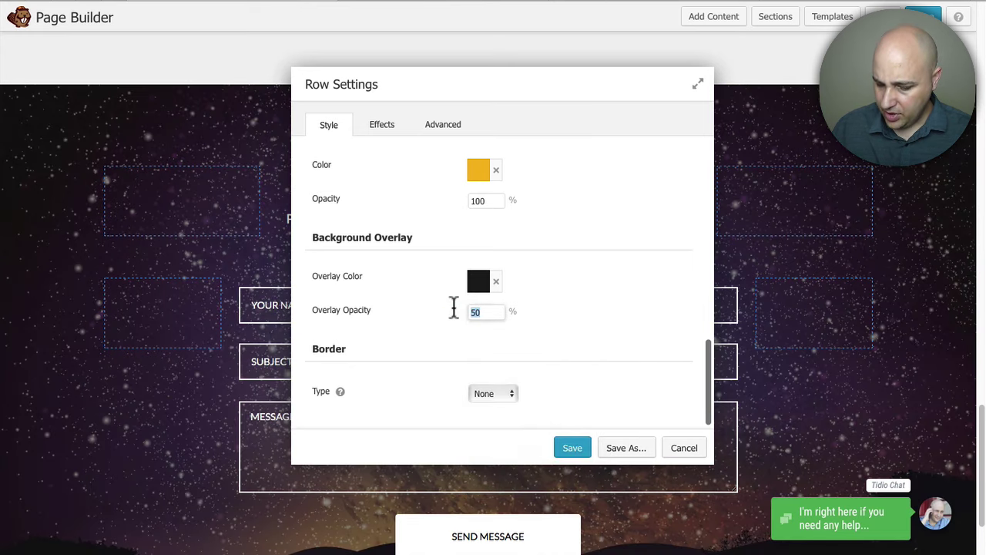
left_click(443, 319)
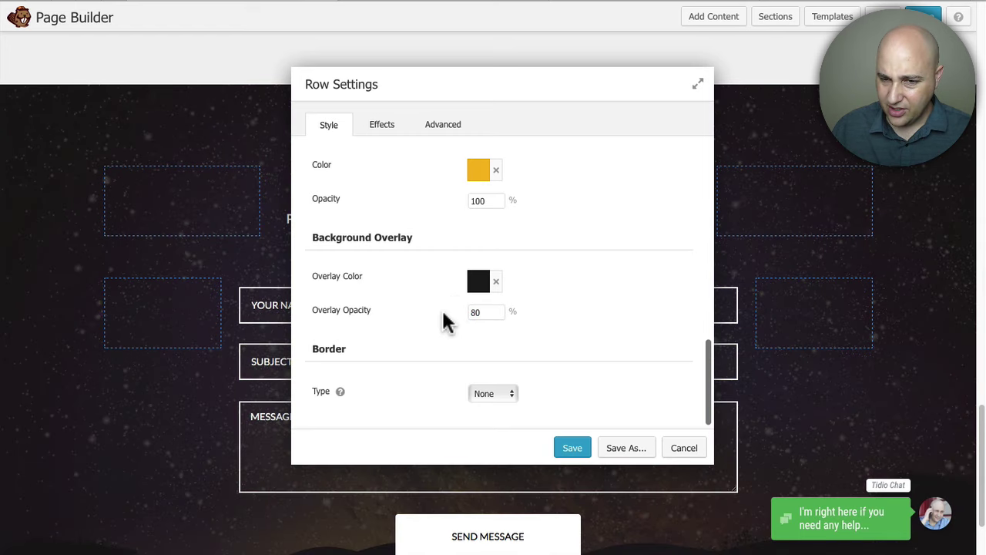
scroll(821, 306, "down", 2)
scroll(822, 313, "up", 3)
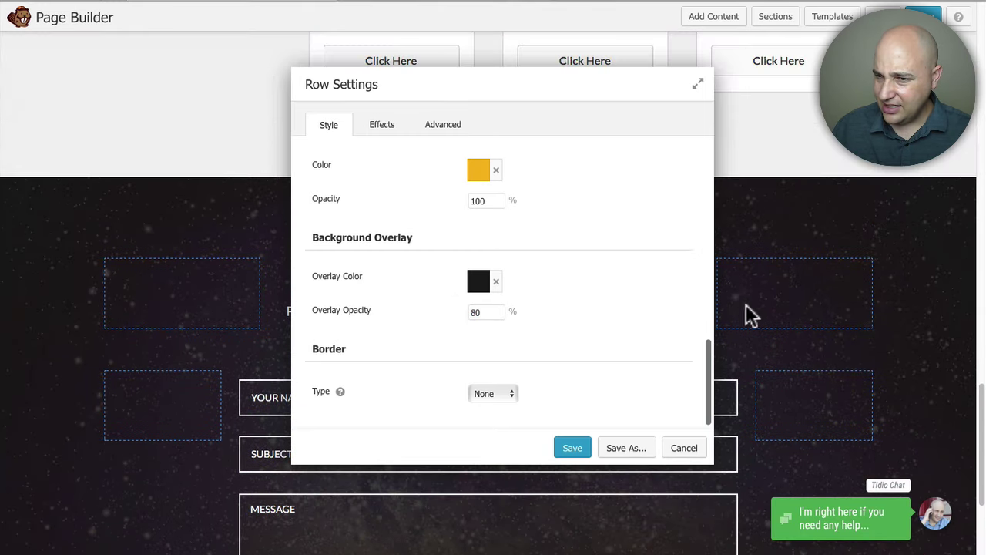
Step: Set the message form row's overlay opacity to 70% and save the row settings
left_click(437, 322)
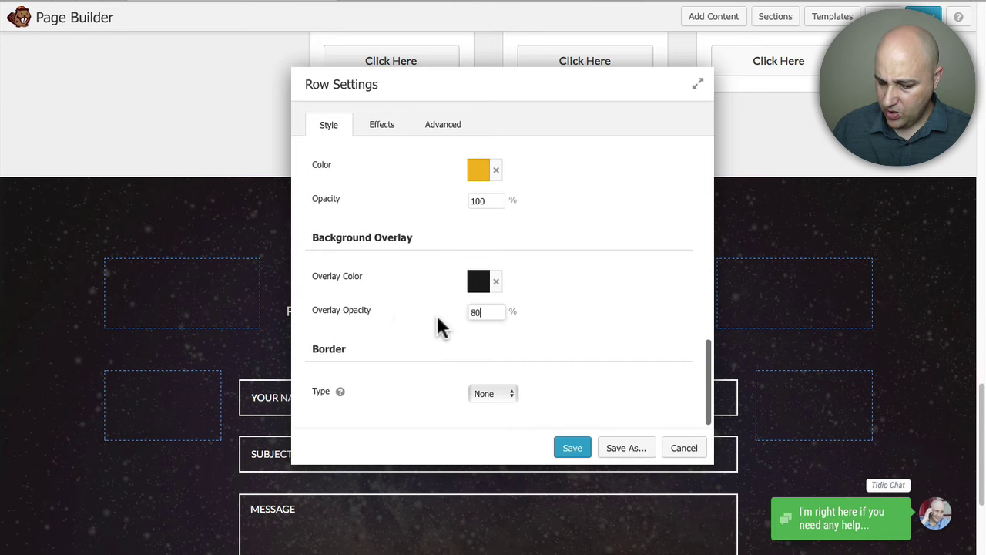
key("BackSpace")
key("BackSpace")
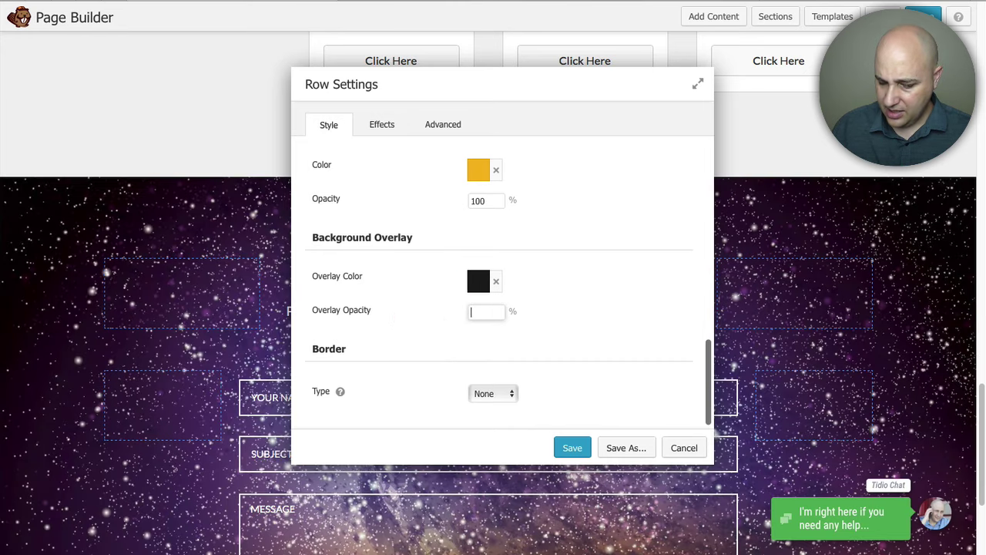
type("70")
left_click(570, 448)
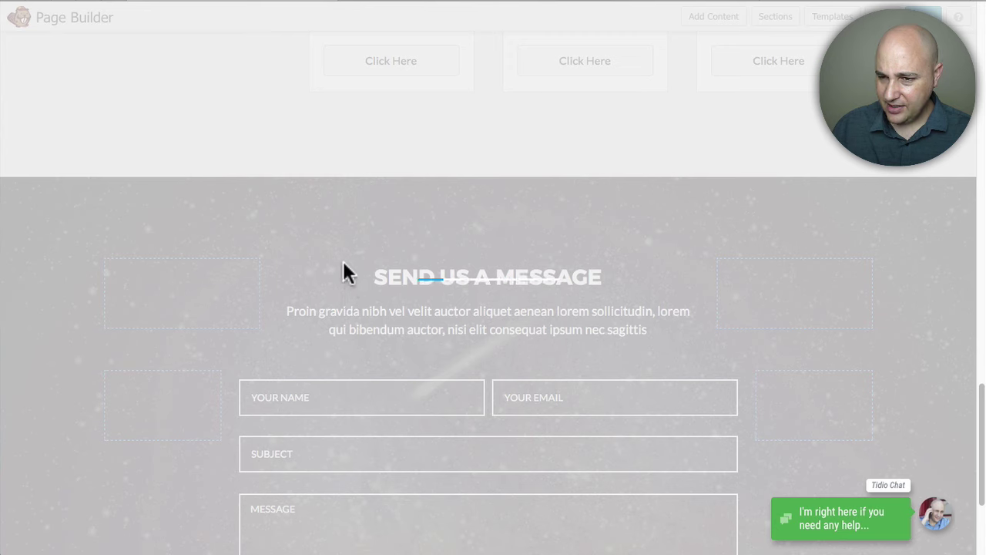
scroll(347, 272, "down", 3)
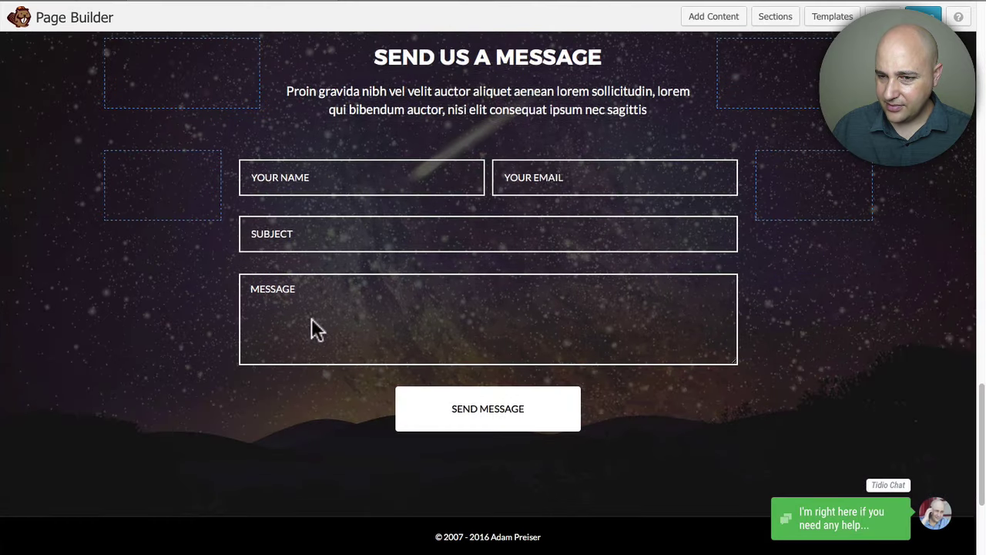
scroll(177, 363, "up", 5)
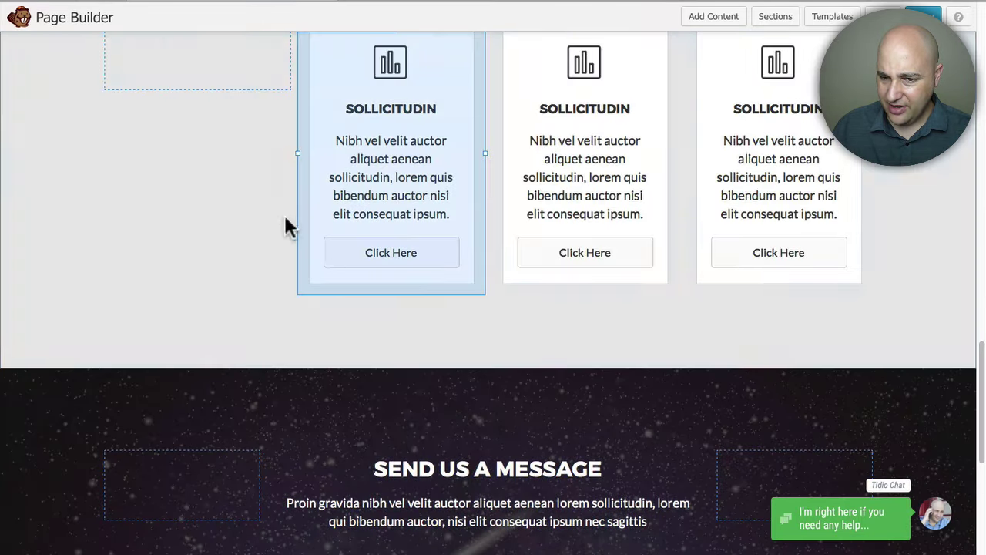
scroll(133, 326, "down", 5)
scroll(644, 352, "up", 10)
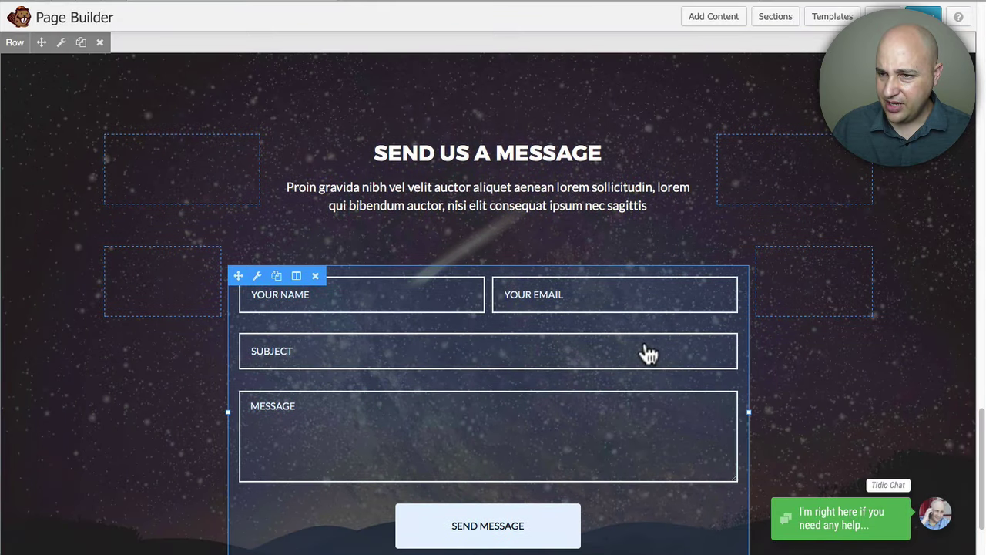
Step: Review the rebuilt page from the hero and counter rows through the two-column rows and four-card section to the message form
scroll(646, 350, "up", 10)
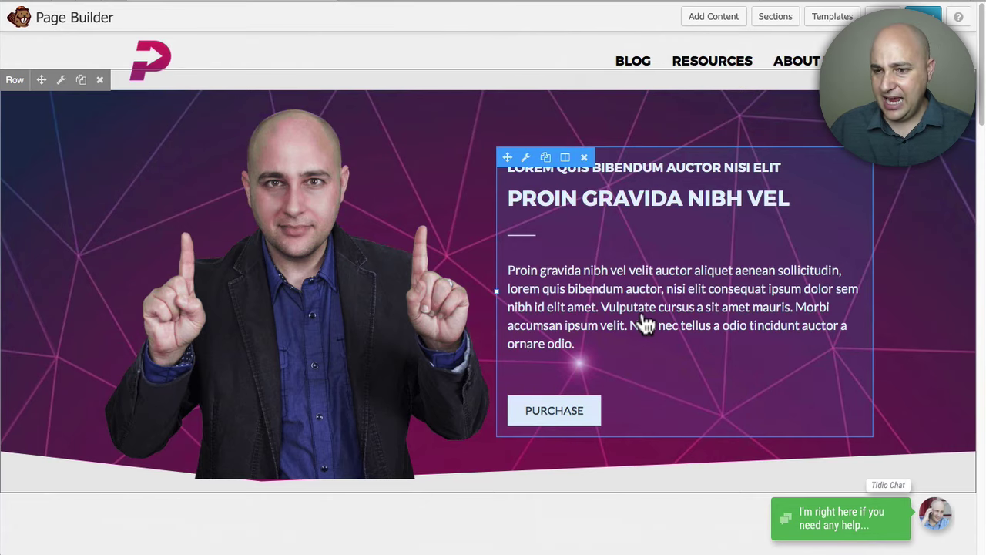
scroll(557, 352, "down", 10)
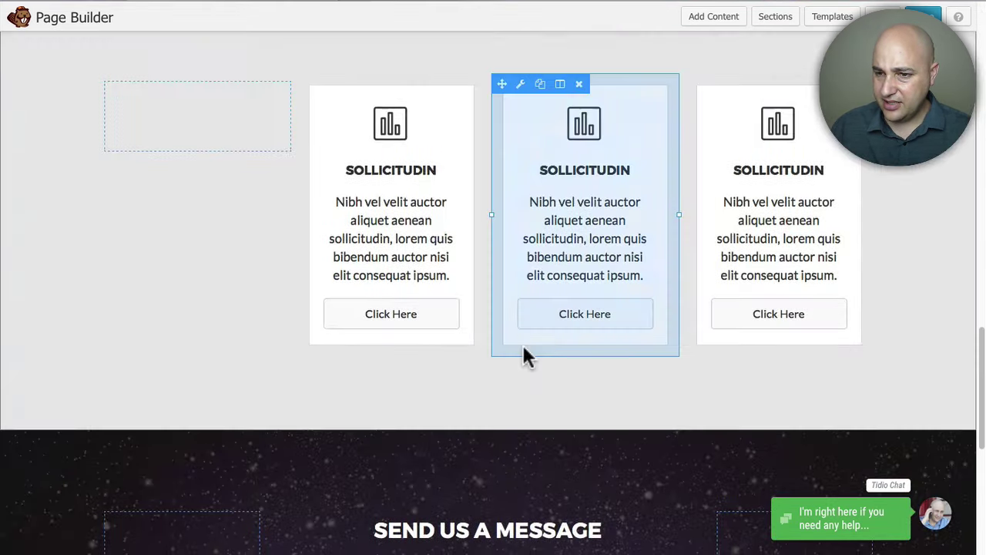
scroll(522, 351, "up", 6)
scroll(522, 356, "up", 5)
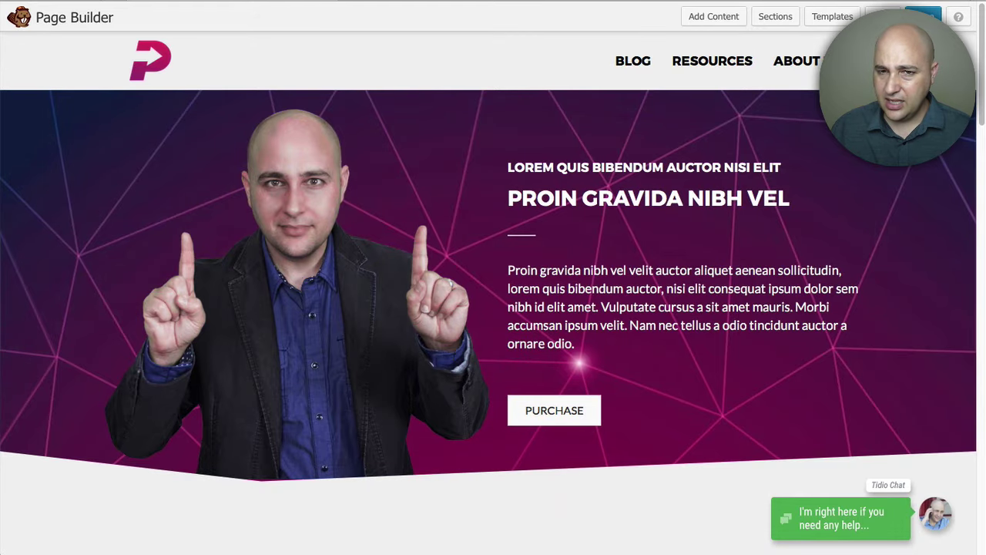
scroll(717, 224, "down", 1)
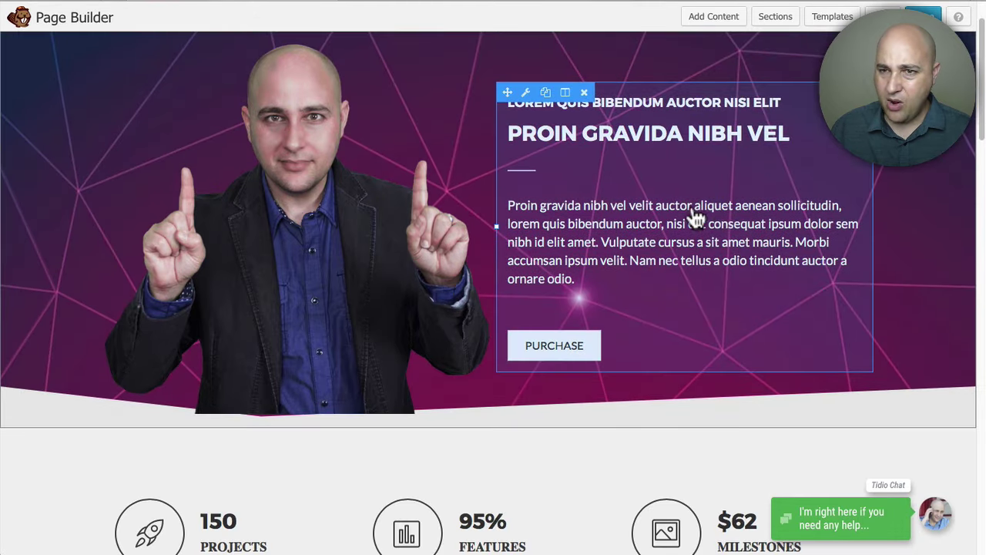
scroll(462, 202, "down", 10)
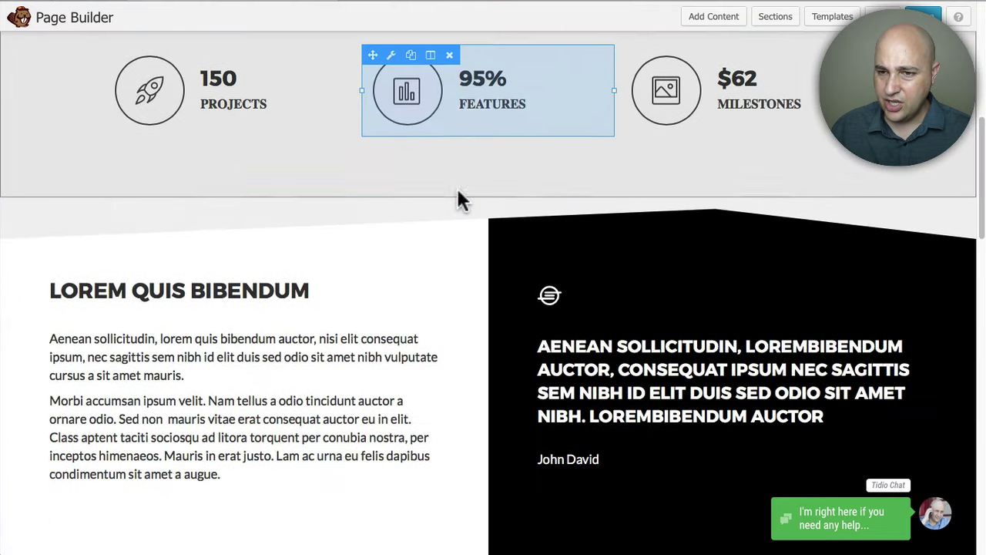
scroll(460, 200, "up", 12)
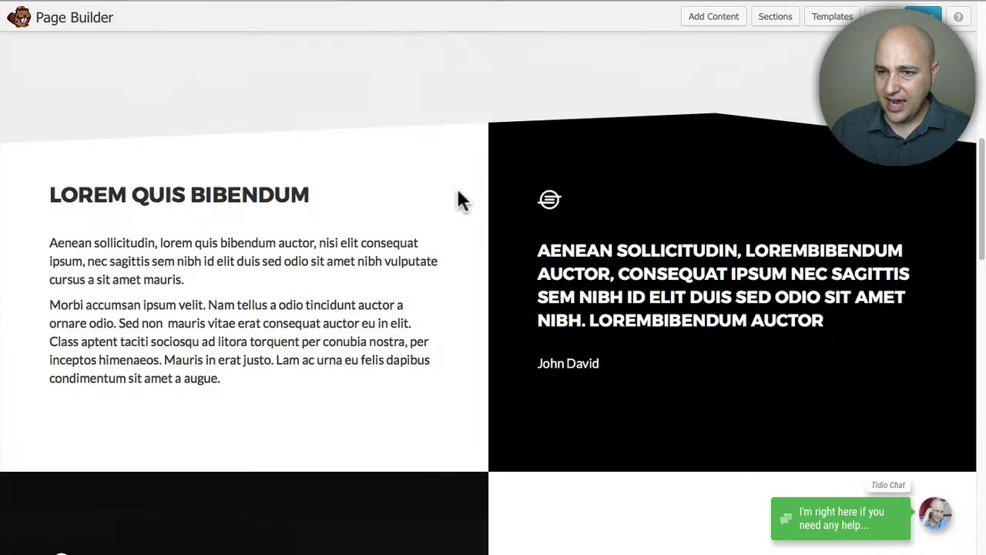